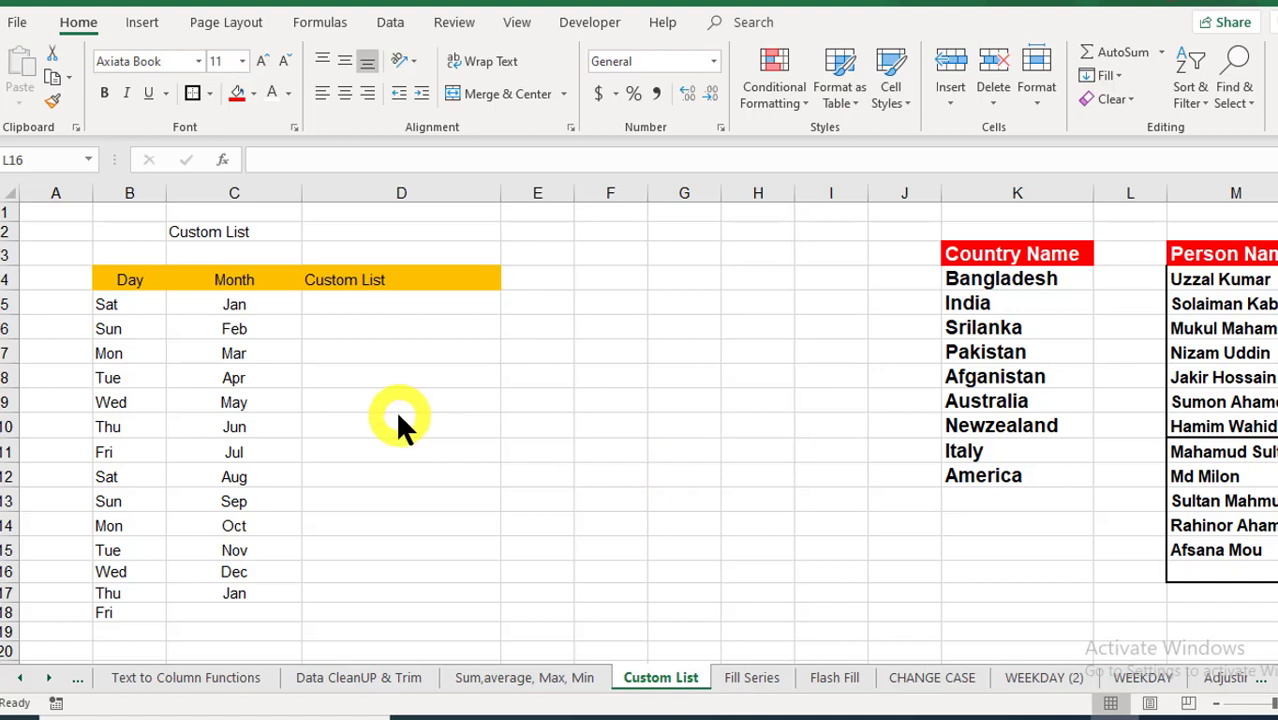
Step: Clear the old Day and Month values from B5:C20 of the Custom List table
left_click(124, 303)
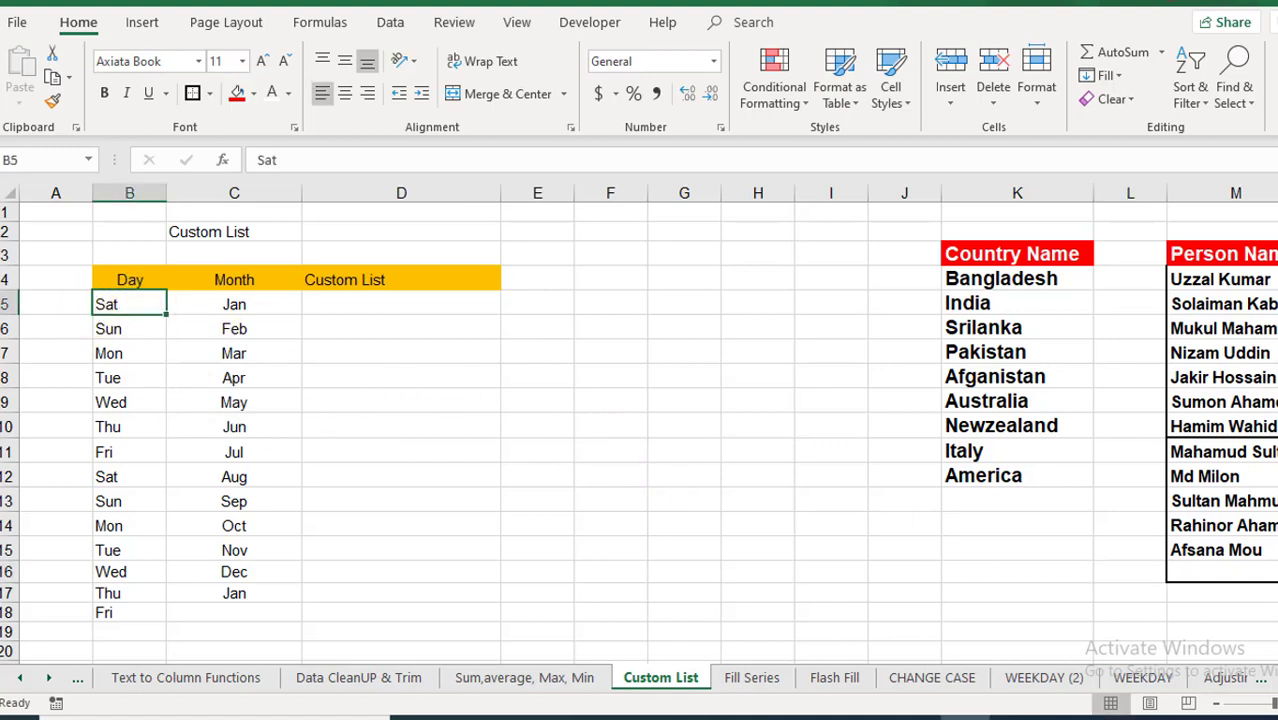
key("shift+Right")
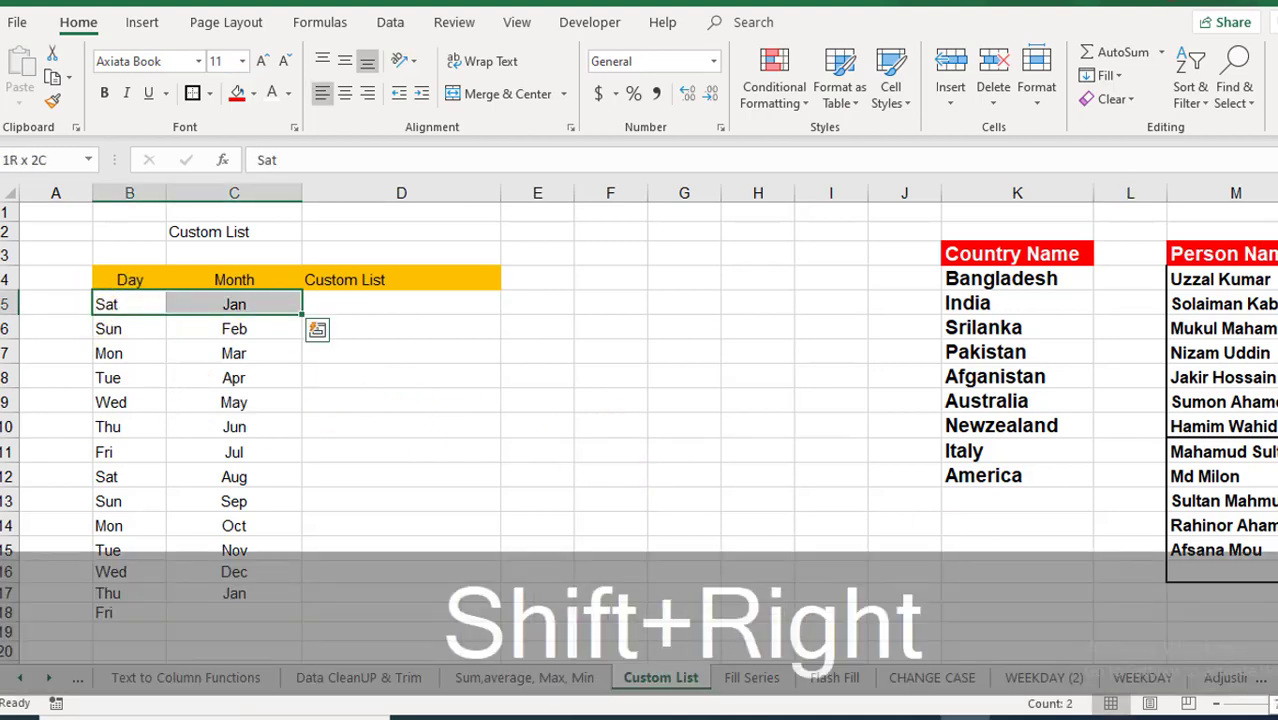
key("shift+Down")
key("shift+Down")
key("shift+Down")
key("shift+Down")
key("shift+Down")
key("shift+Down")
key("shift+Down")
key("shift+Down")
key("shift+Down")
key("shift+Down")
key("shift+Down")
key("shift+Down")
key("shift+Down")
key("shift+Down")
key("shift+Down")
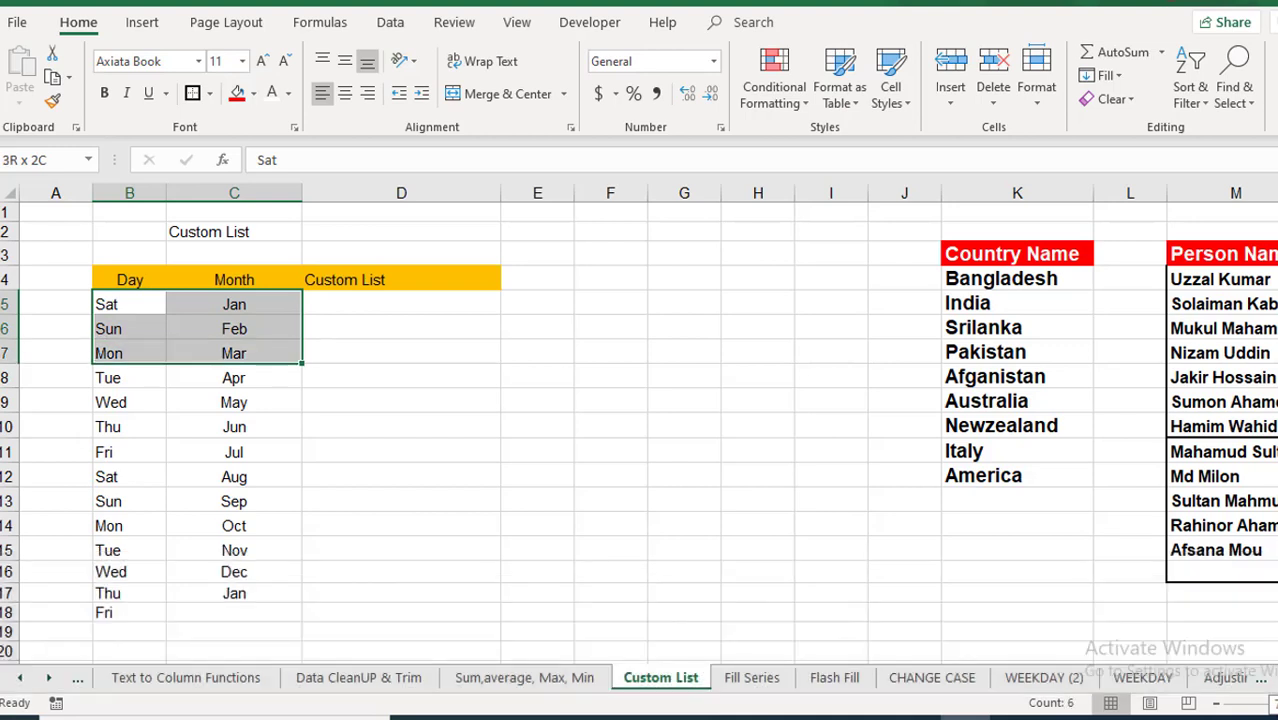
key("Delete")
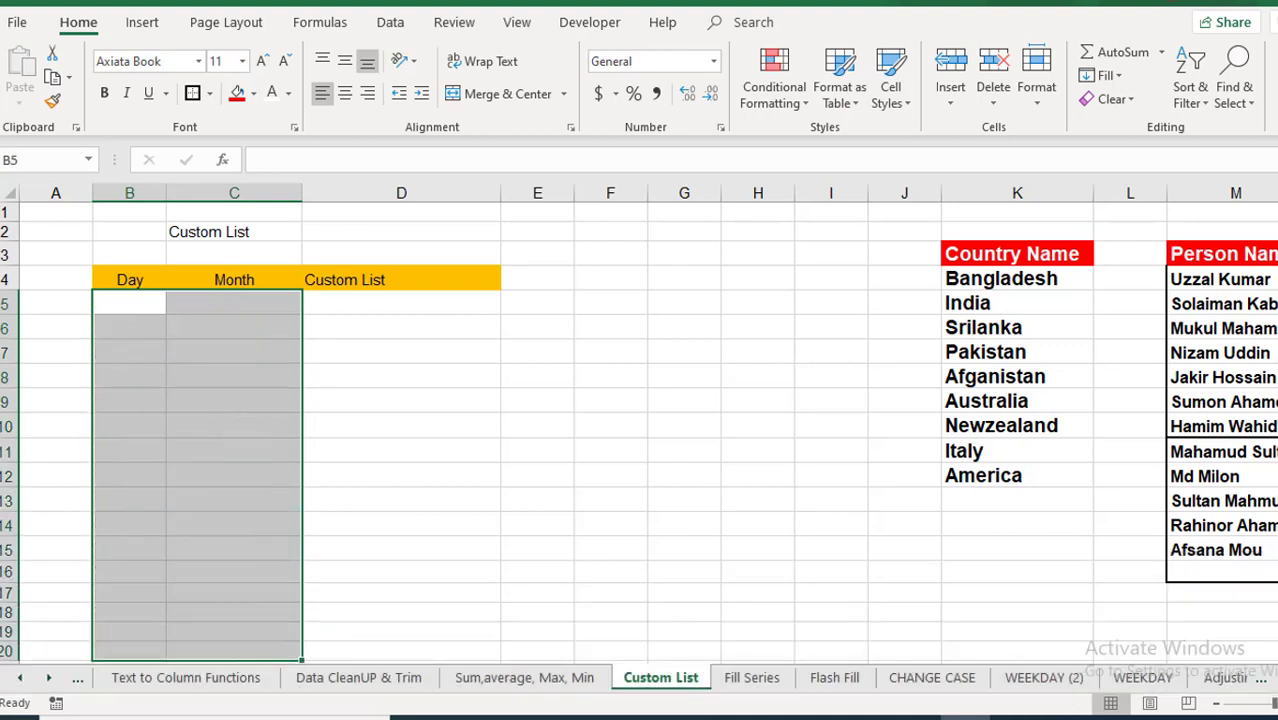
key("shift+Up")
key("shift+Up")
key("shift+Up")
key("shift+Up")
key("shift+Up")
key("shift+Up")
key("shift+Up")
key("shift+Up")
key("shift+Up")
key("shift+Up")
key("shift+Up")
key("shift+Up")
key("shift+Up")
key("shift+Up")
key("shift+Up")
key("shift+Left")
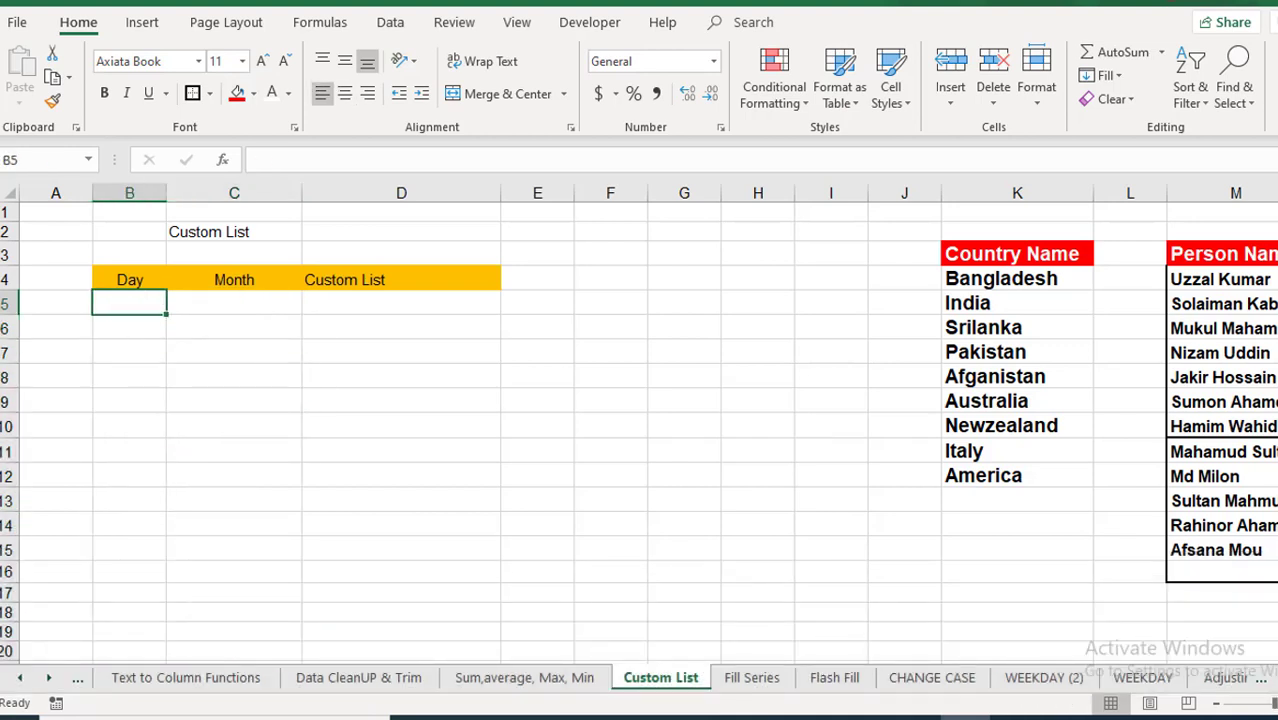
Step: Enter Sat in B5 and fill the following days down to B16
type("Sta")
key("BackSpace")
type("a")
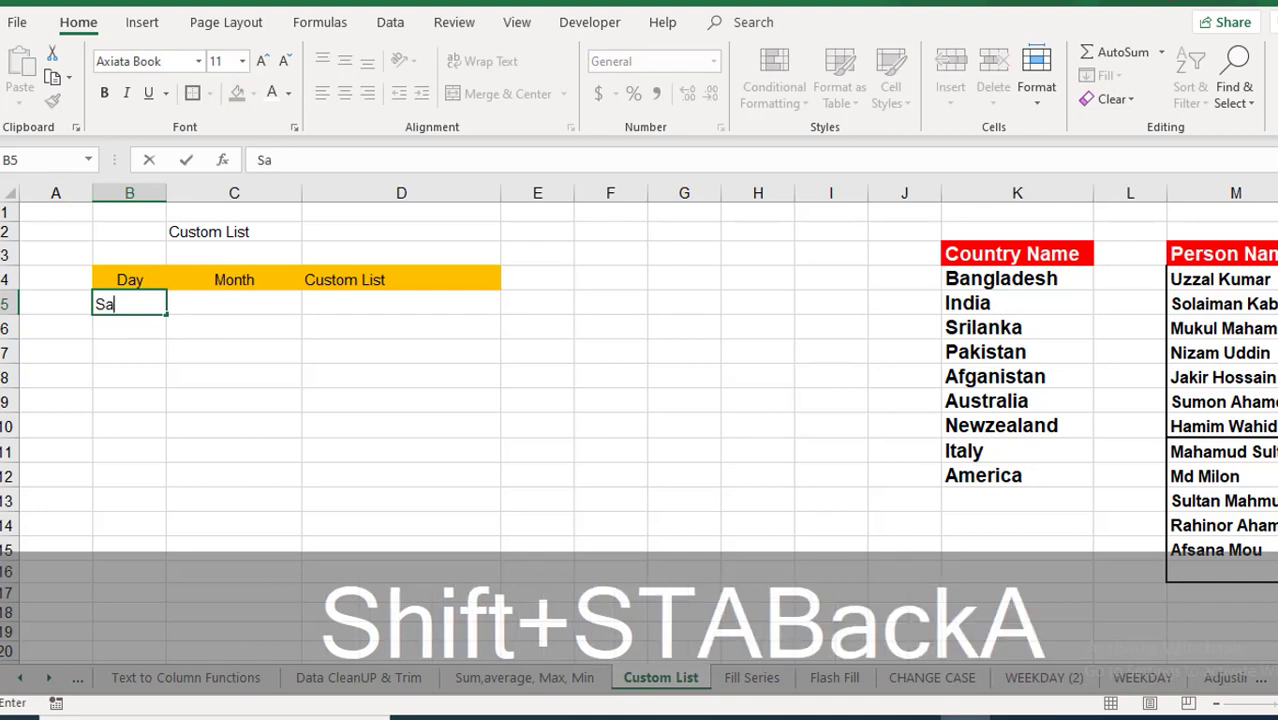
type("t")
key("Return")
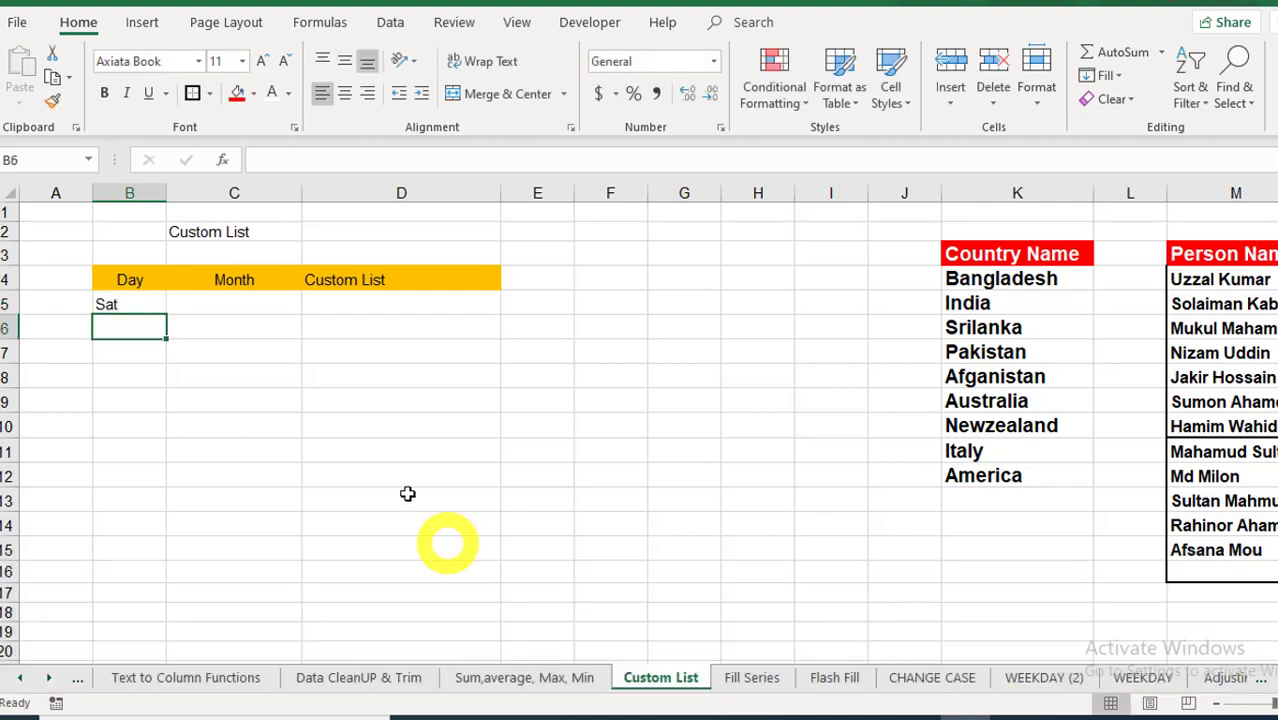
left_click(150, 310)
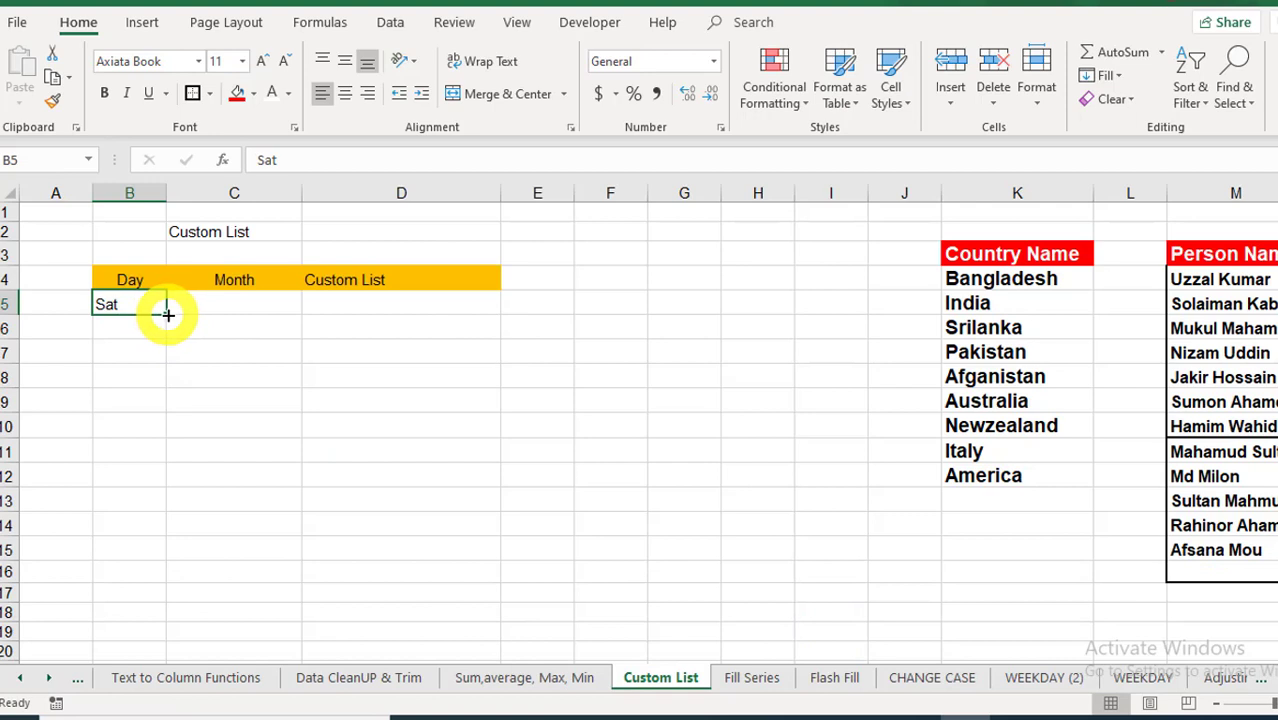
left_click_drag(167, 314, 191, 580)
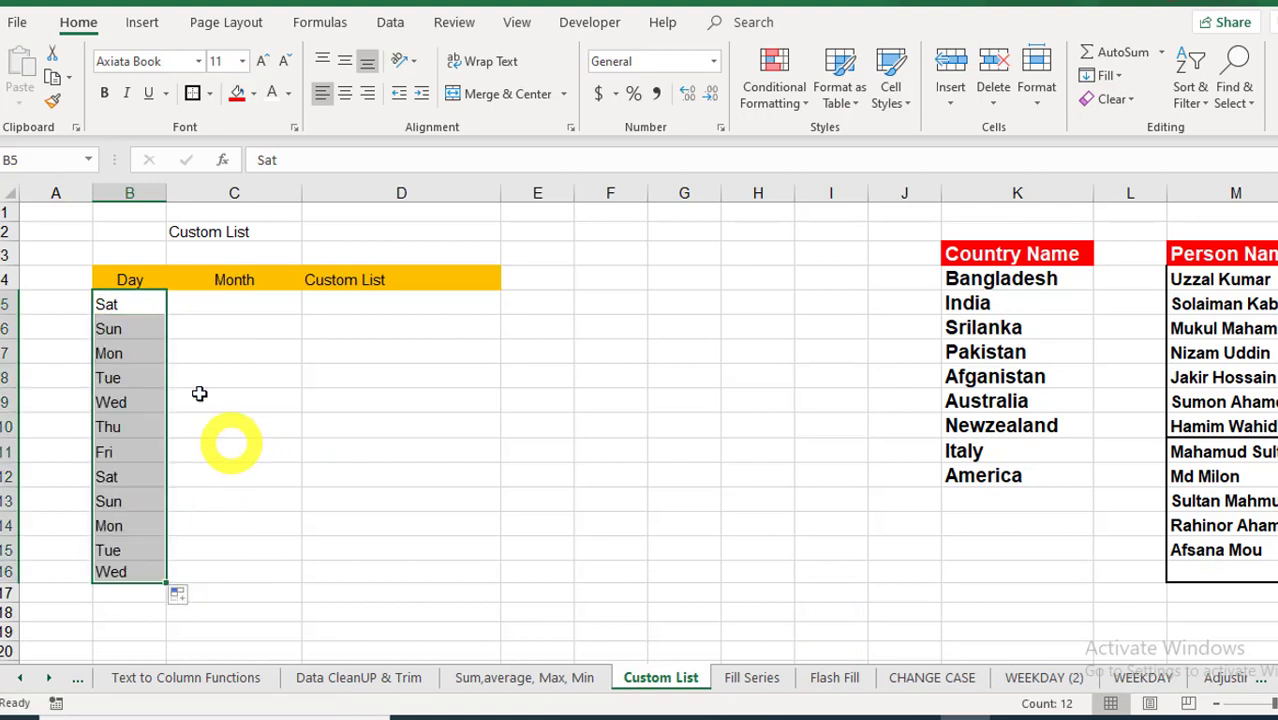
Step: Replace B5 with Saturday and fill Saturday through Wednesday down to B16
left_click(131, 302)
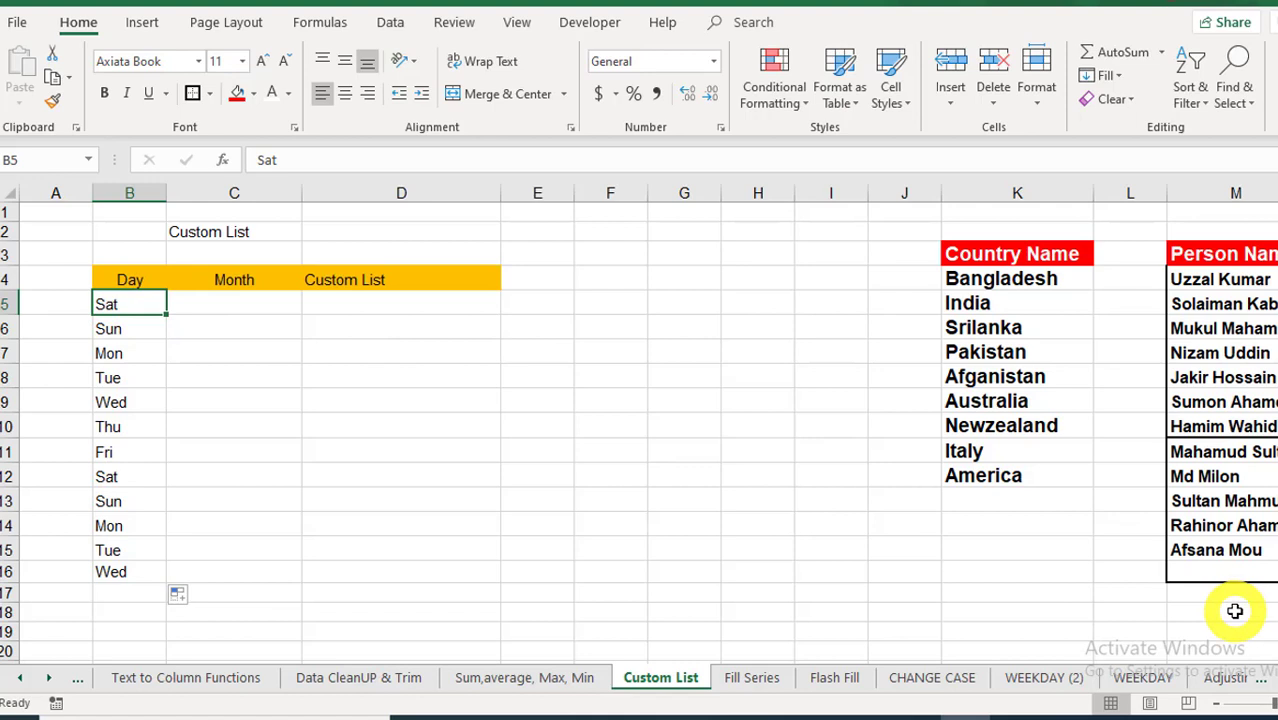
type("Satu")
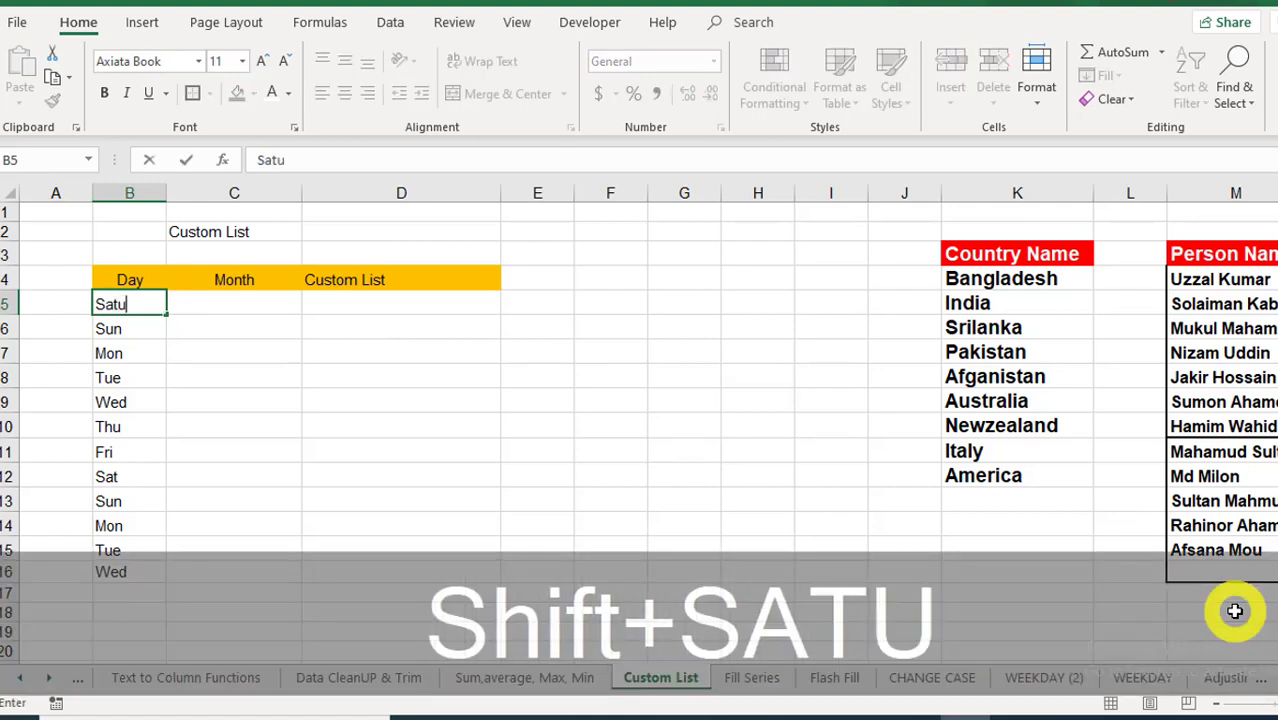
type("rday")
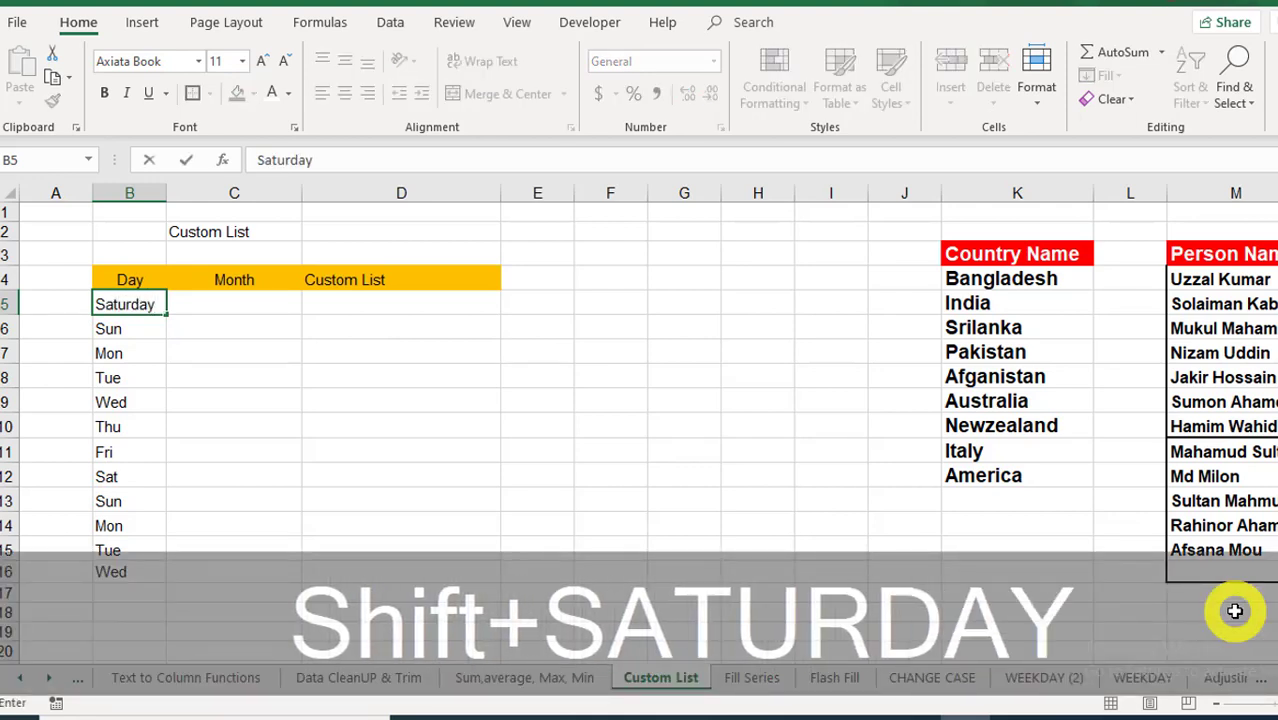
key("Return")
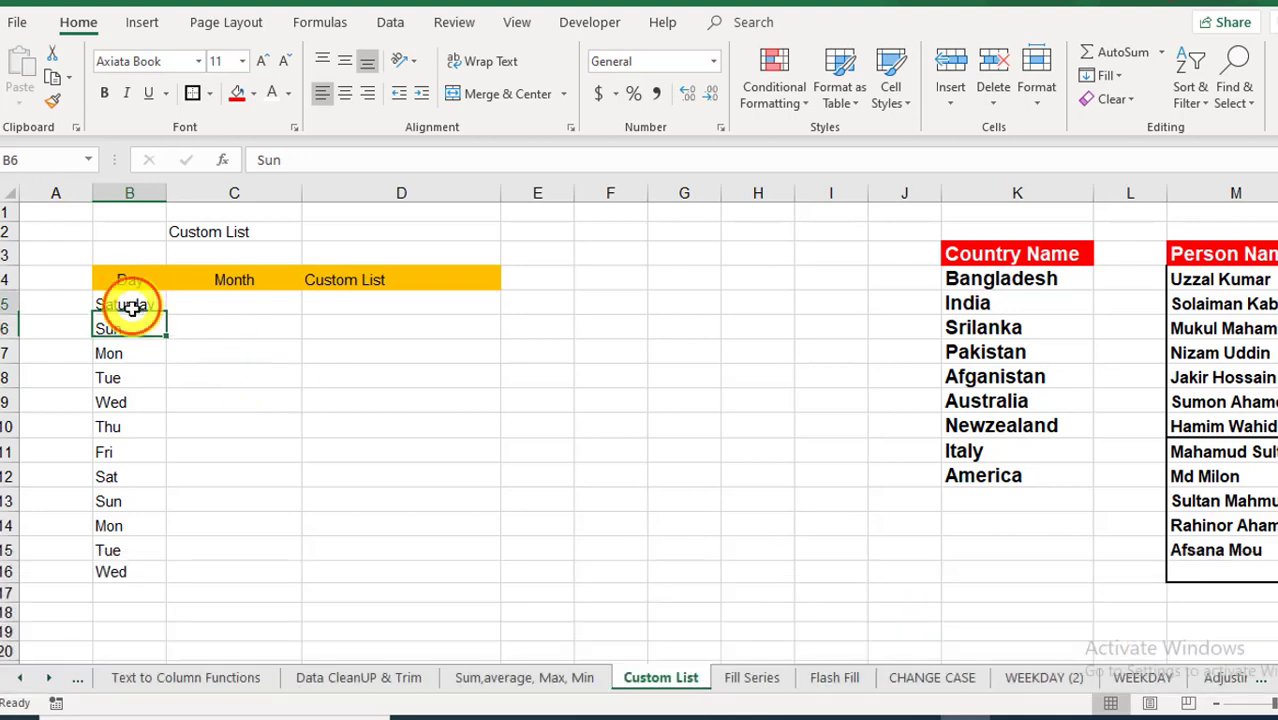
left_click(132, 306)
left_click_drag(168, 316, 171, 584)
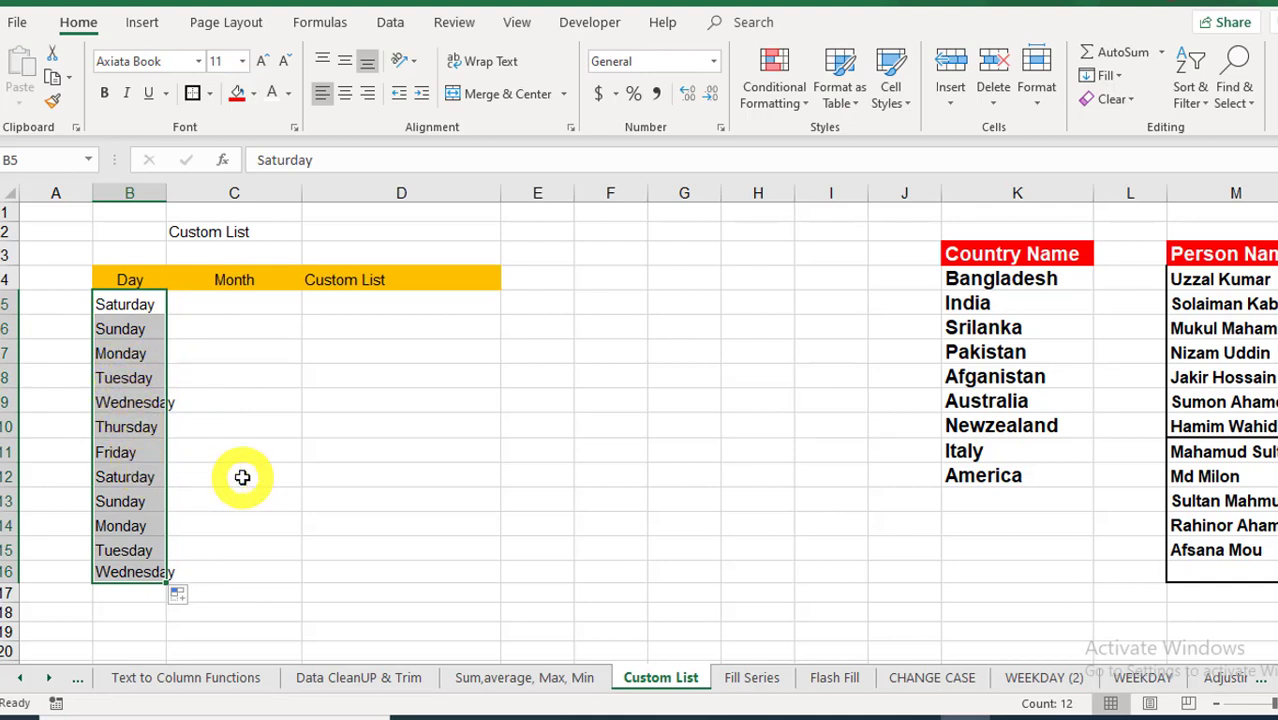
Step: Enter Jan in C5 and fill the abbreviated months down to C17
left_click(210, 305)
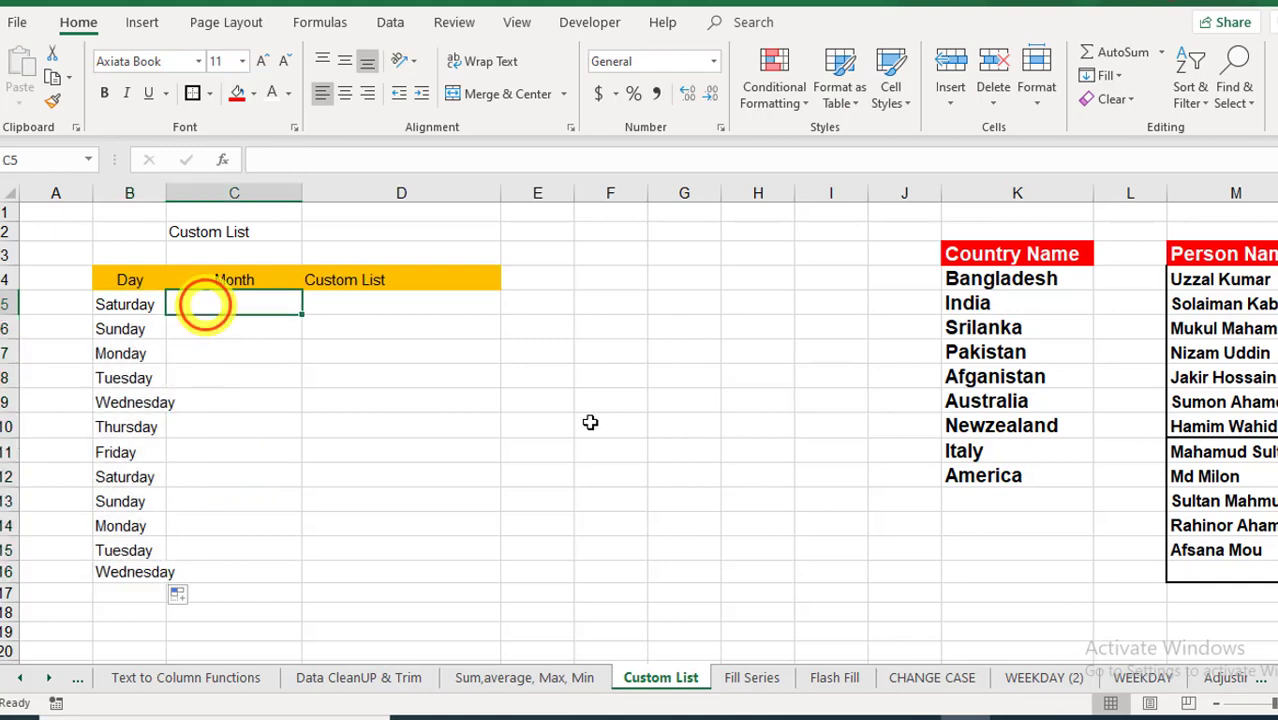
type("Jan")
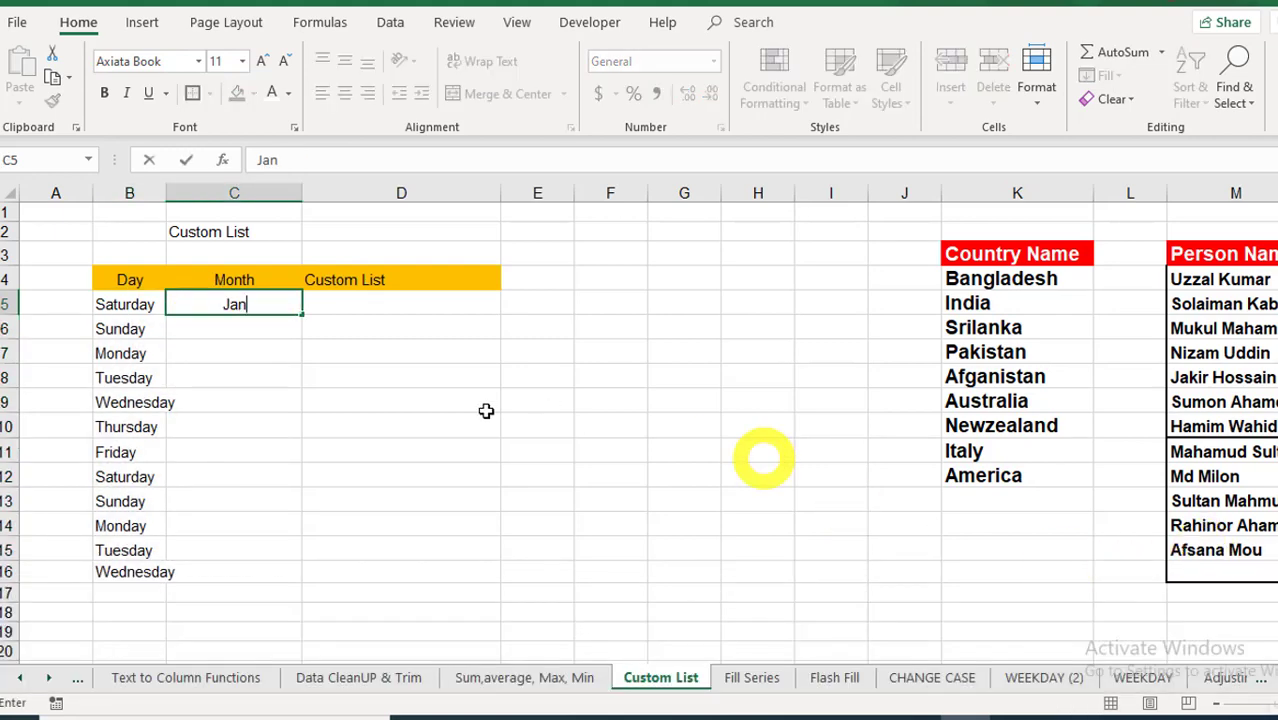
left_click(414, 400)
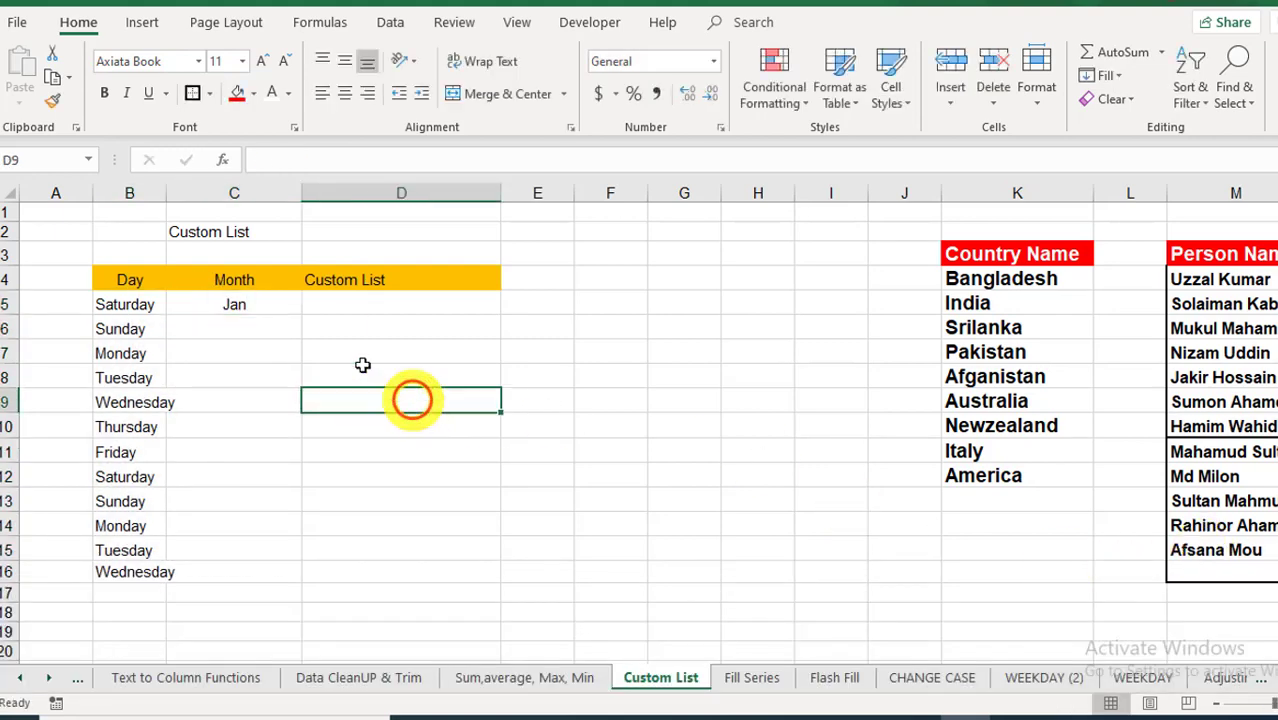
left_click(270, 316)
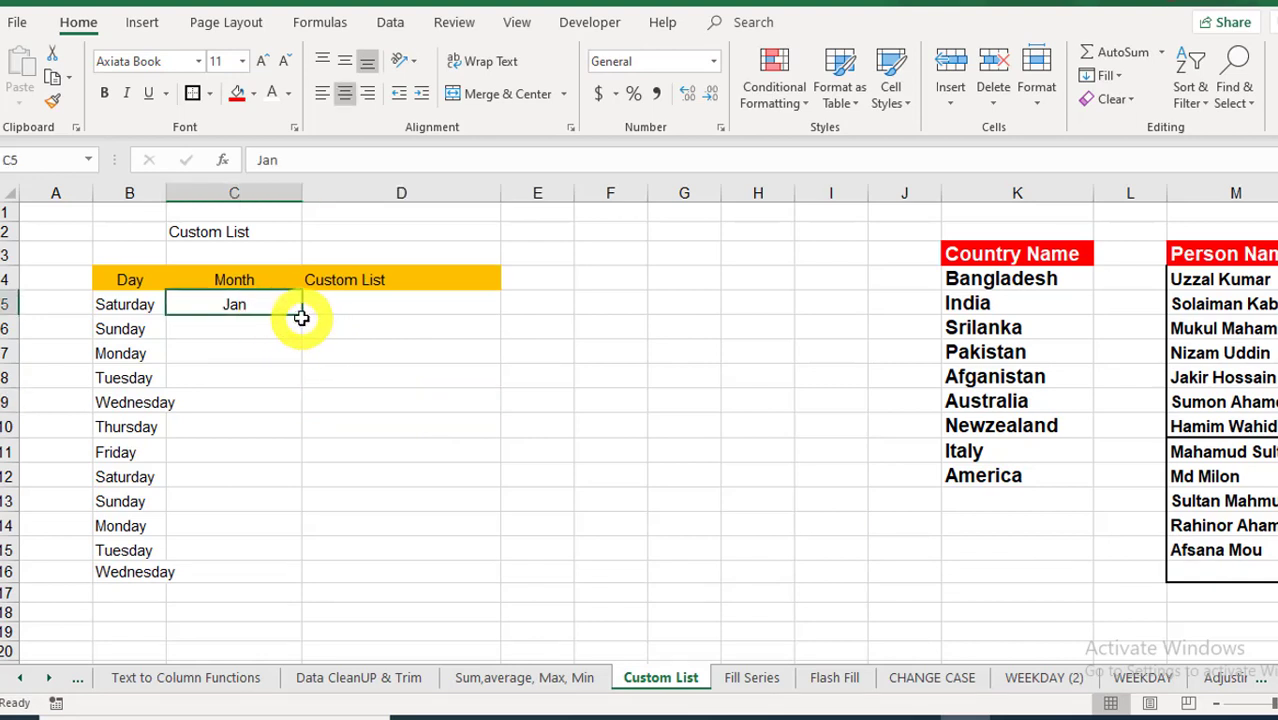
left_click_drag(301, 317, 262, 602)
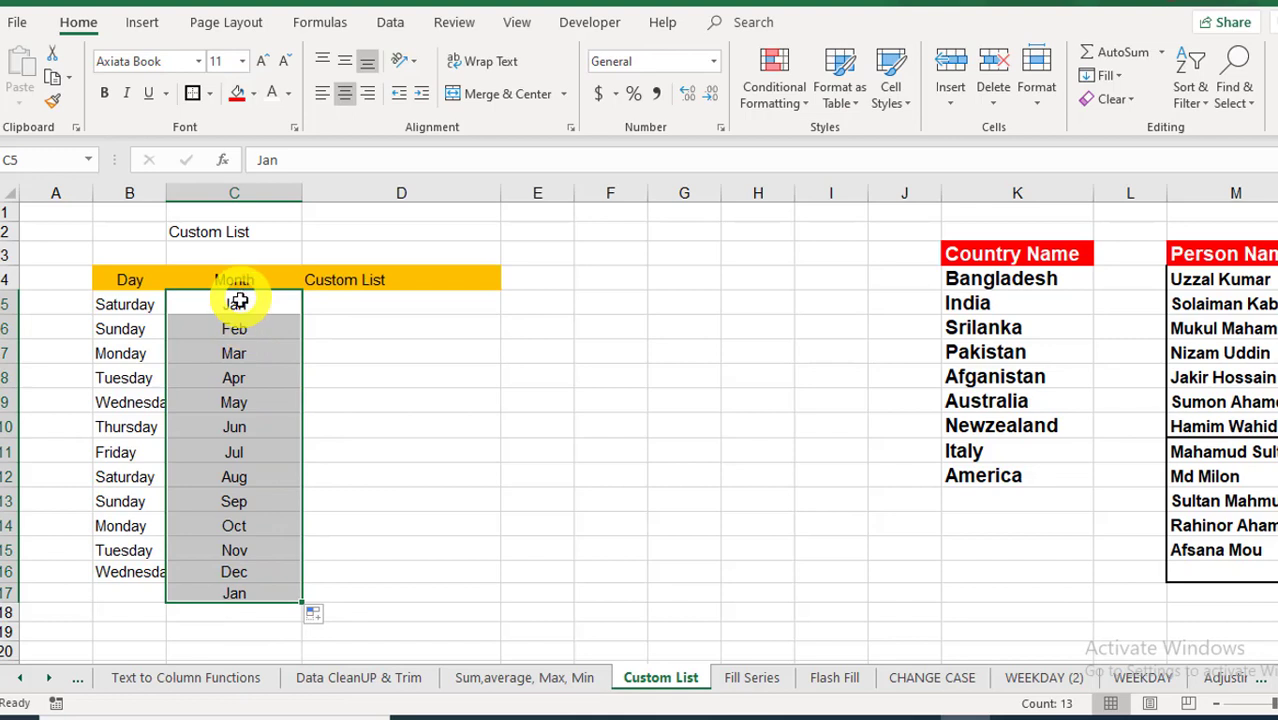
Step: Replace the months with January filled down to C18, then select the Day and Month values
key("Delete")
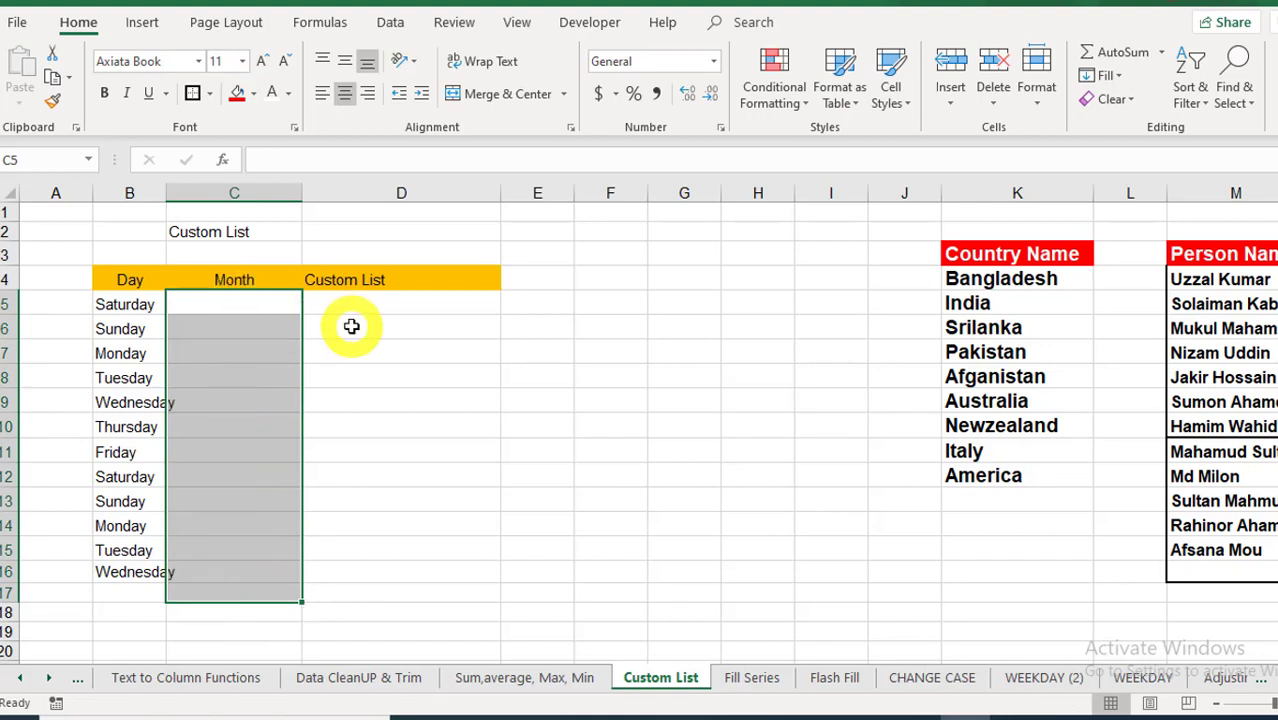
type("January")
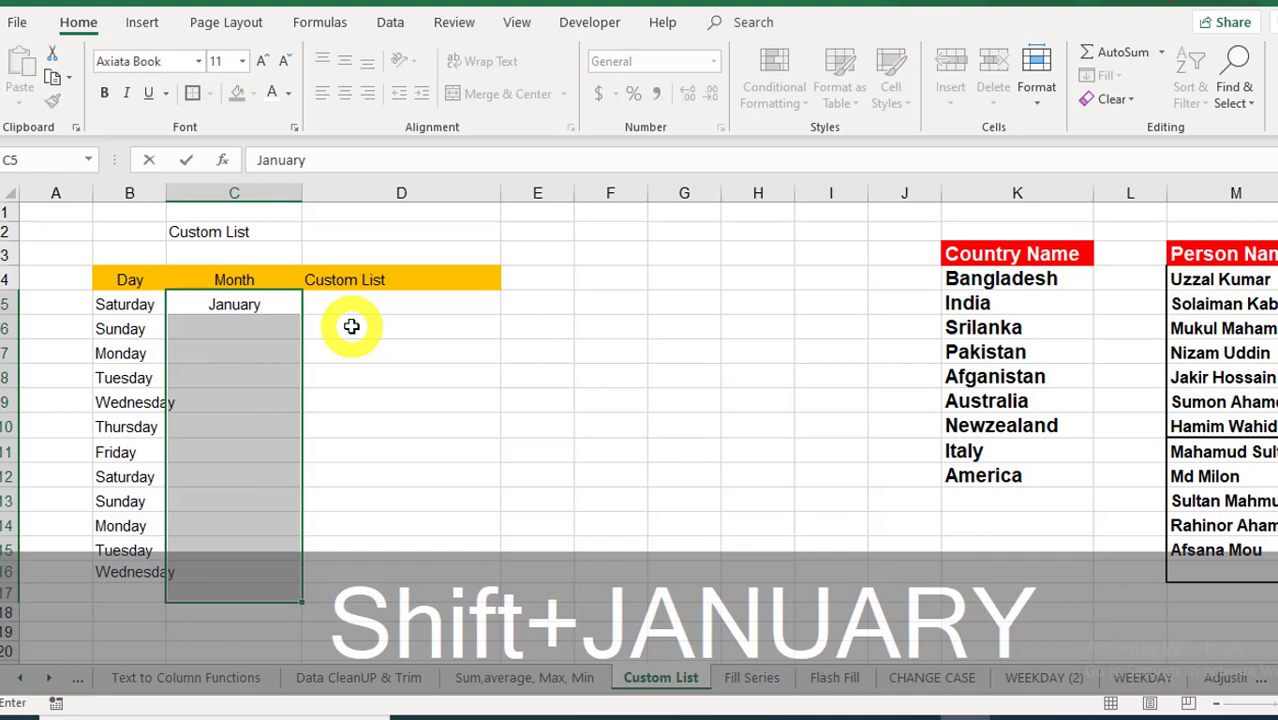
key("Return")
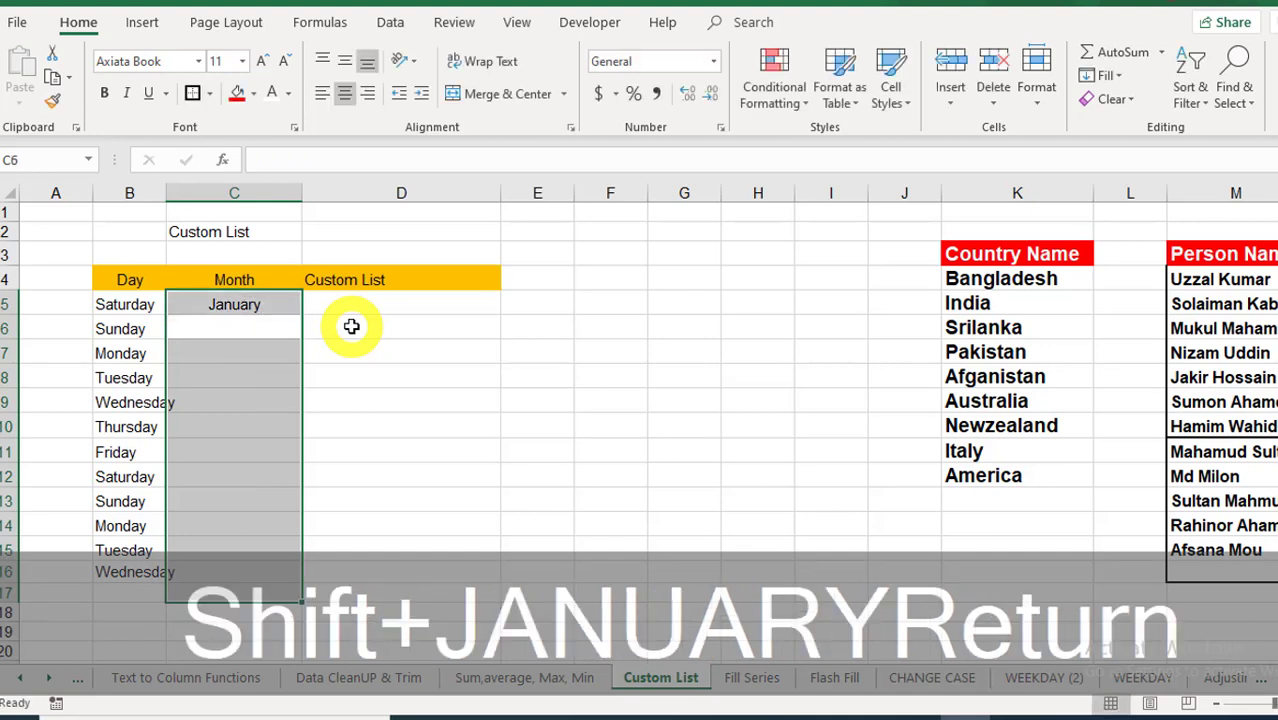
left_click(258, 306)
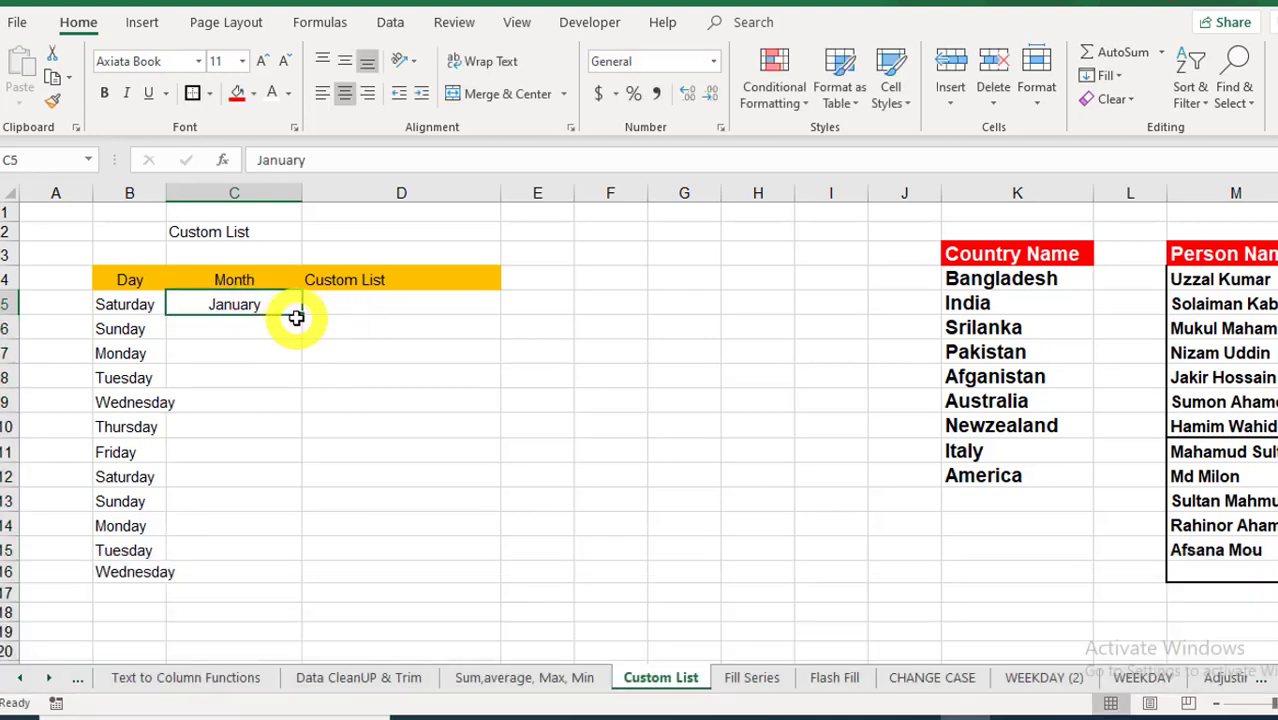
left_click_drag(301, 315, 288, 622)
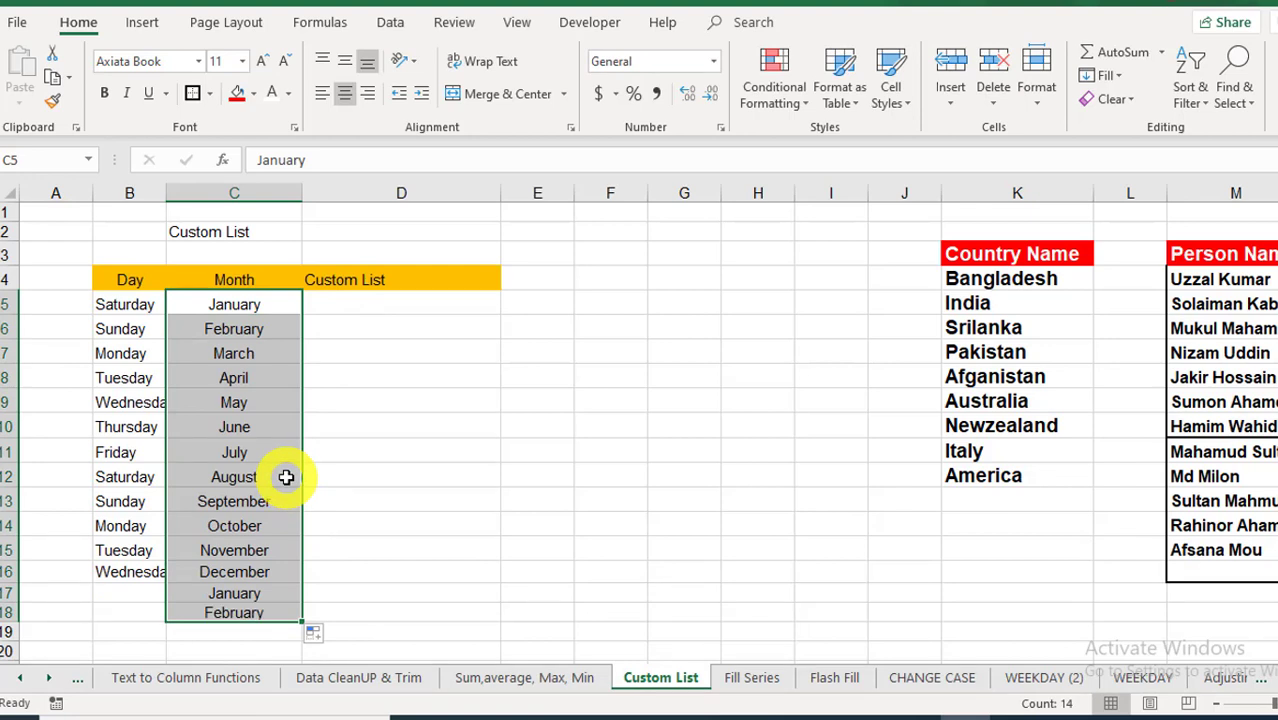
left_click(455, 478)
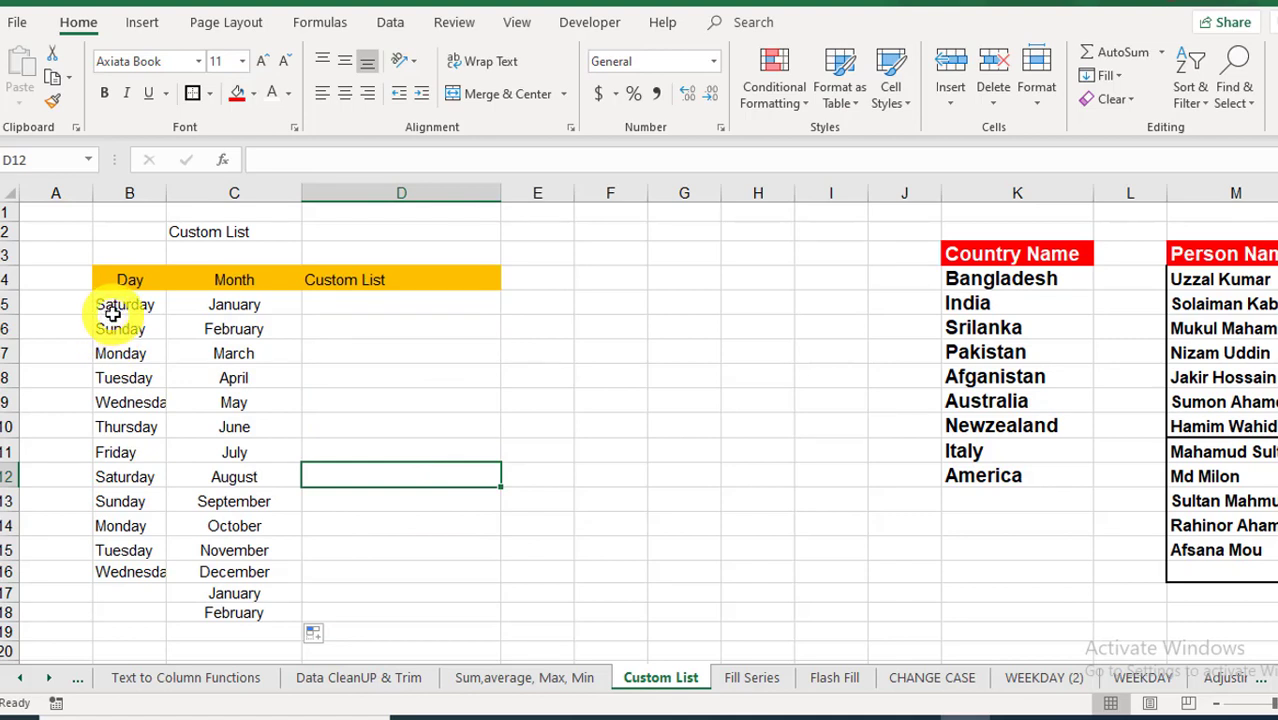
left_click_drag(106, 308, 224, 612)
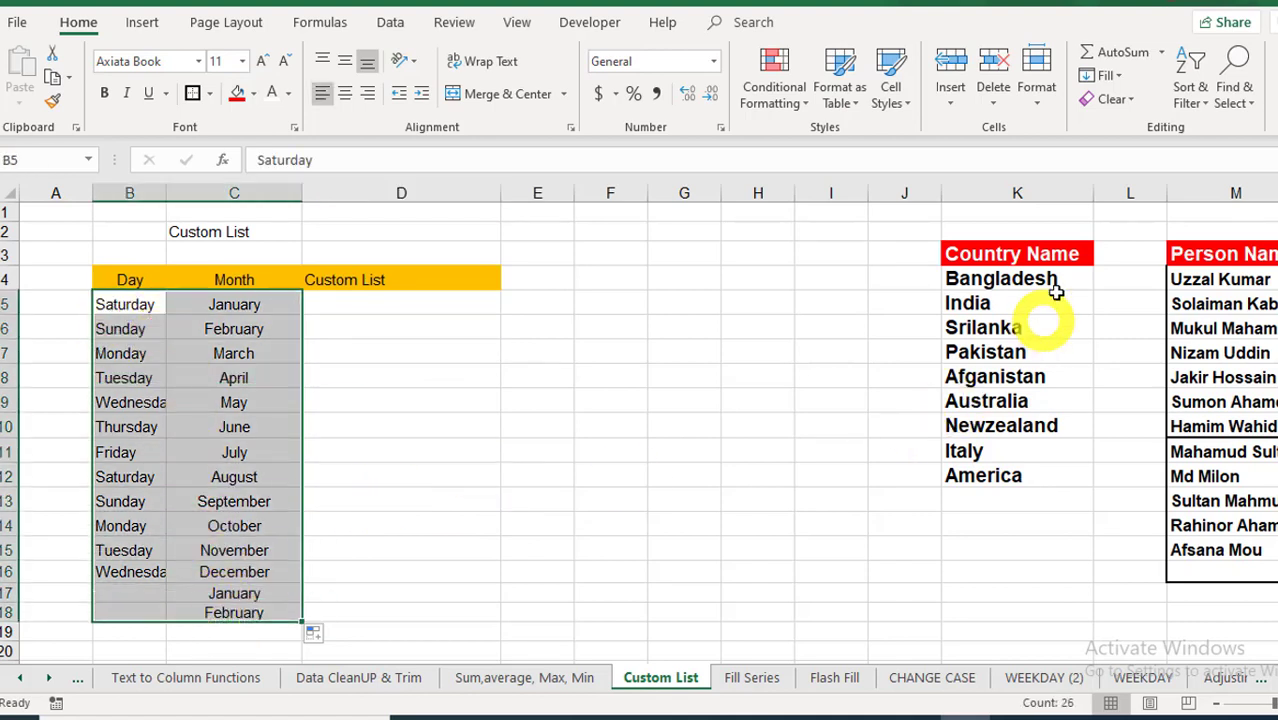
Step: Enter Bangladesh in D5 and copy it down to D16
left_click(1030, 278)
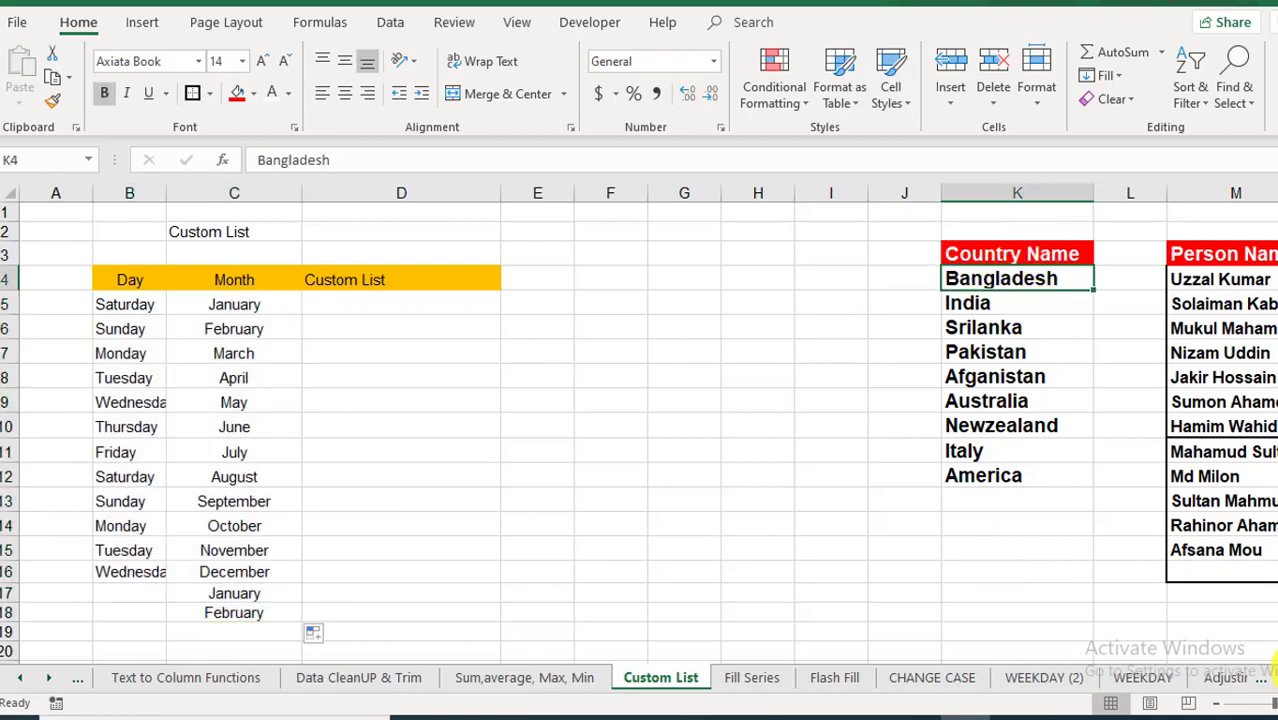
scroll(1130, 598, "right", 3)
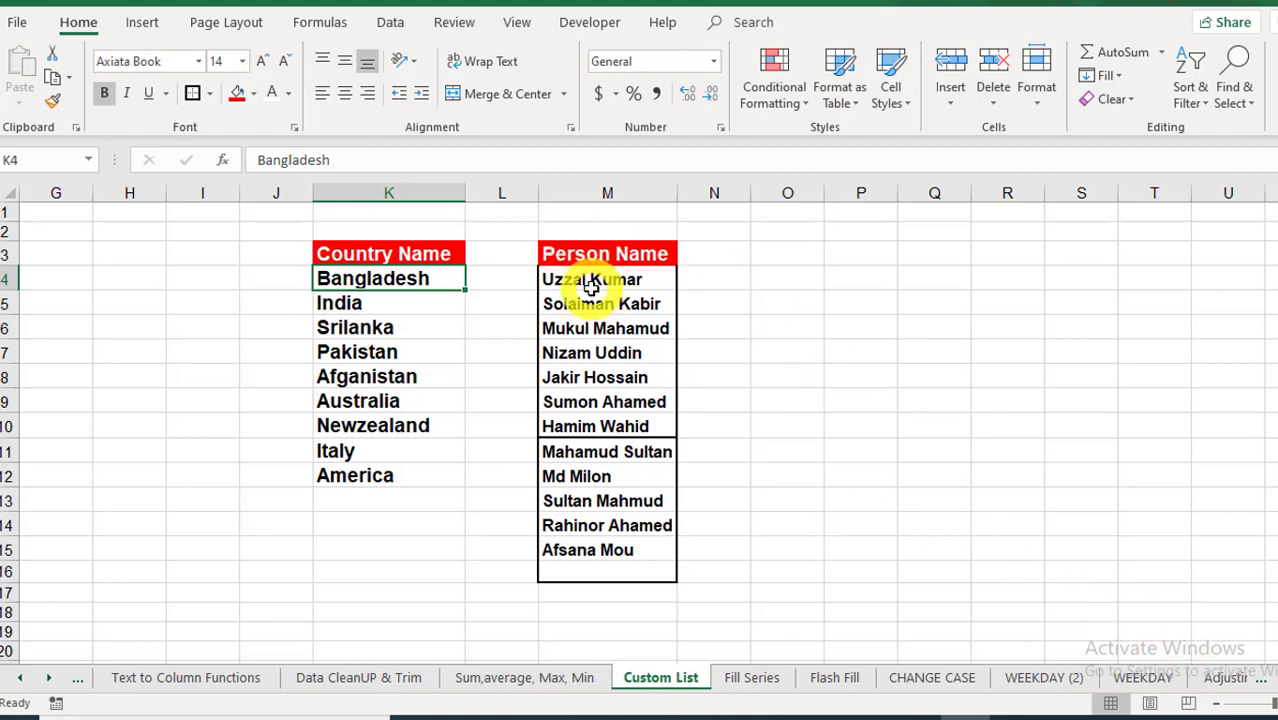
scroll(640, 420, "left", 5)
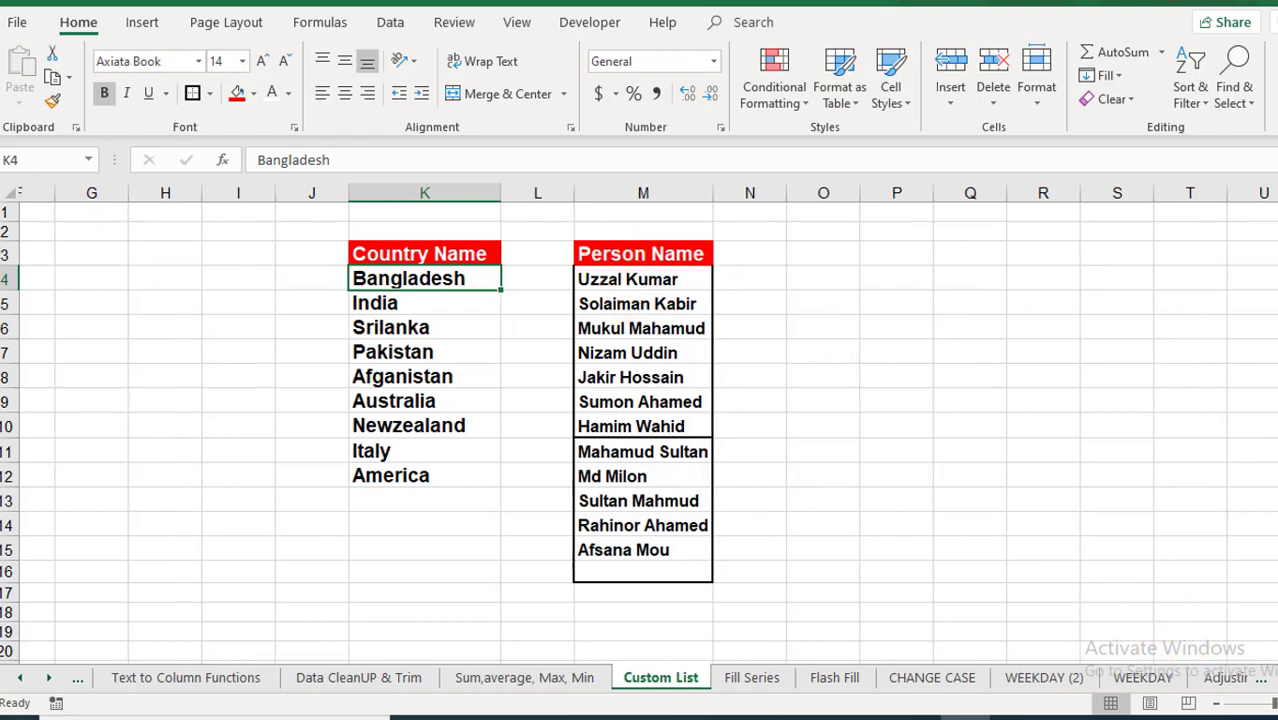
scroll(1152, 608, "left", 1)
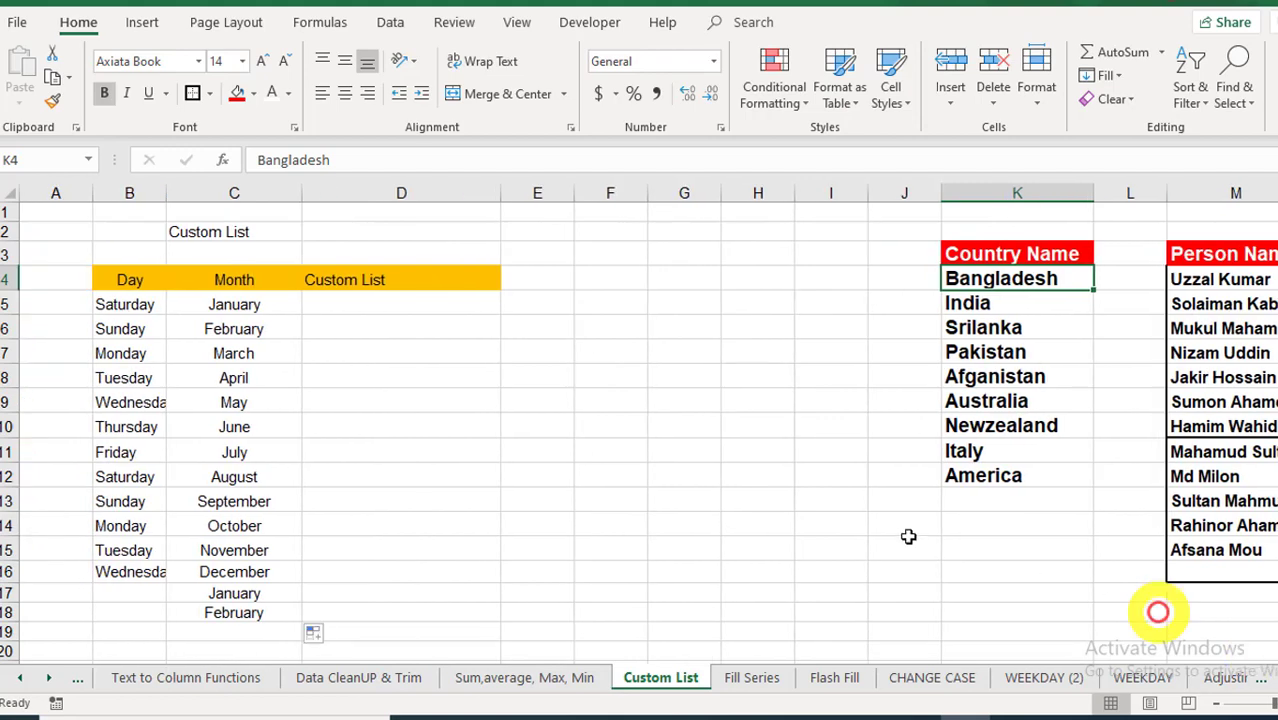
left_click(545, 303)
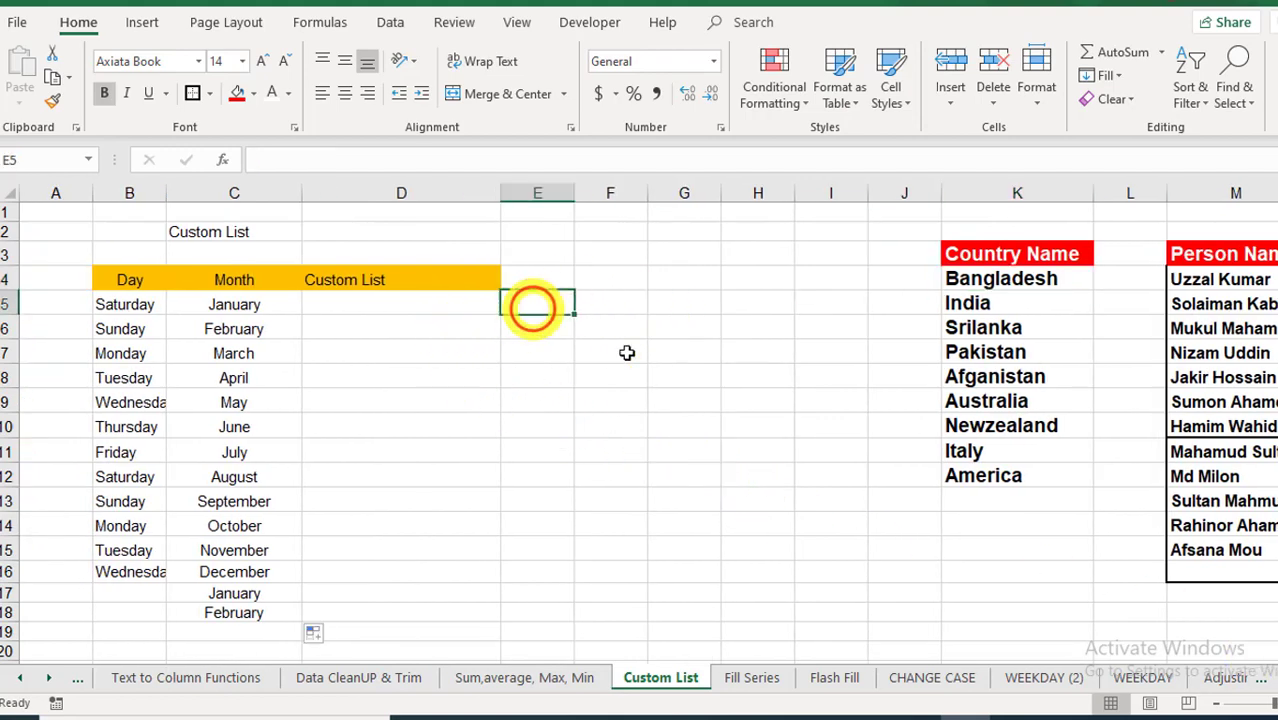
left_click(401, 304)
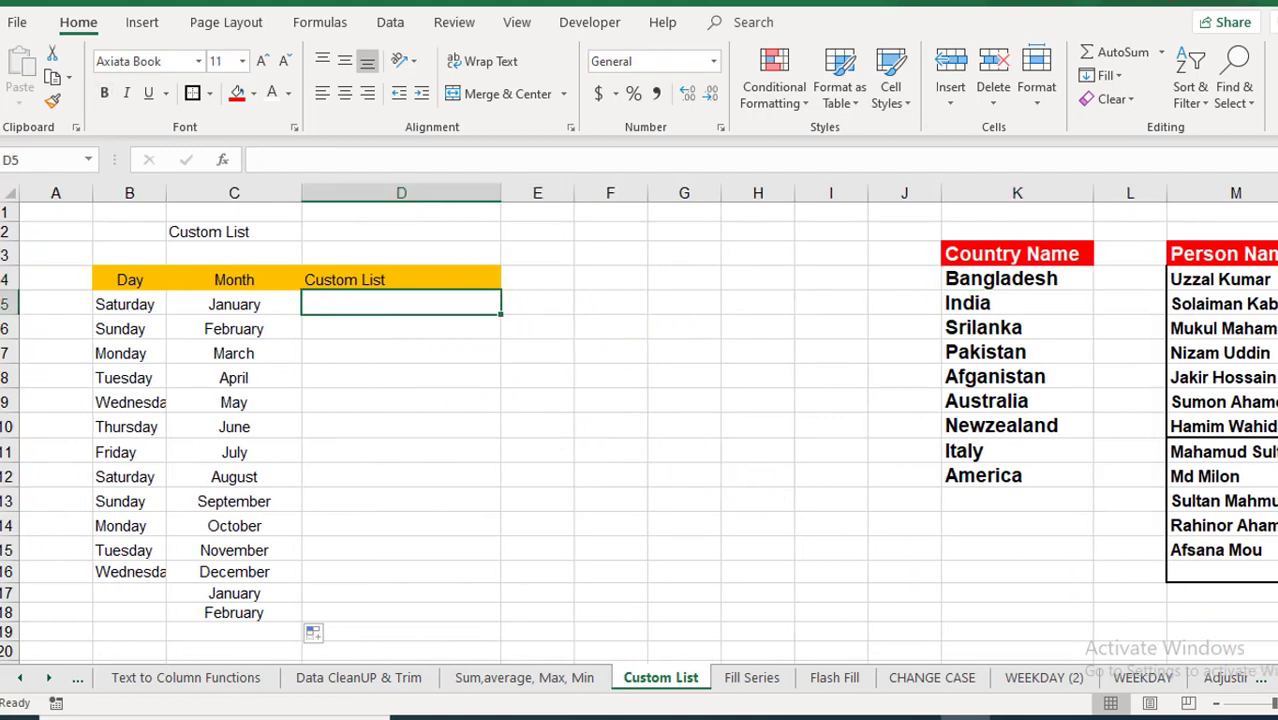
type("Bangg")
key("BackSpace")
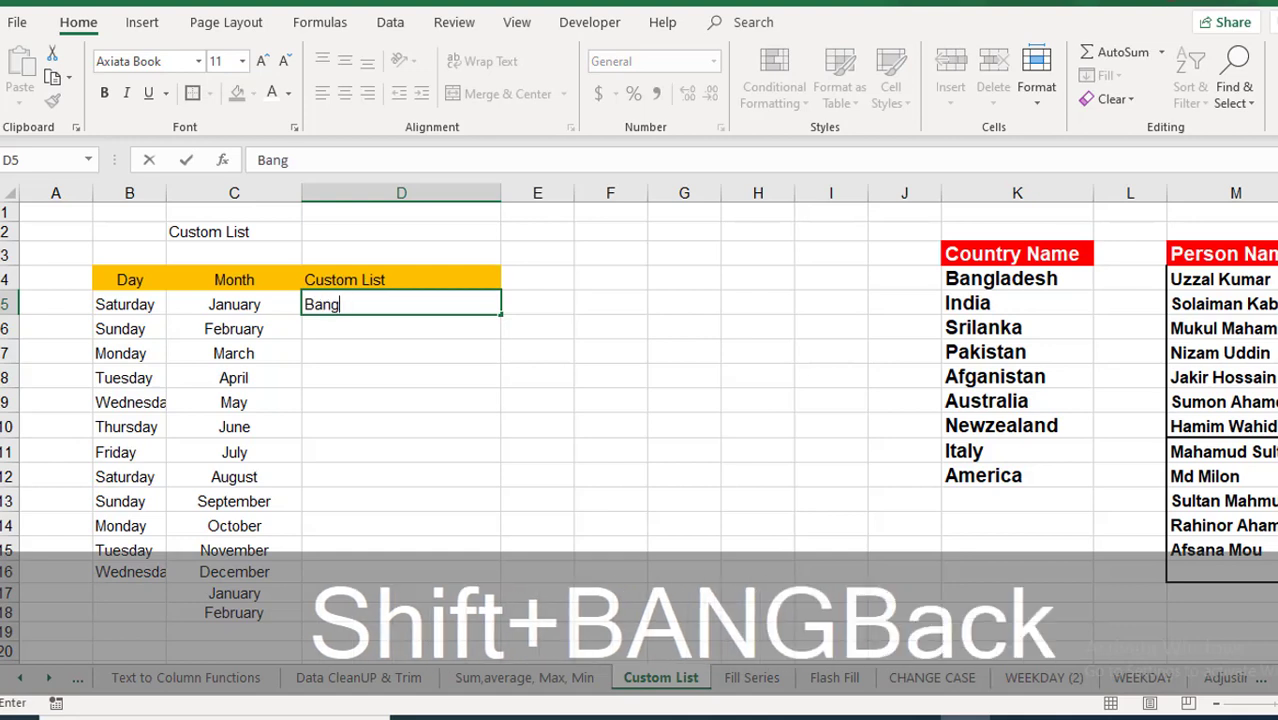
type("ladesh")
key("Return")
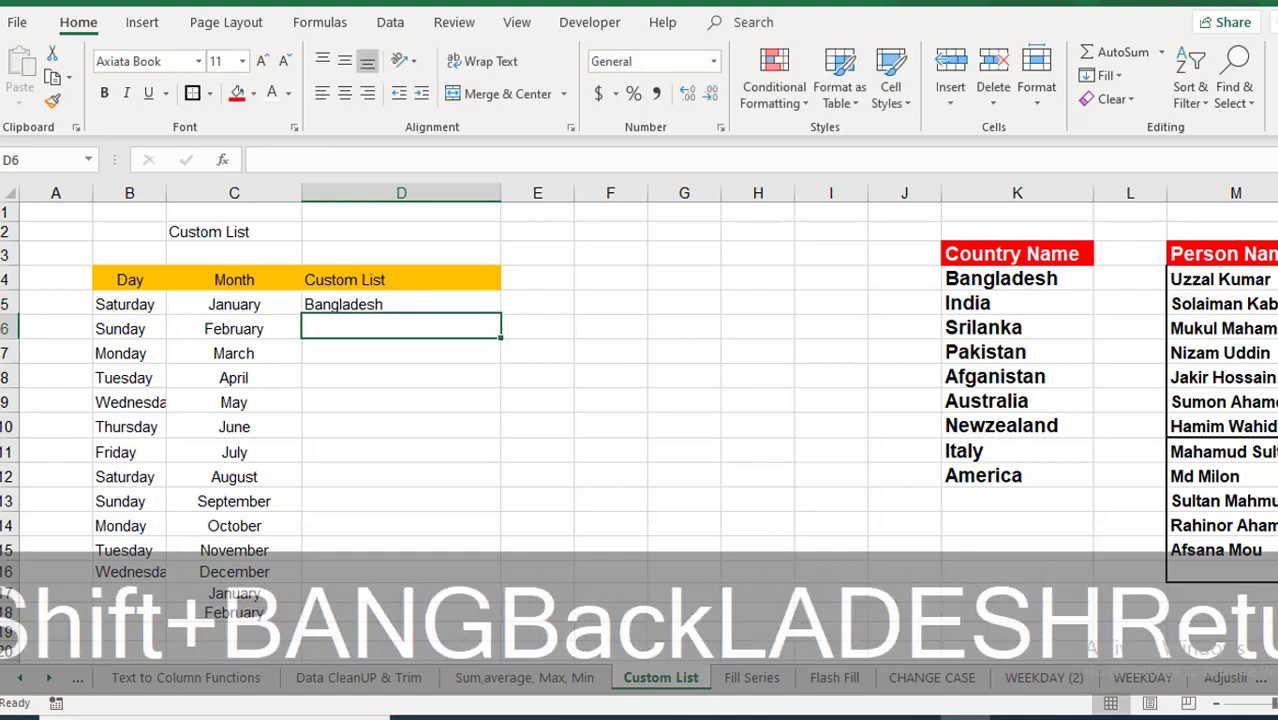
left_click(392, 312)
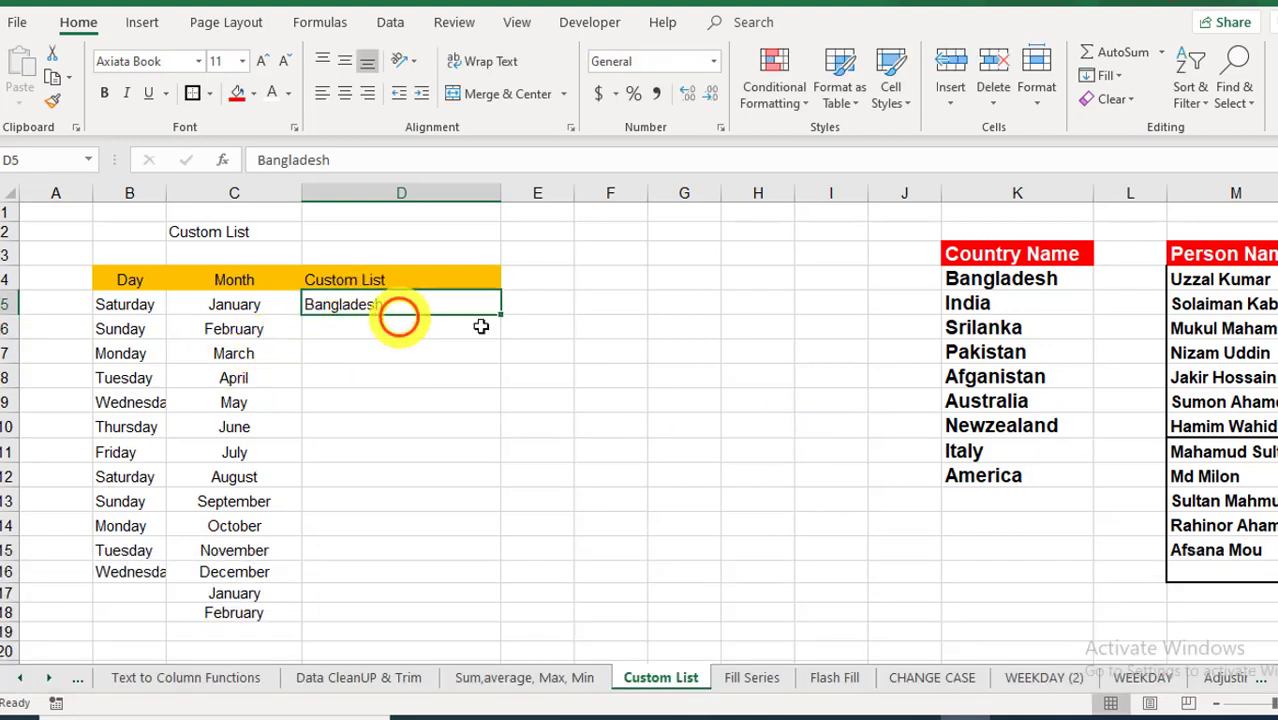
left_click_drag(499, 316, 502, 580)
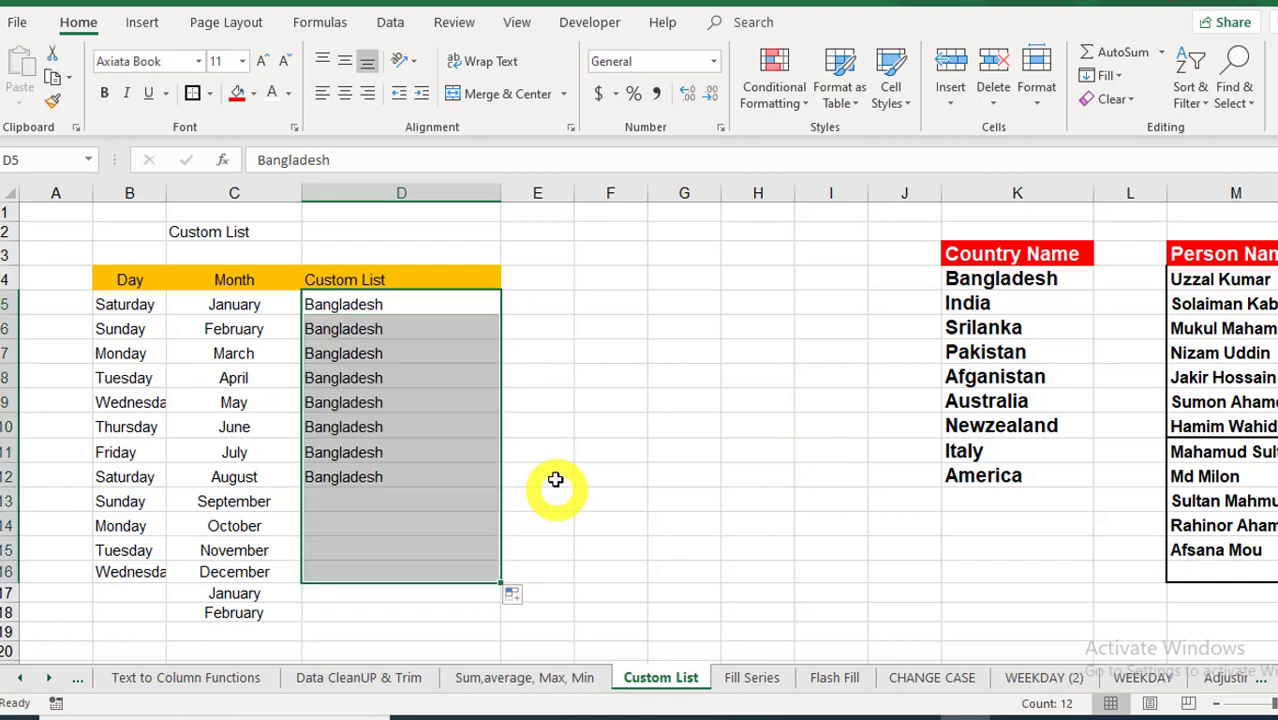
Step: Select Bangladesh, India, Pakistan and Afganistan in the country list
left_click(999, 285)
left_click(999, 308)
left_click(1004, 354)
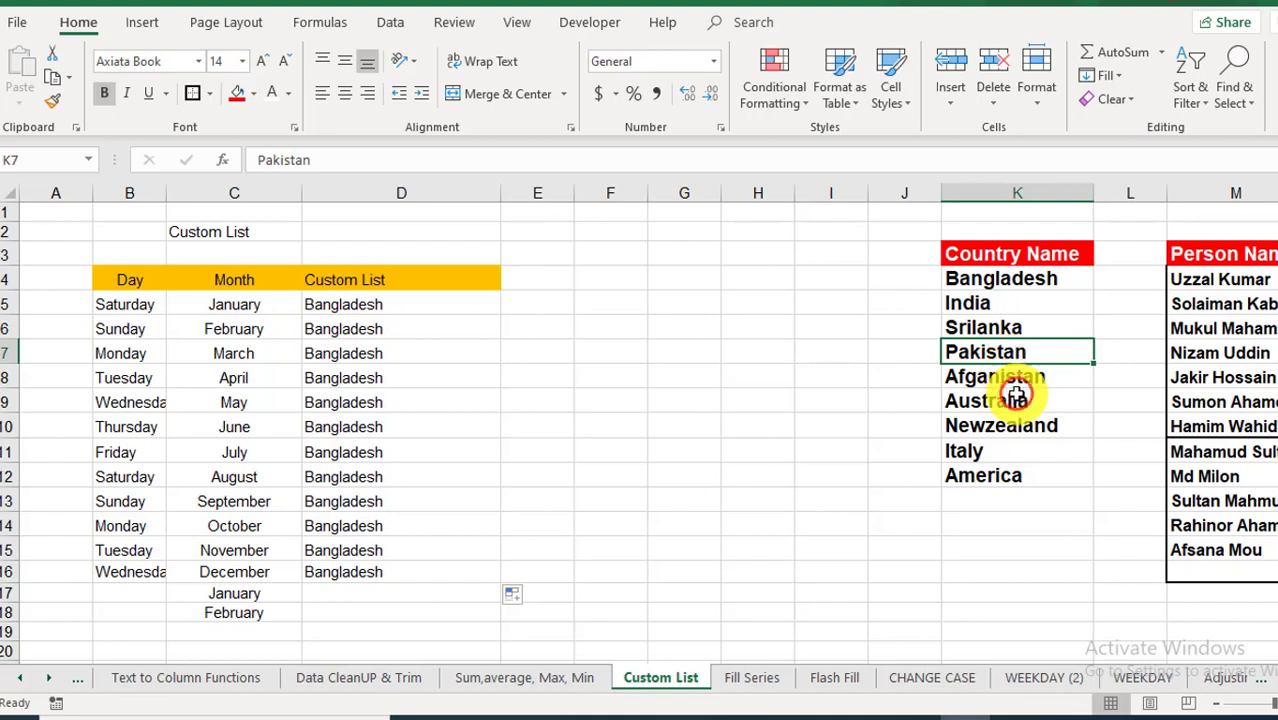
left_click(1000, 380)
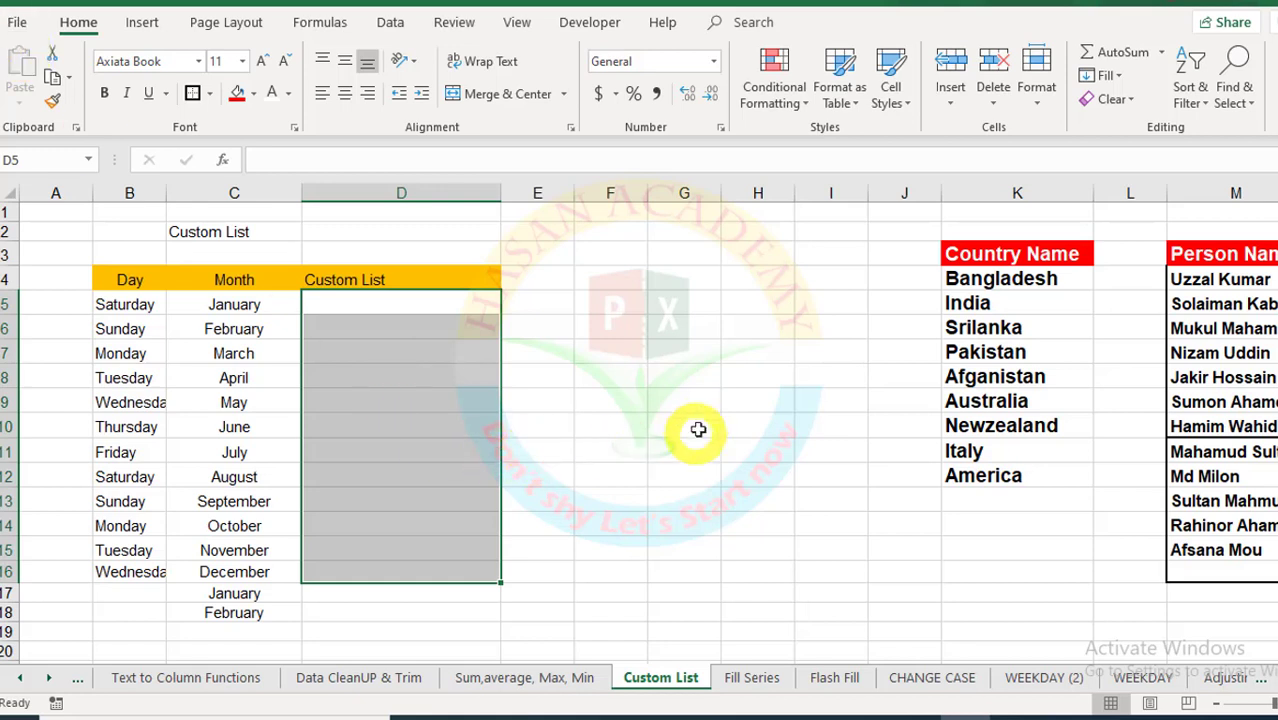
Step: Deselect the range and show the File backstage Info page for the workbook
left_click(698, 427)
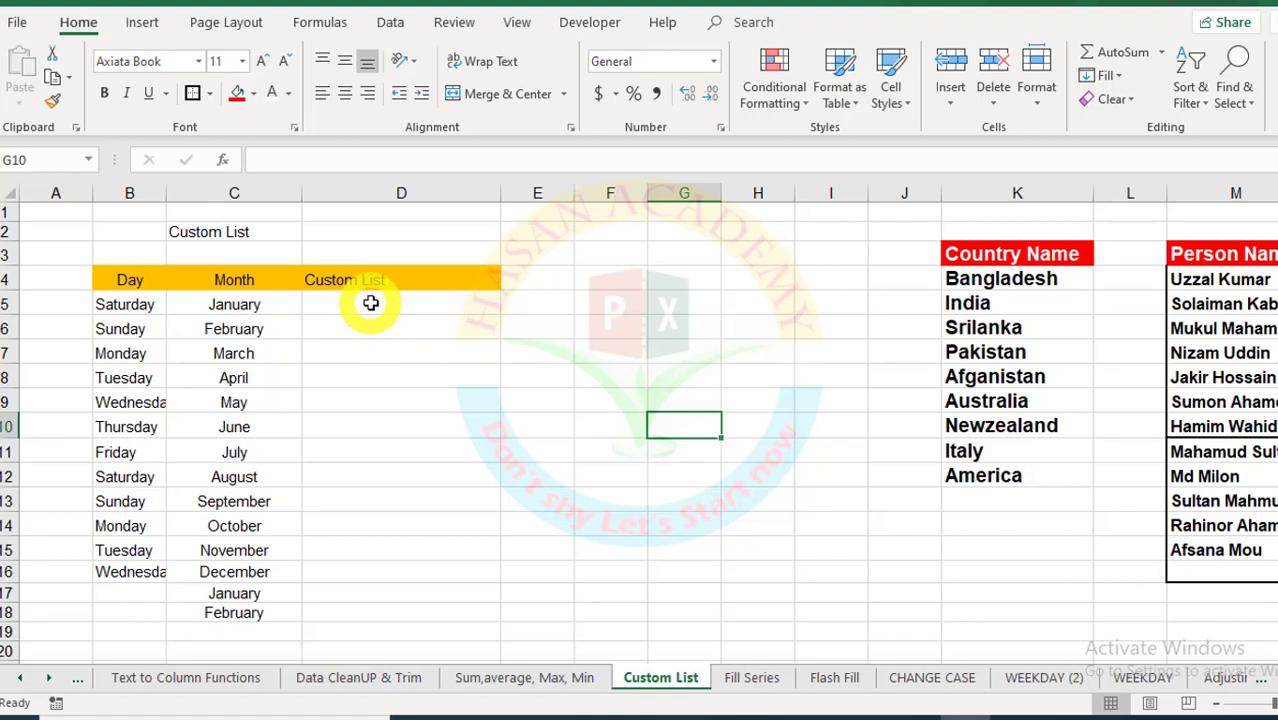
left_click(16, 24)
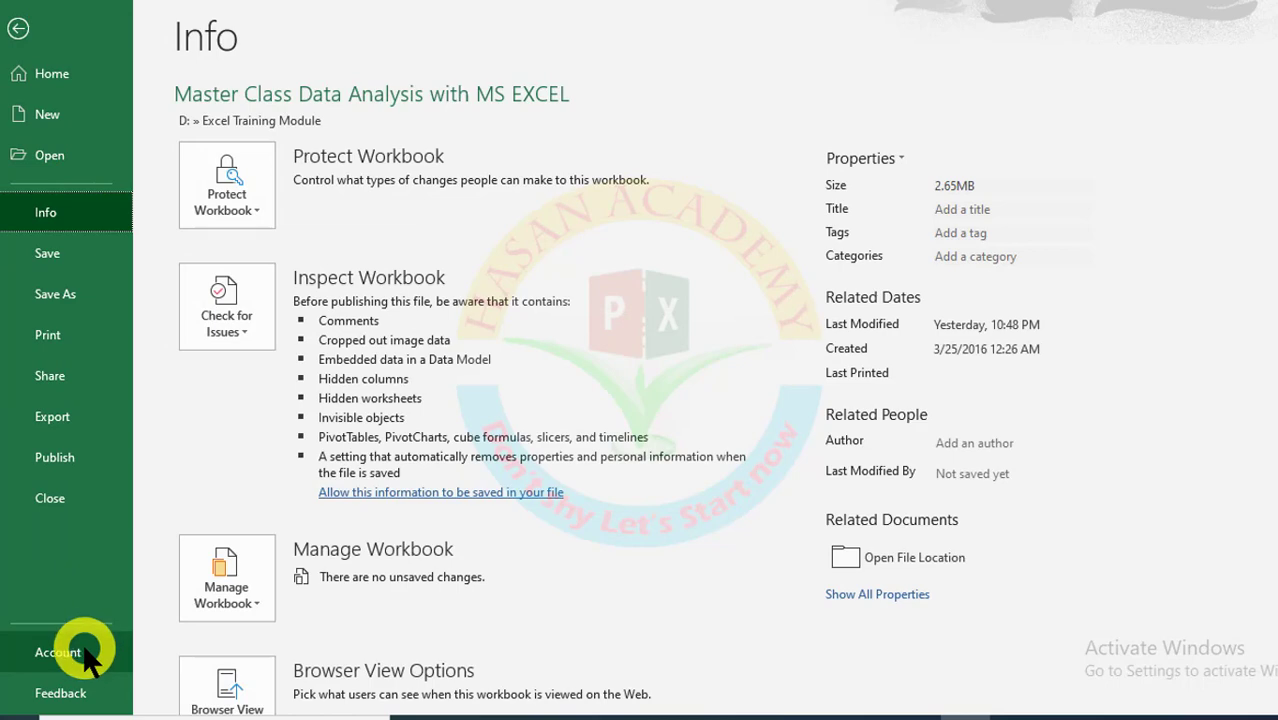
scroll(314, 531, "down", 2)
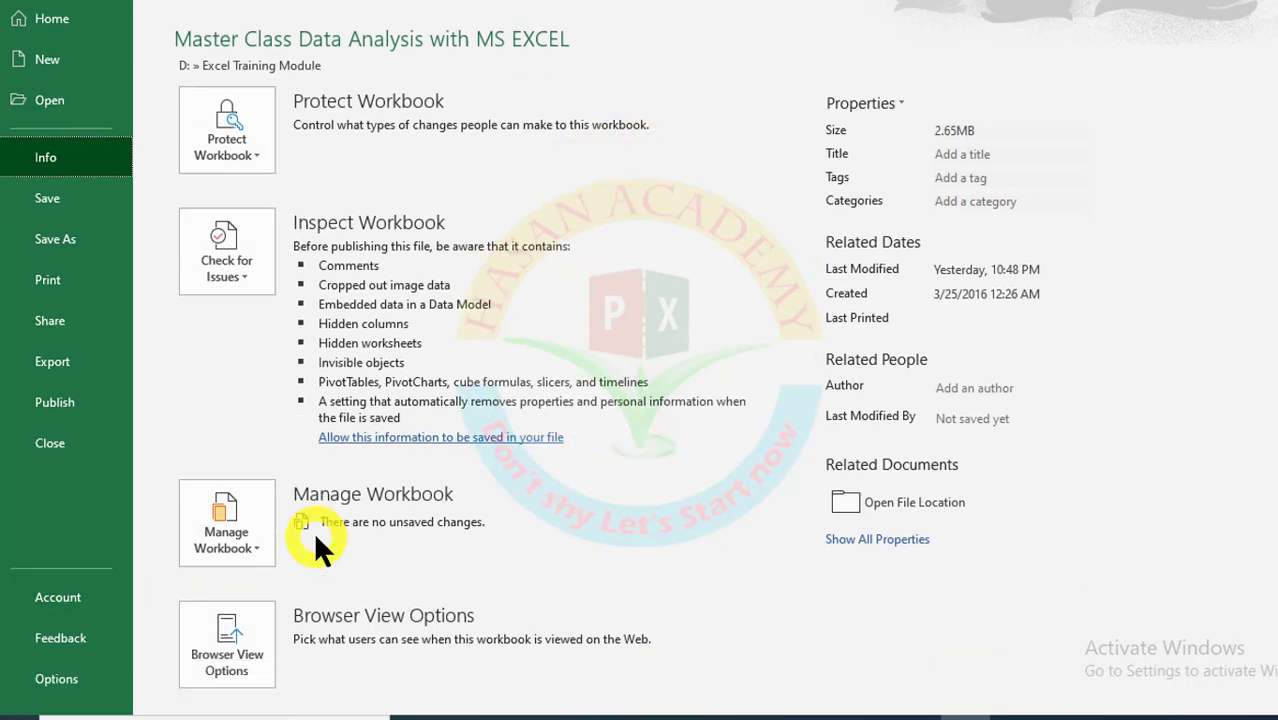
Step: Open Edit Custom Lists from Excel Options > Advanced, then close it without adding a list
left_click(50, 690)
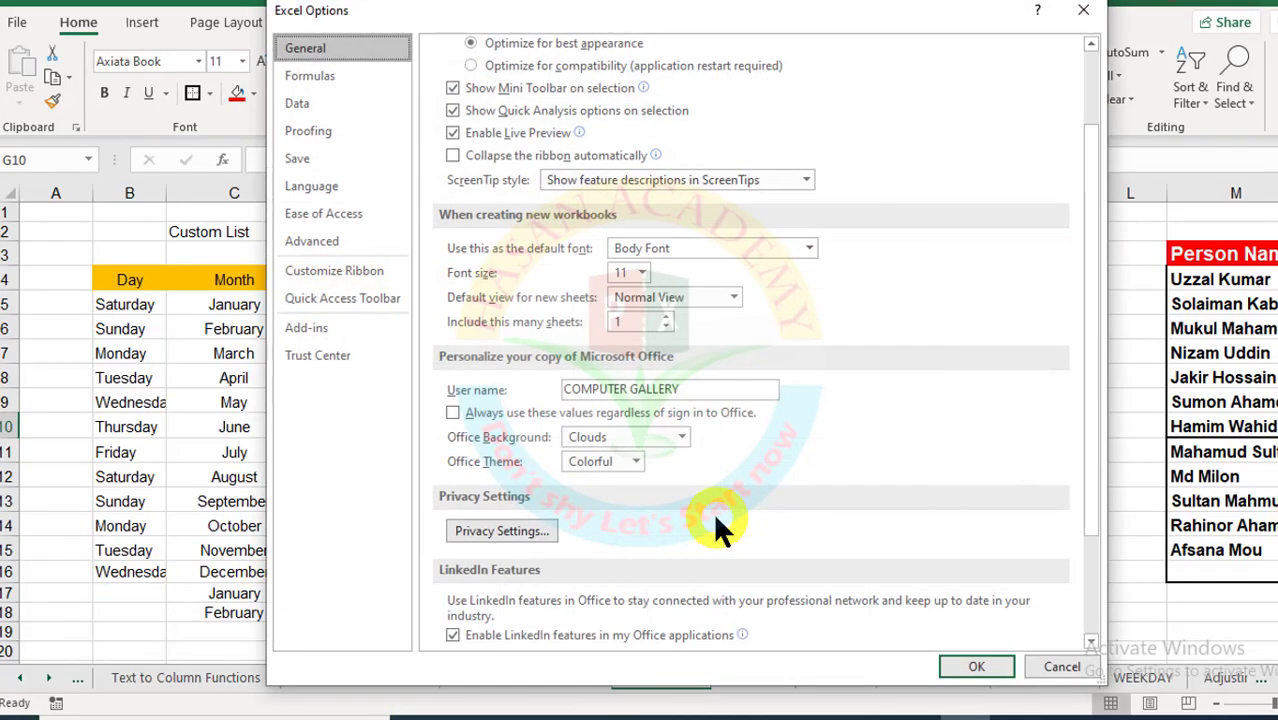
left_click(325, 243)
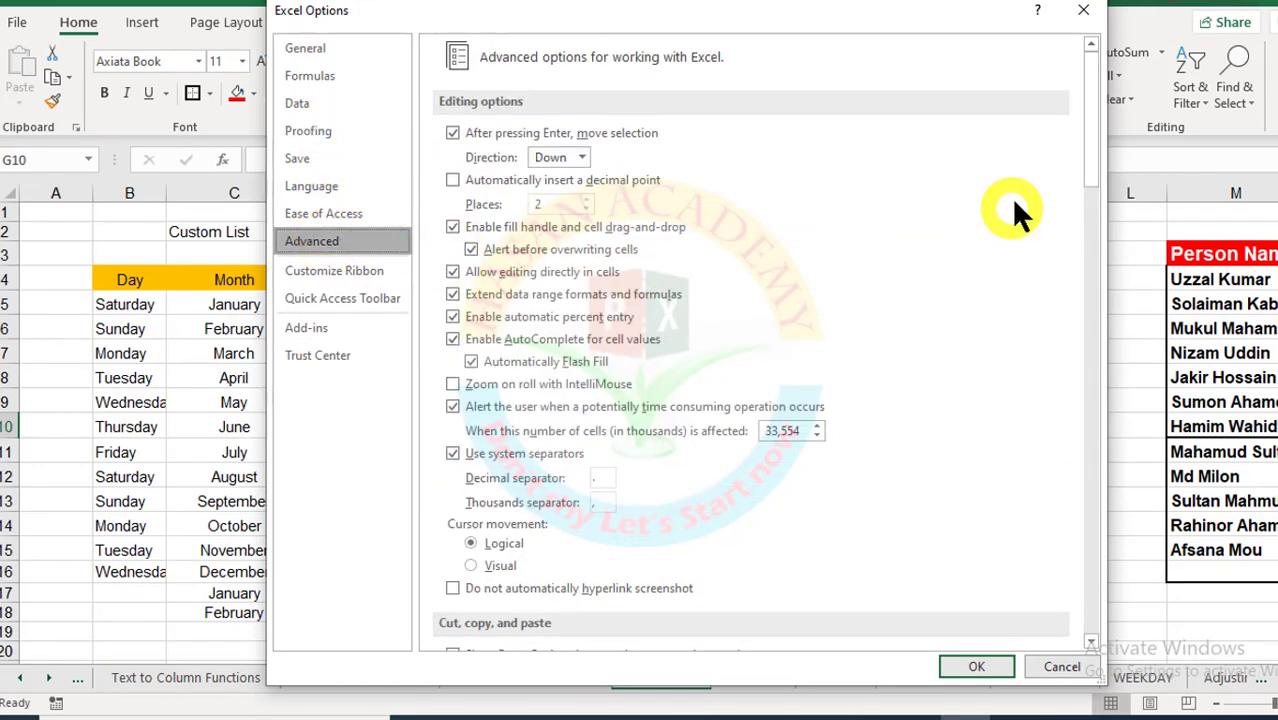
left_click_drag(1094, 85, 1090, 562)
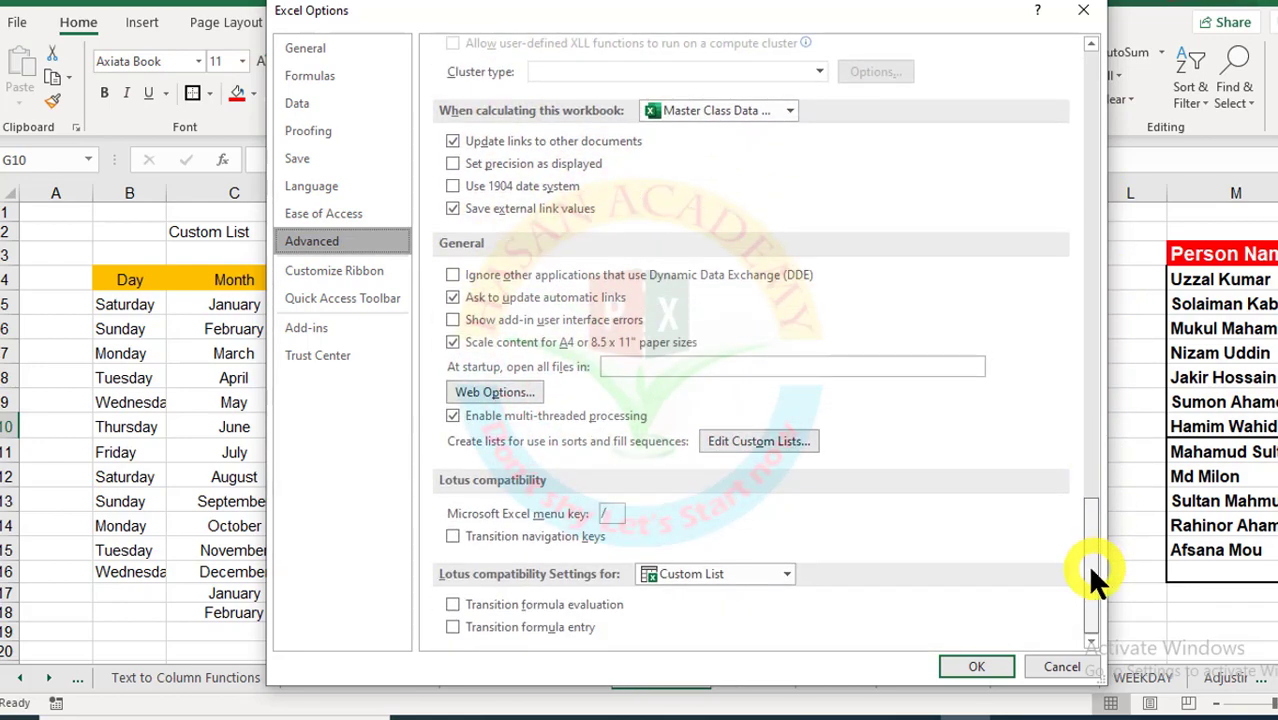
left_click(735, 441)
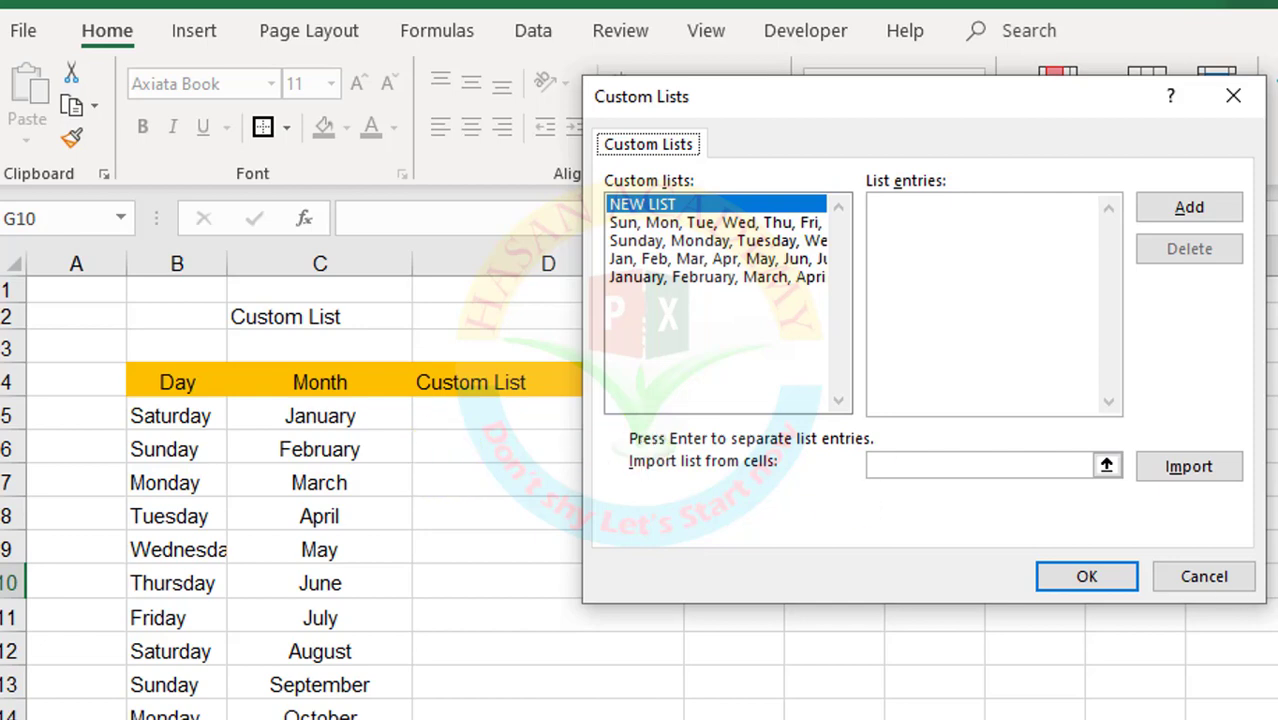
left_click(1203, 577)
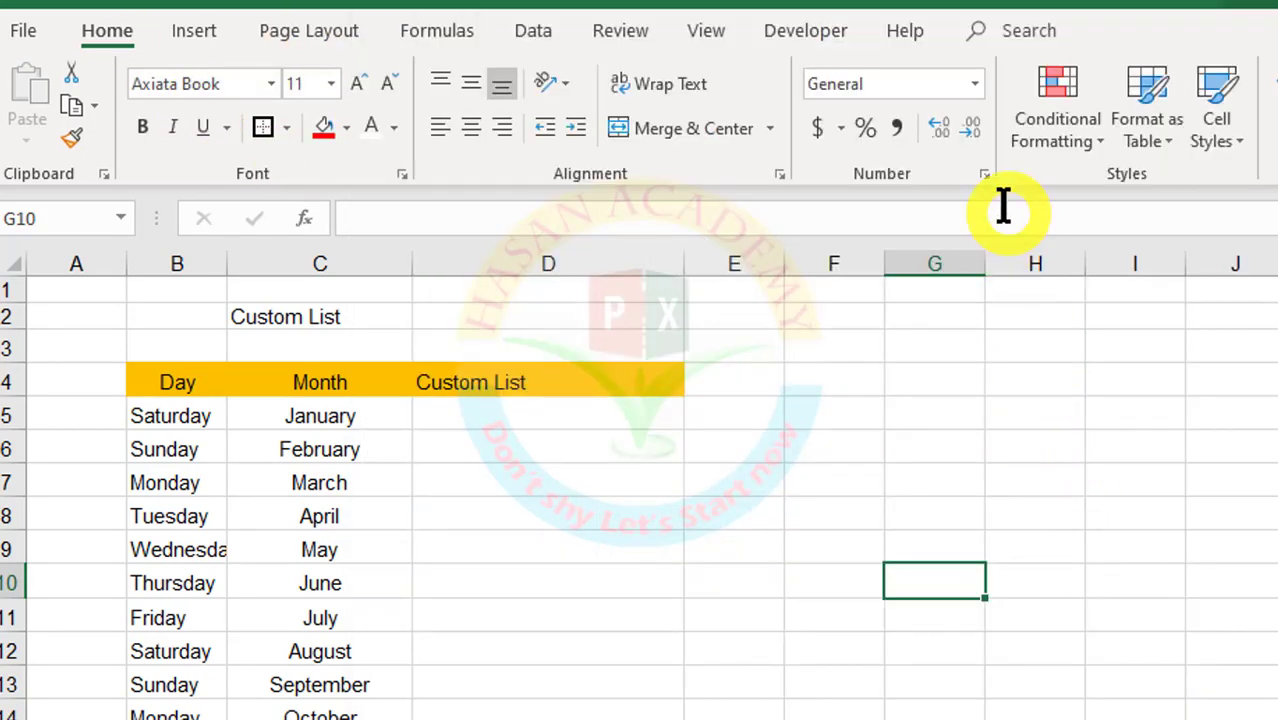
Step: Attempt sorting D5:D17 with an expanded selection by a custom list order, then cancel
left_click(528, 32)
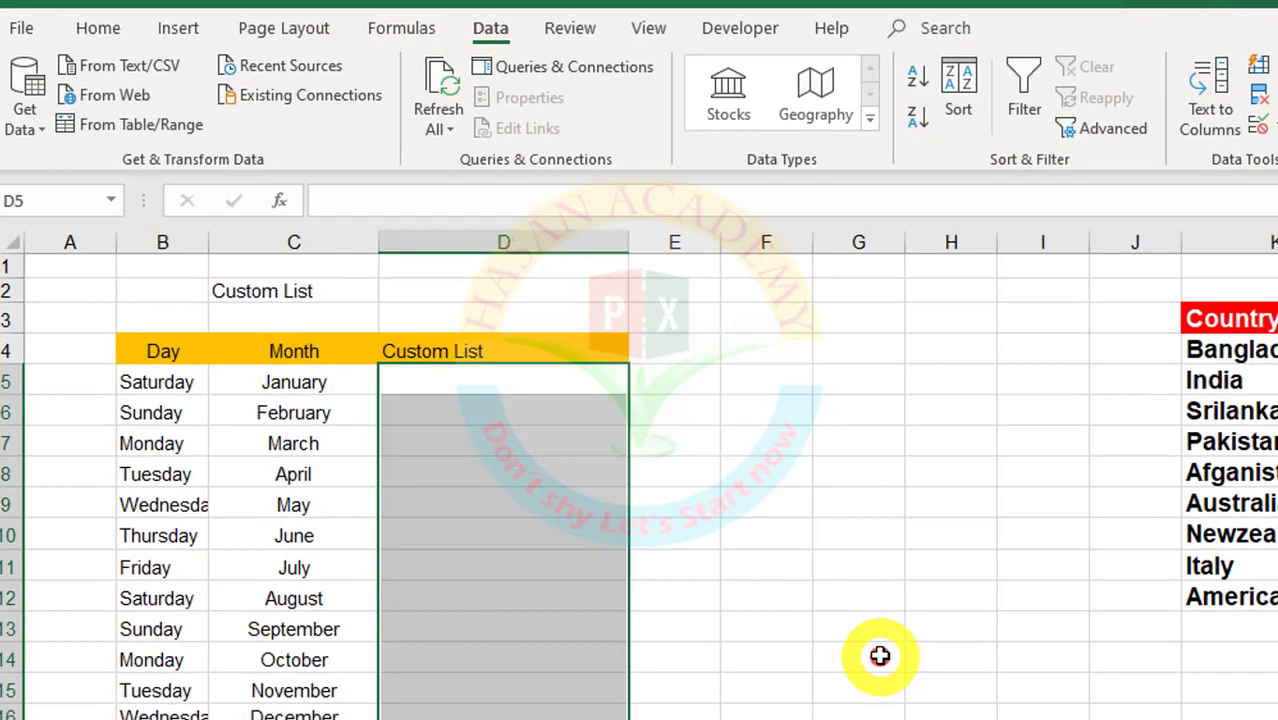
left_click(879, 656)
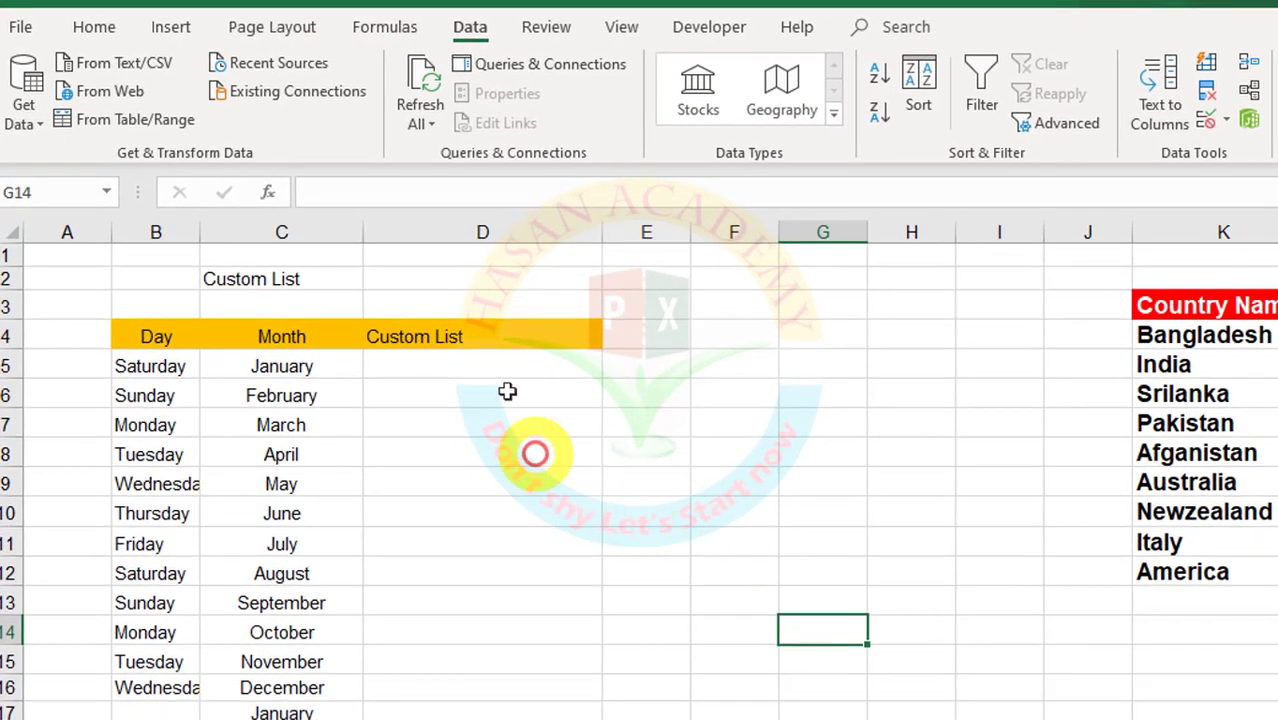
left_click_drag(530, 378, 535, 719)
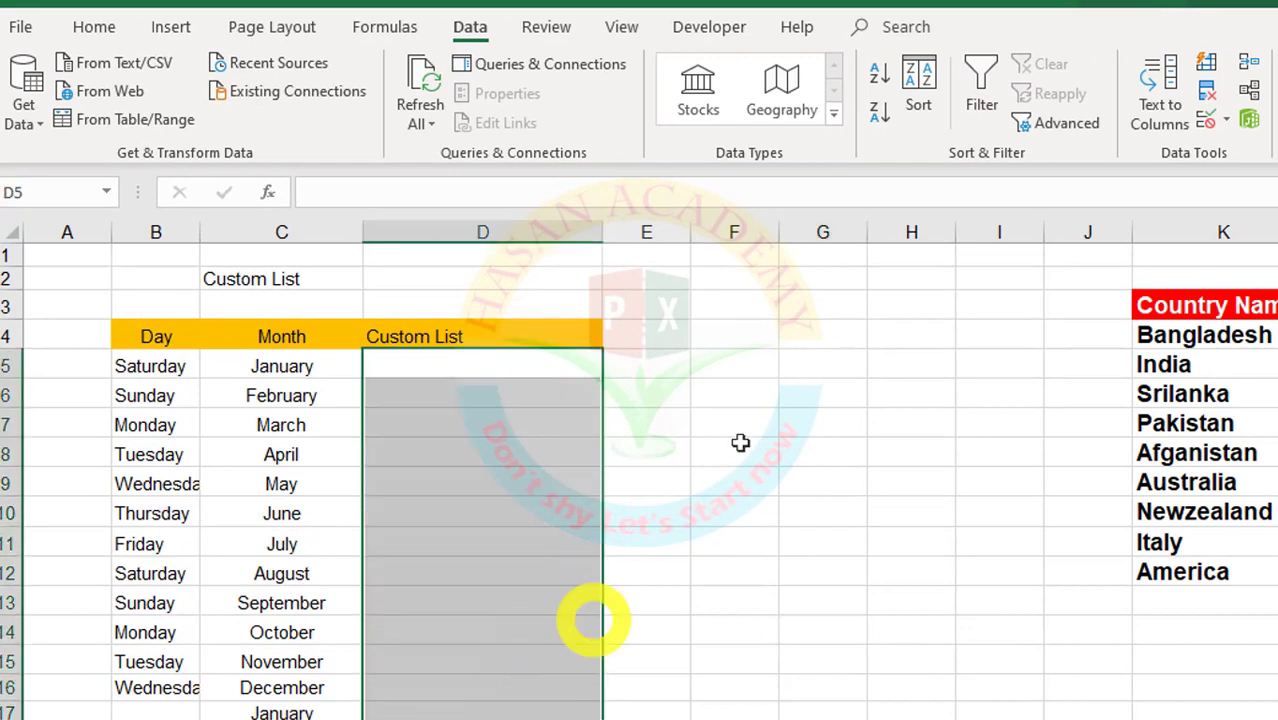
left_click(922, 85)
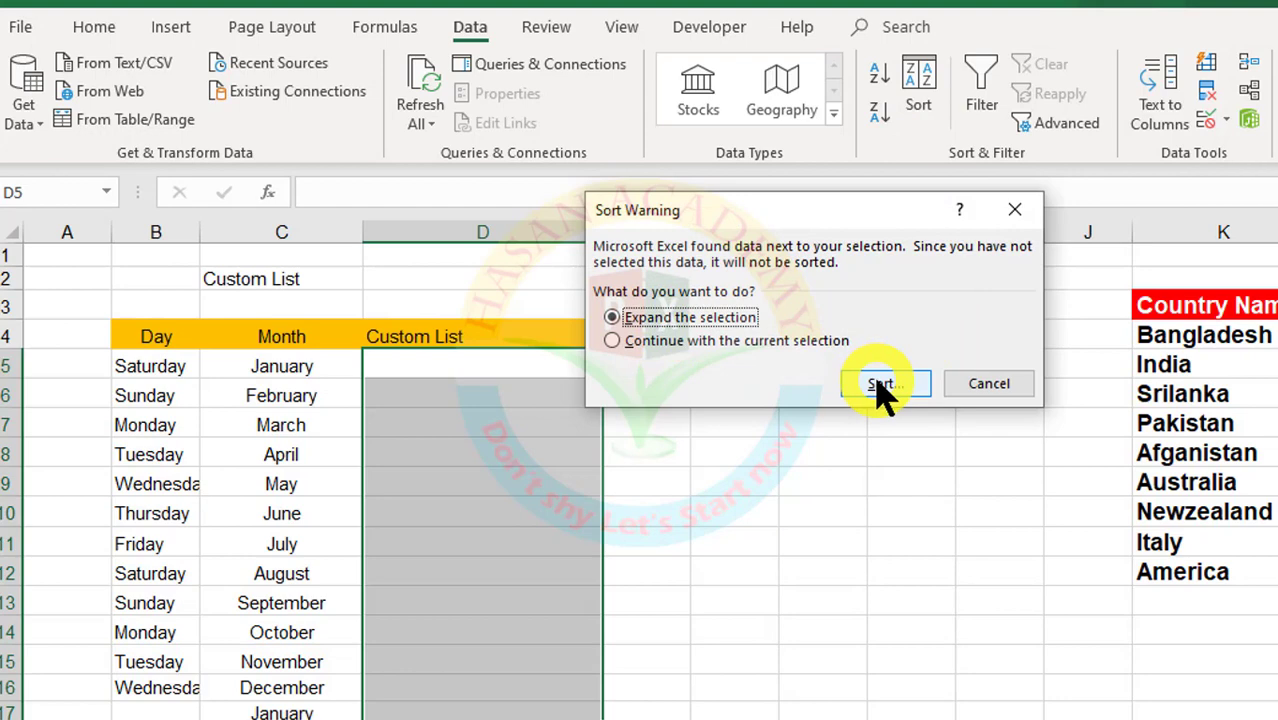
left_click(880, 390)
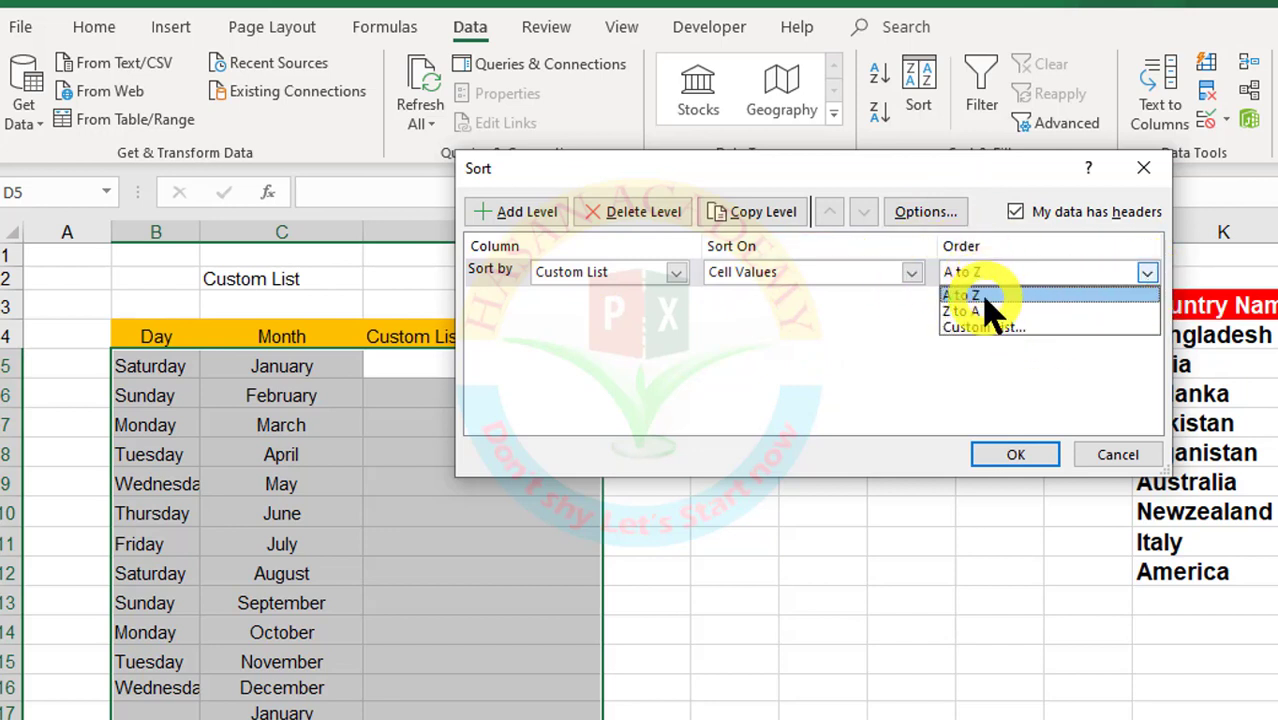
left_click(992, 328)
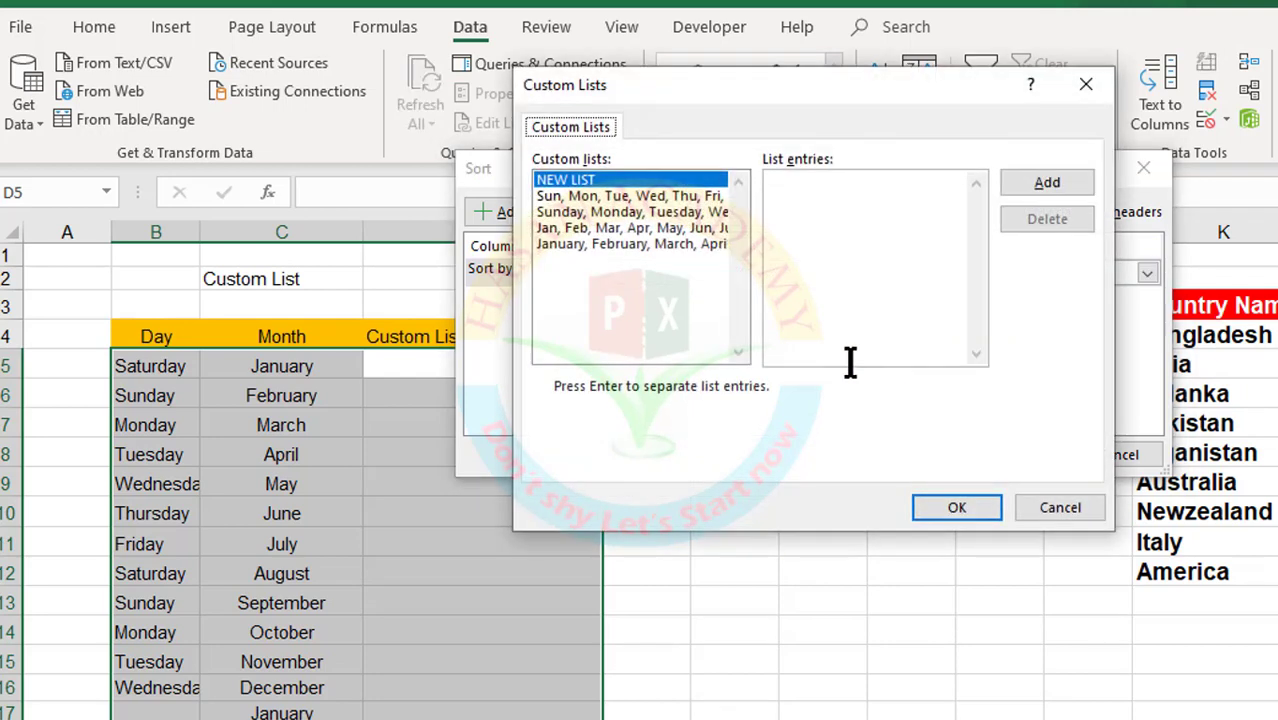
left_click(1058, 507)
left_click(1110, 452)
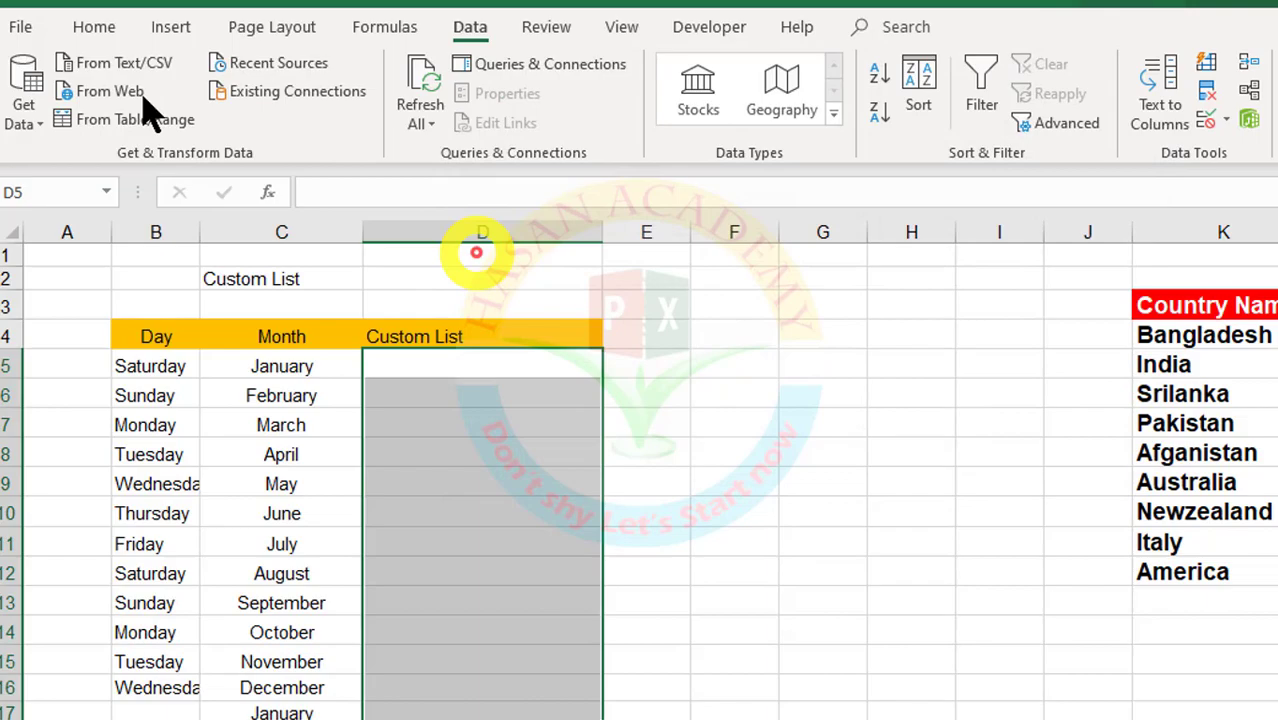
left_click(12, 24)
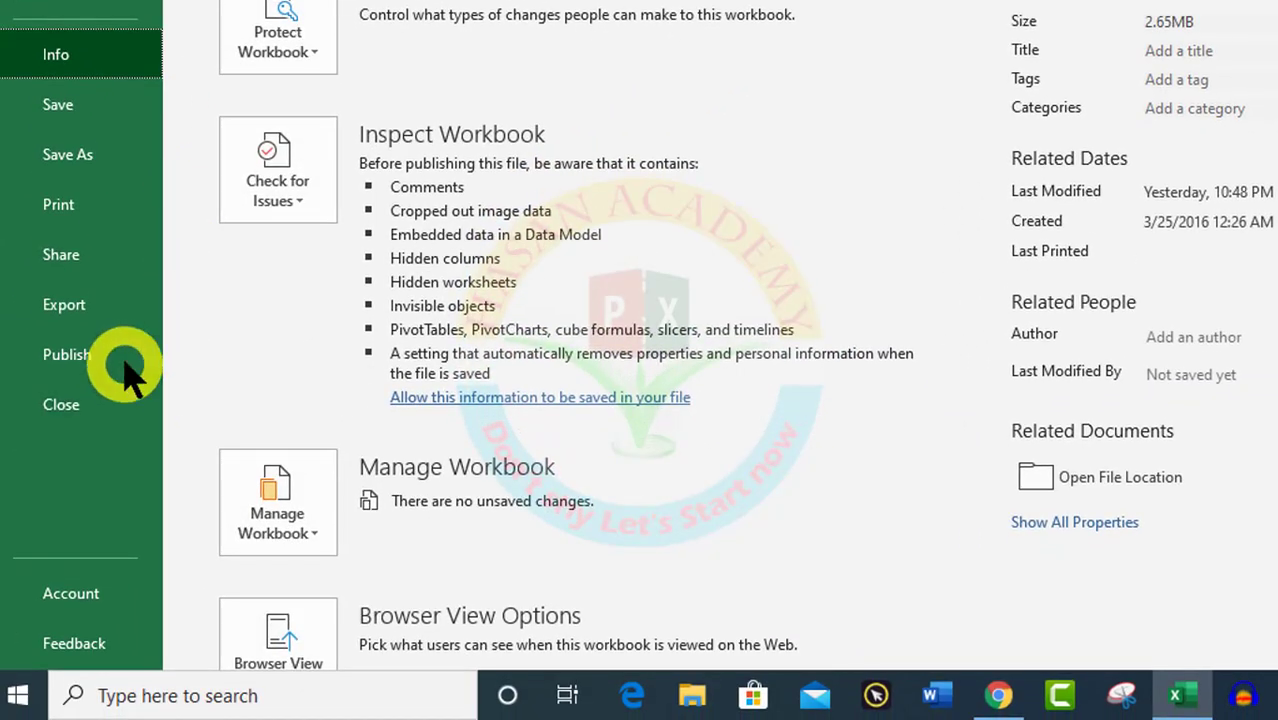
Step: Reopen Edit Custom Lists via Options > Advanced and move the dialog up and left
scroll(128, 362, "down", 1)
left_click(60, 627)
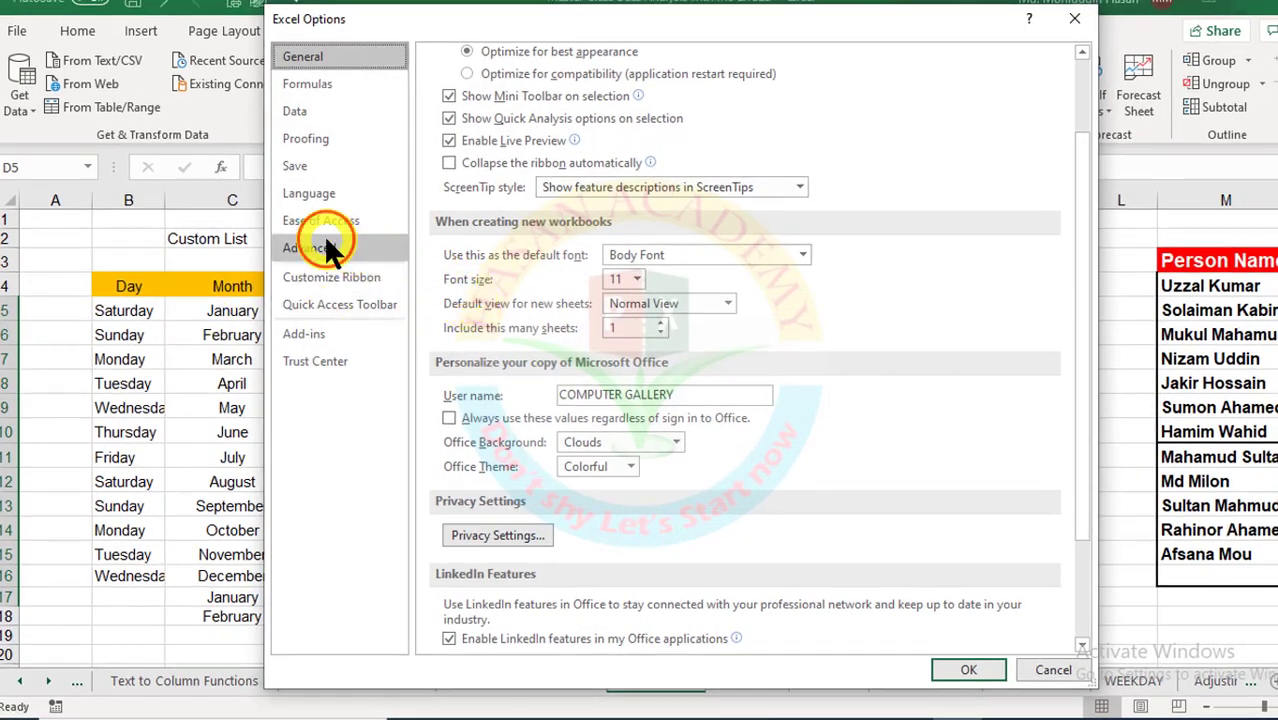
left_click(318, 248)
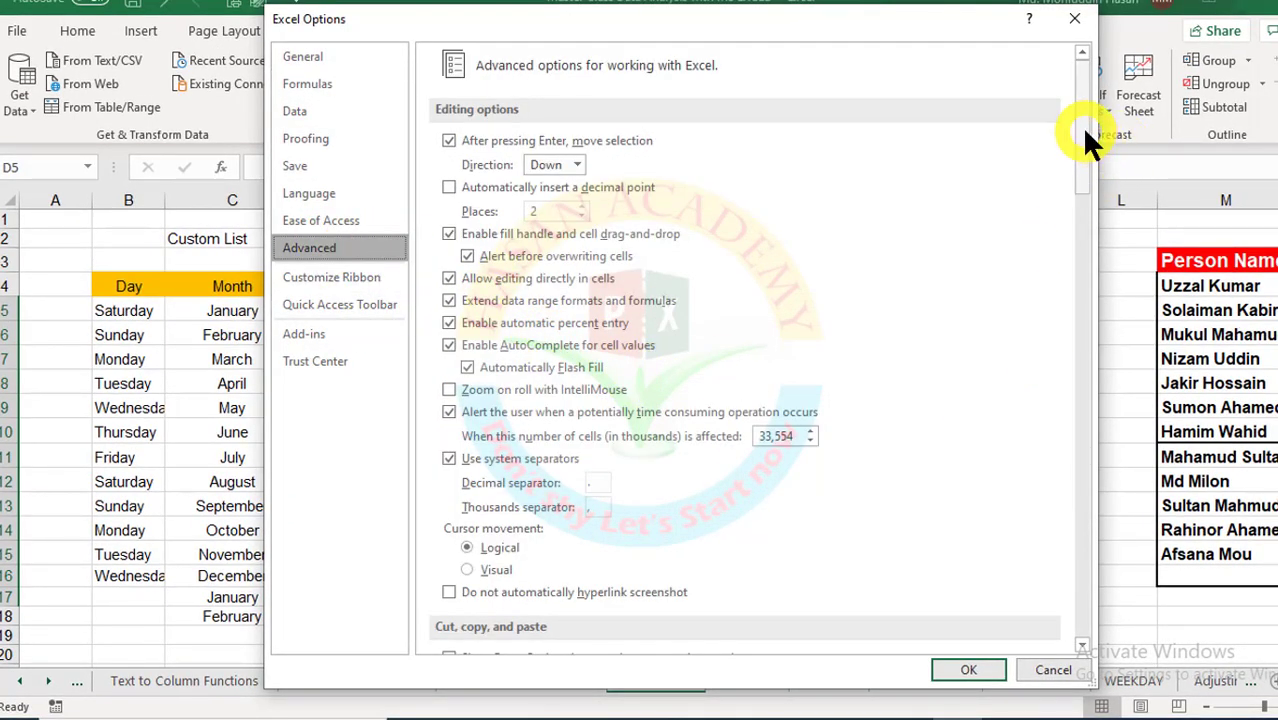
left_click_drag(1088, 140, 1096, 630)
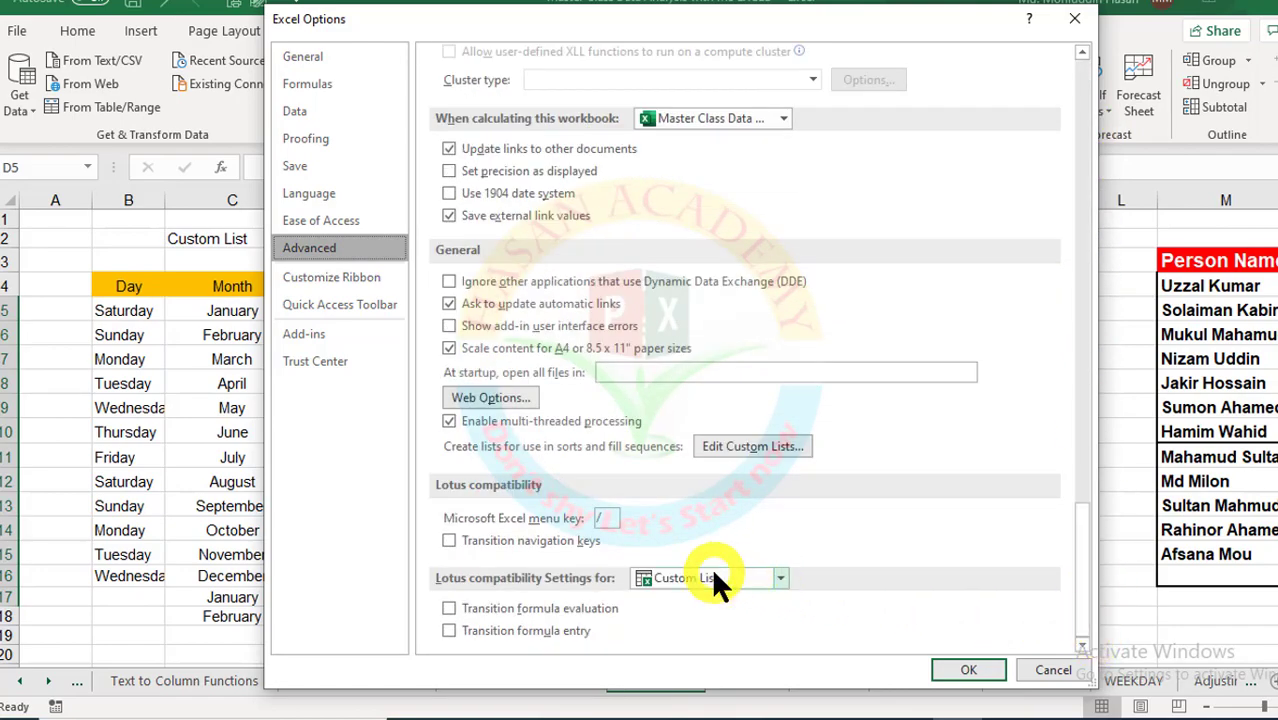
left_click(750, 446)
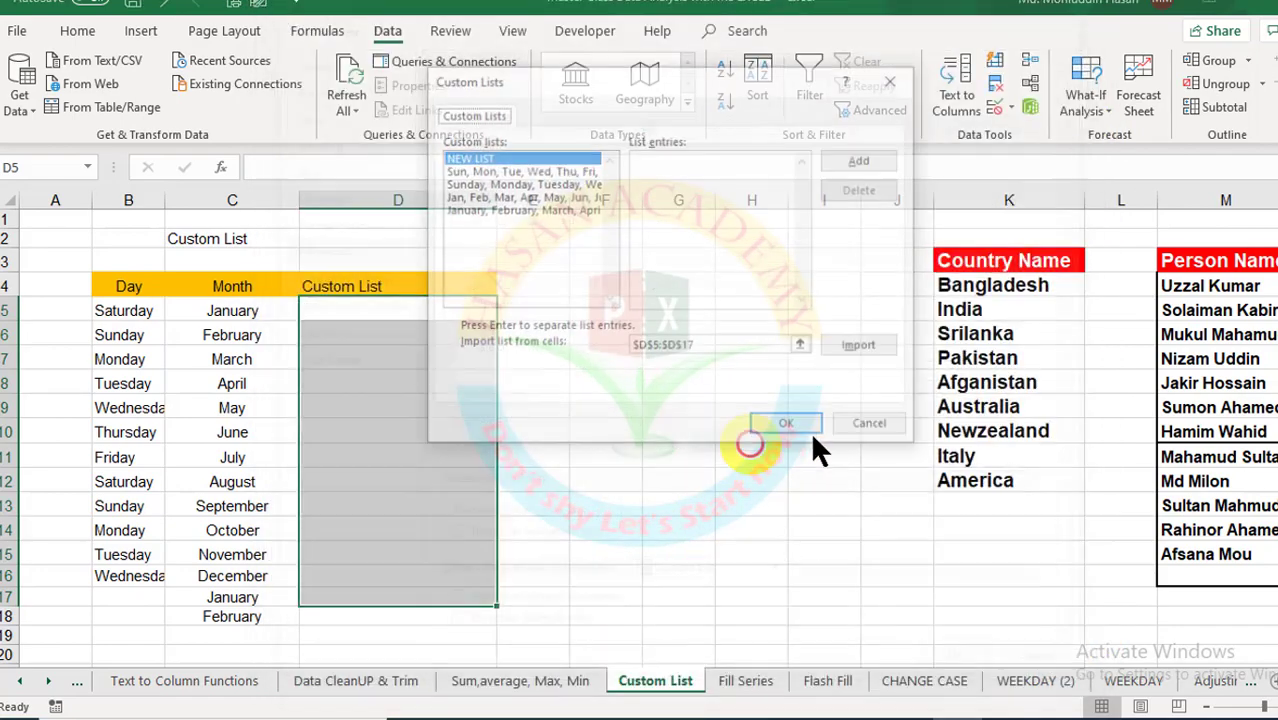
left_click_drag(664, 100, 441, 134)
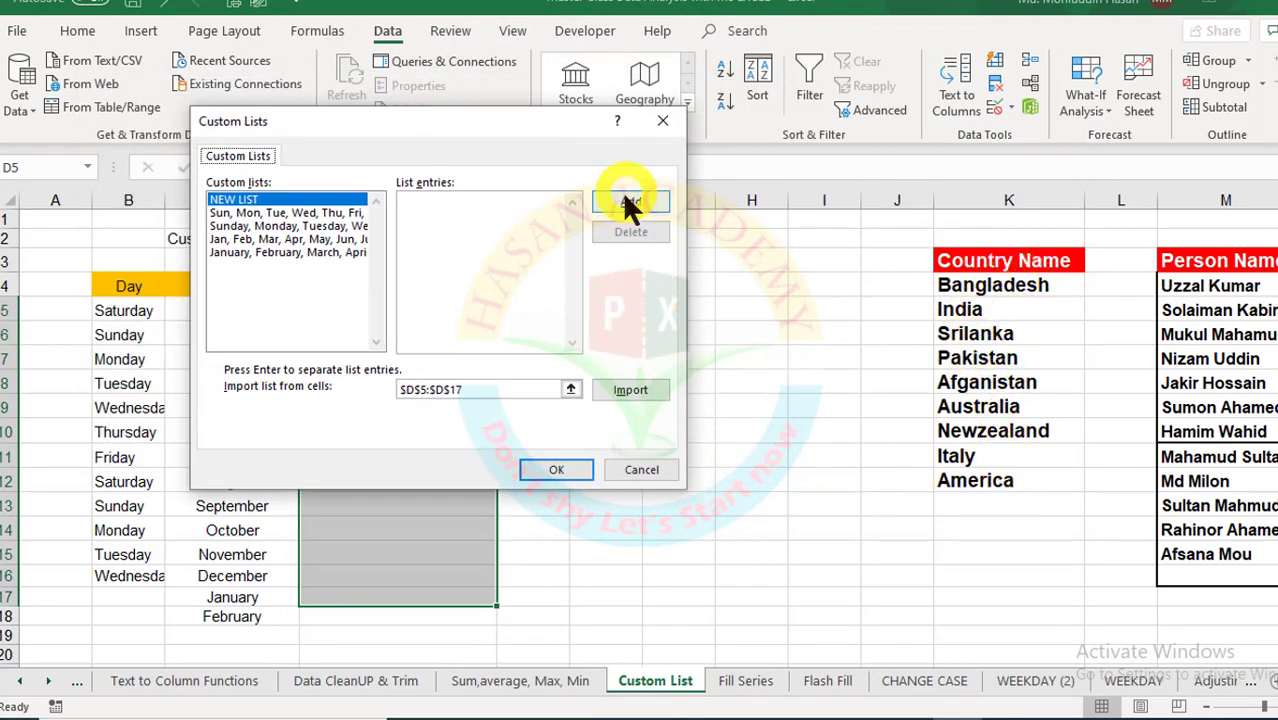
Step: Add a custom list: Bangladesh, India, Srilanka, Pakistan, Afganistan, Australia, Newzealand, Italy, America
left_click(262, 192)
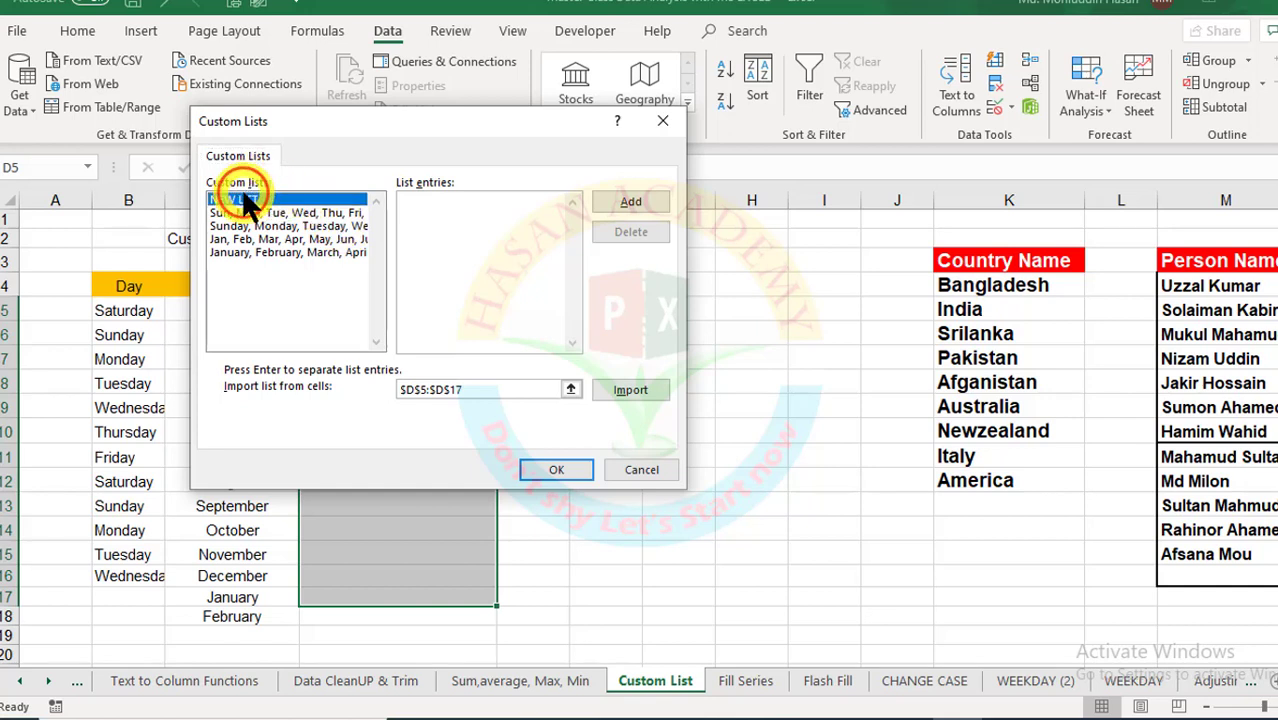
left_click(640, 203)
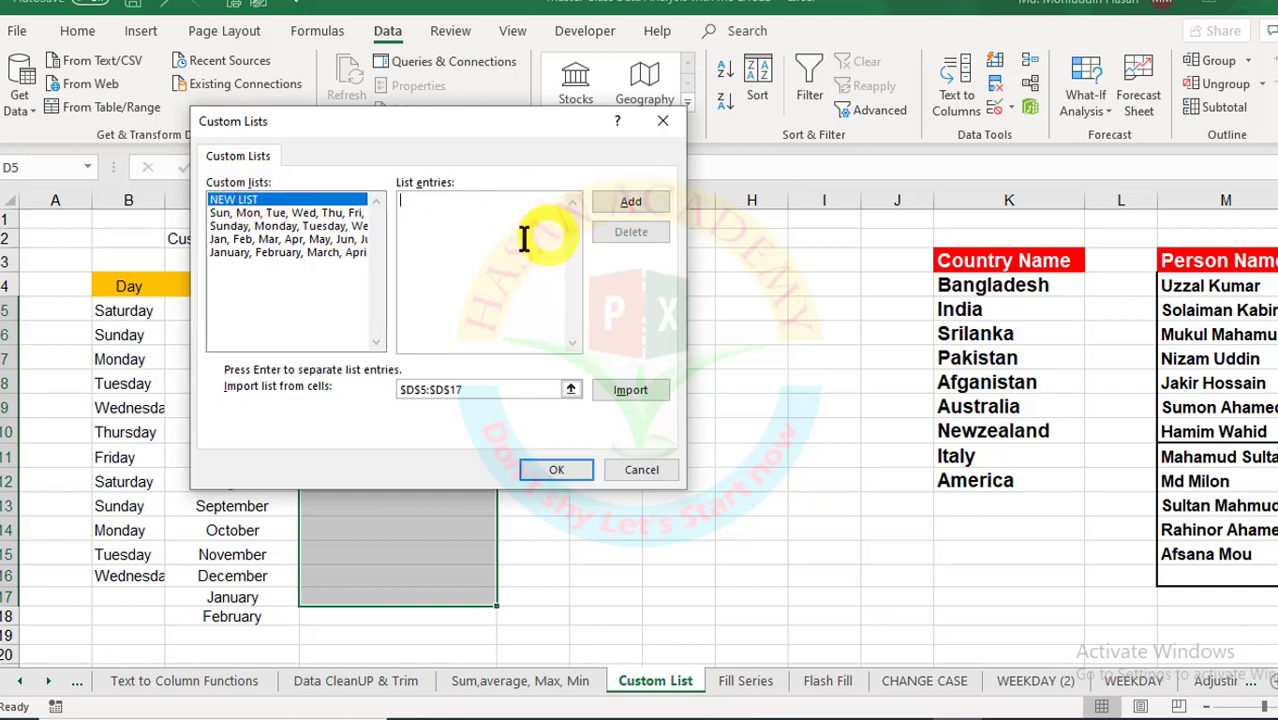
left_click(435, 213)
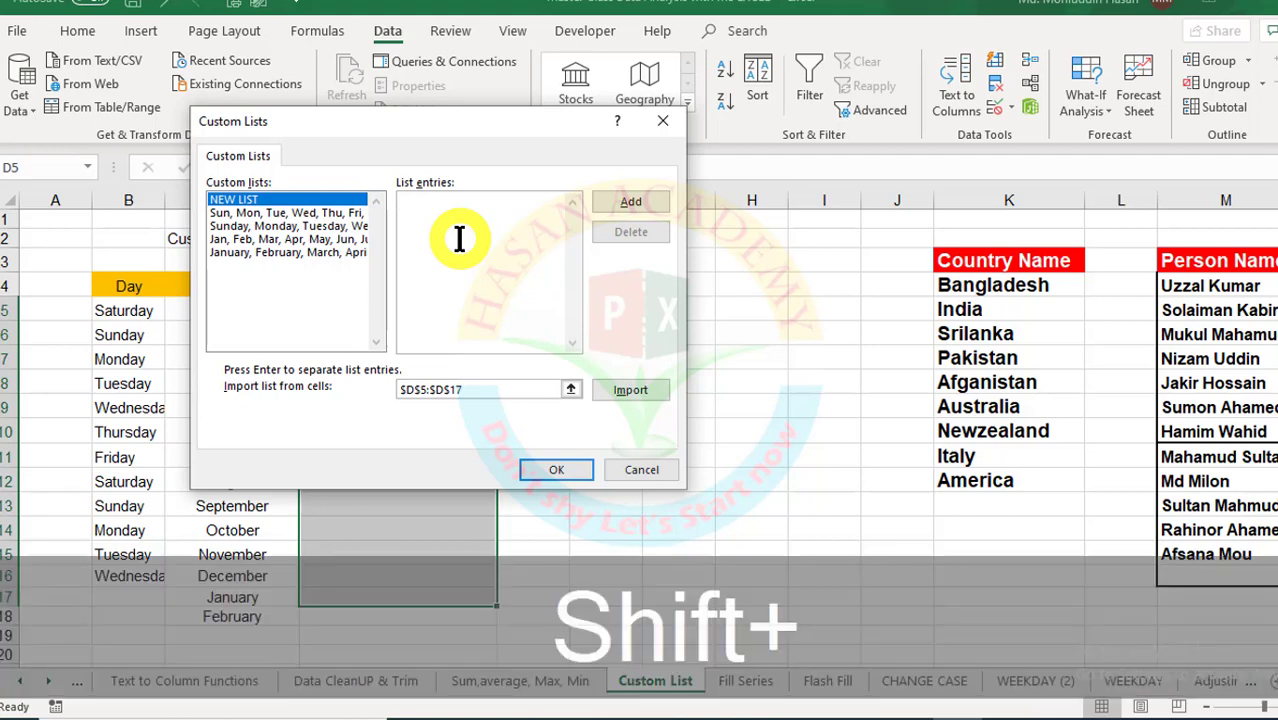
type("Ban")
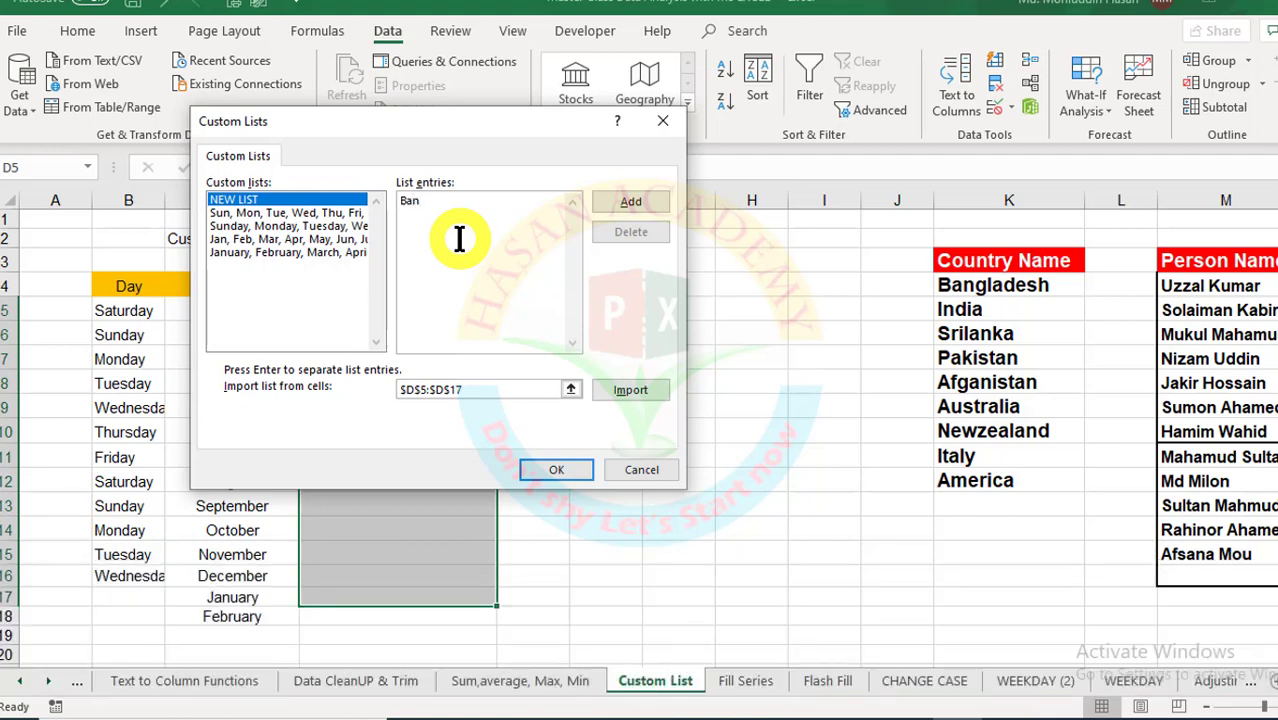
type("gladesh India Srilanka Pakistan Afganistan Australia Newzealand Italy America")
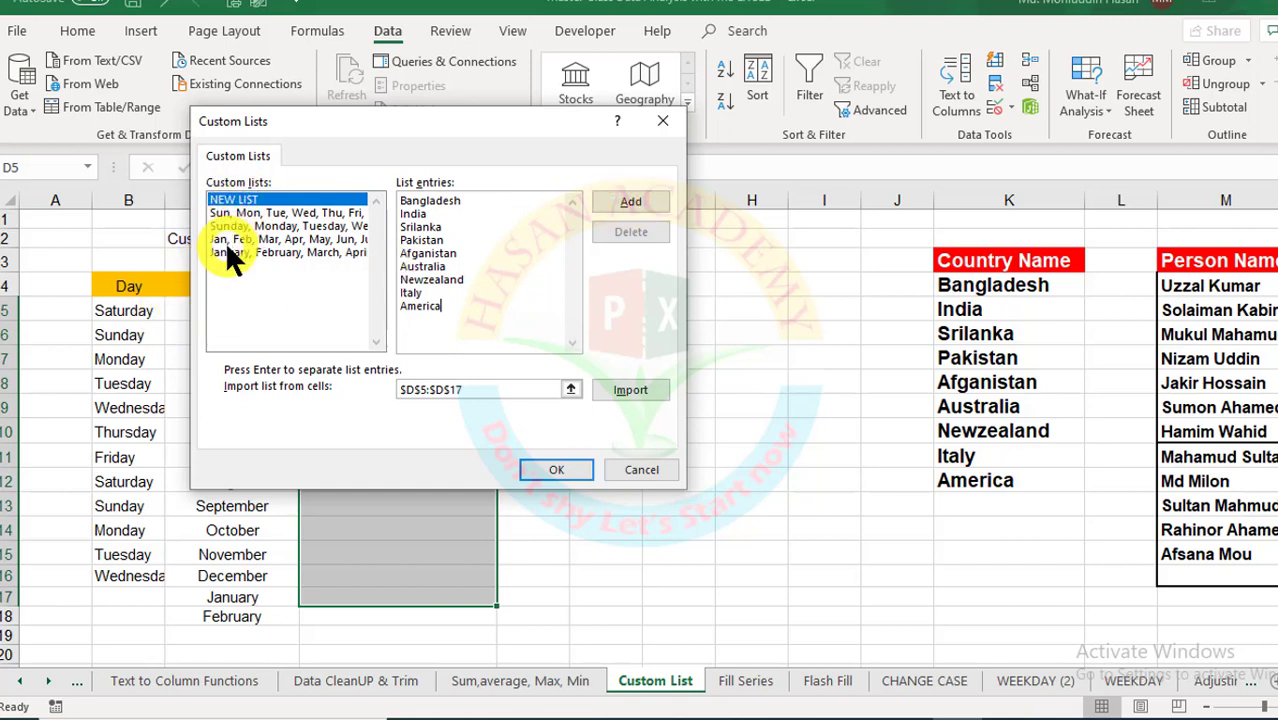
left_click(631, 201)
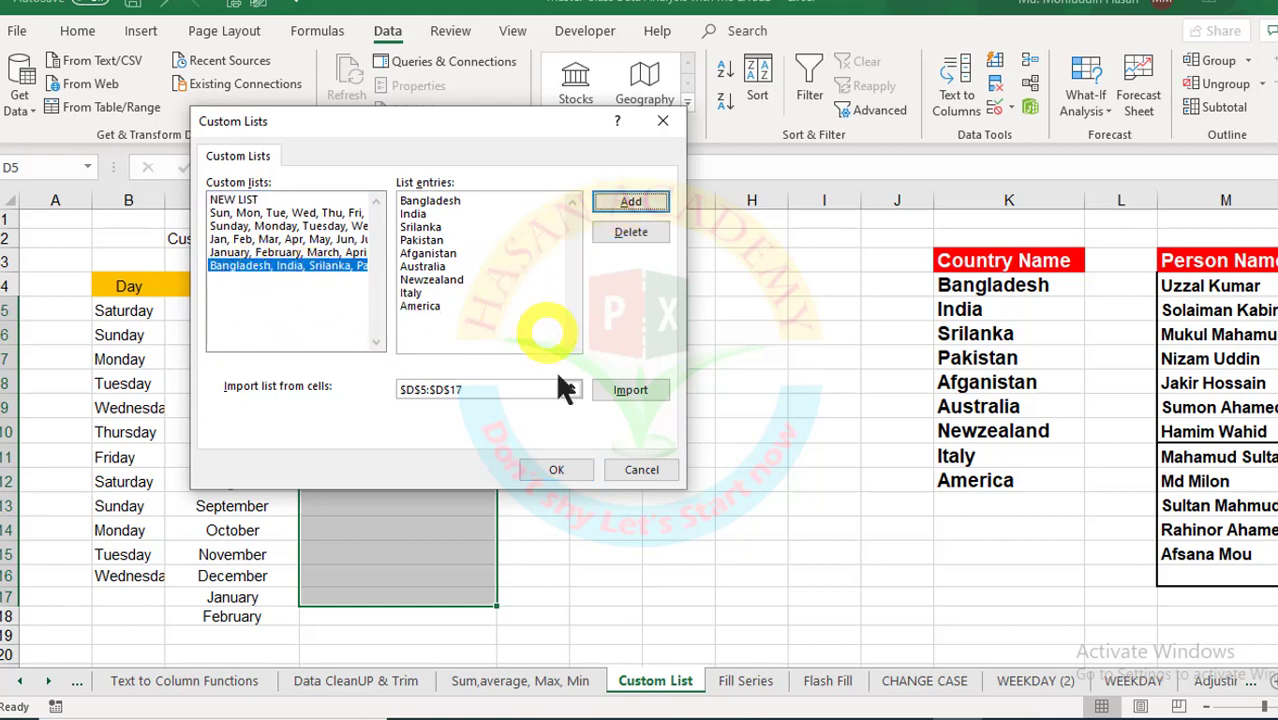
left_click(556, 469)
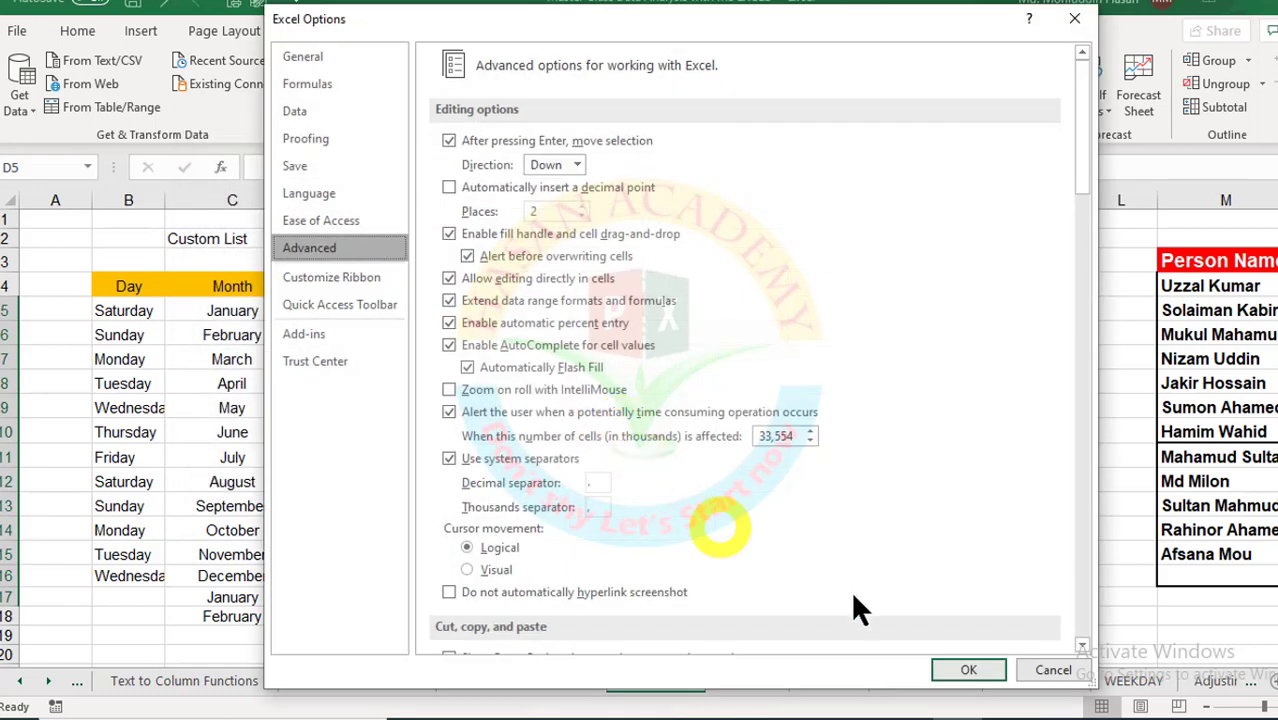
Step: Close Excel Options and enter Bangladesh in cell D5
left_click(967, 668)
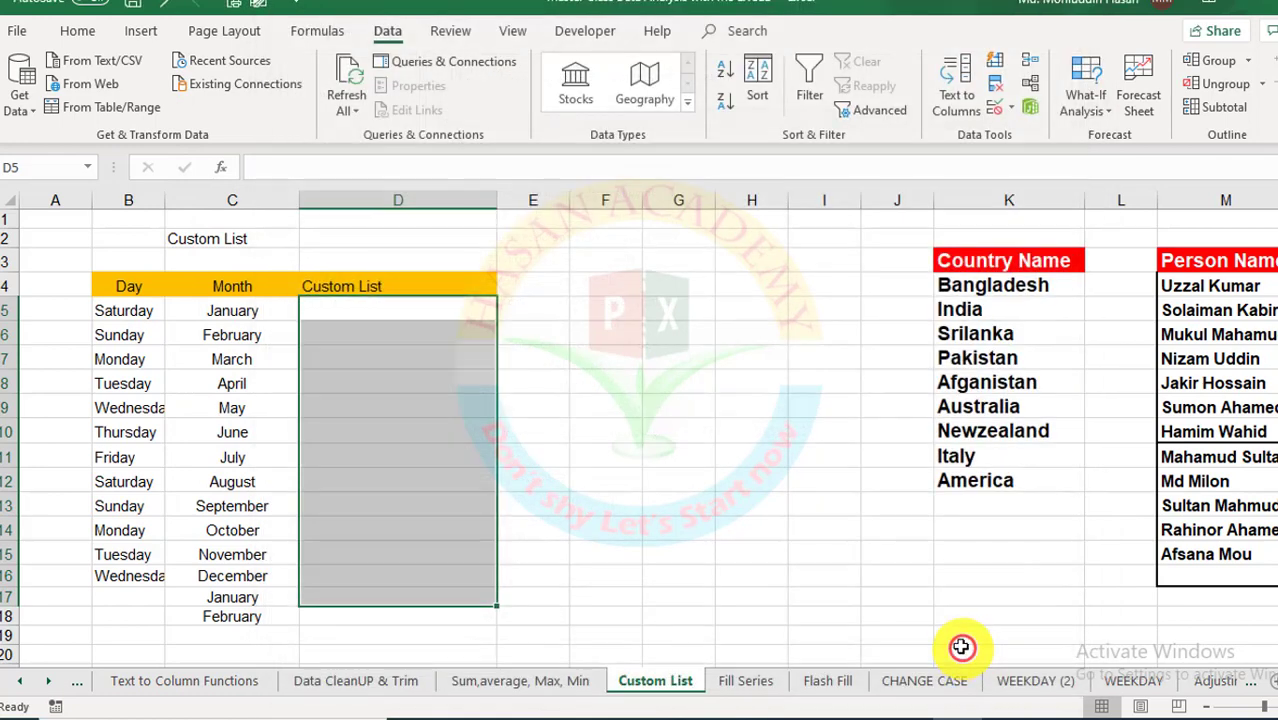
left_click(740, 505)
left_click(399, 314)
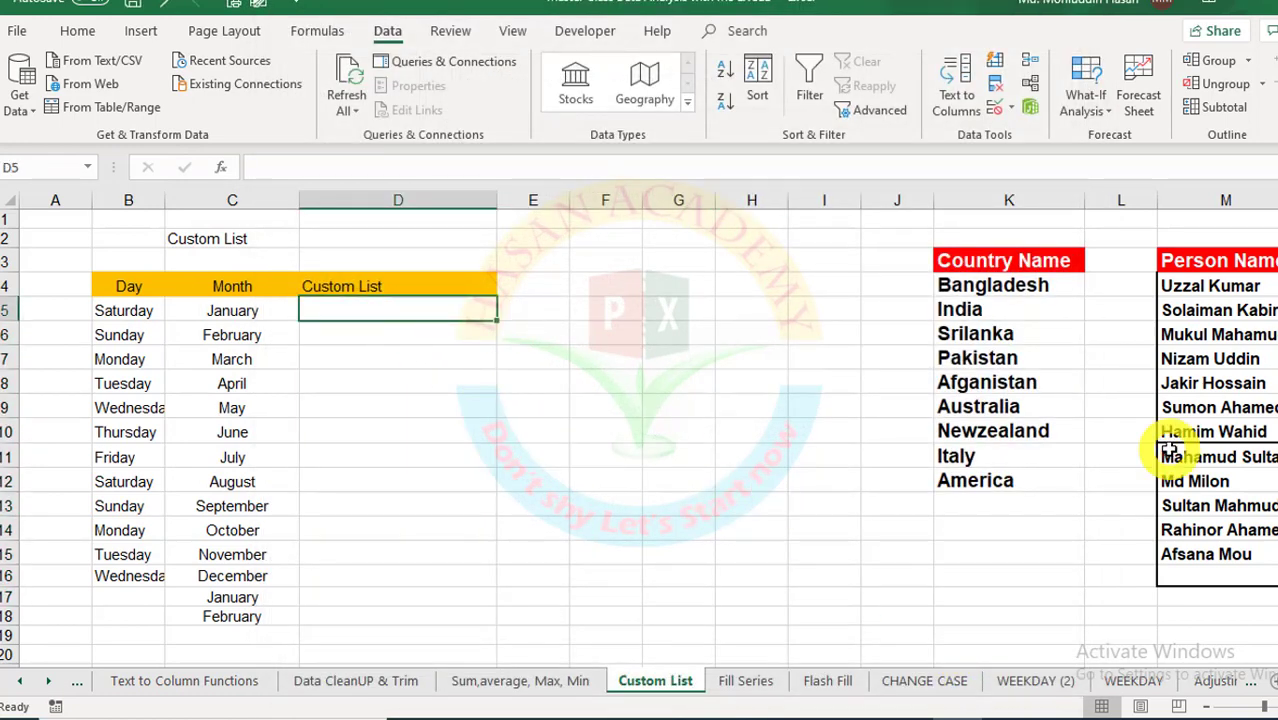
type("Bang")
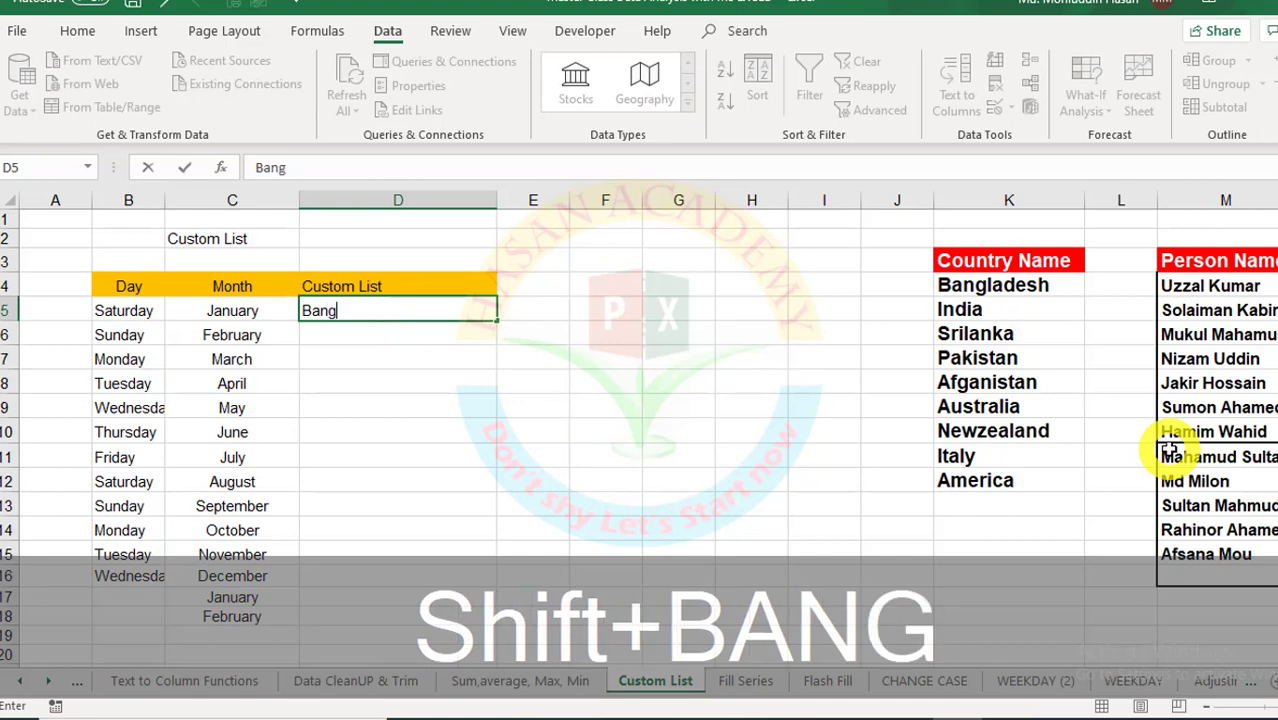
type("ladew")
key("Home")
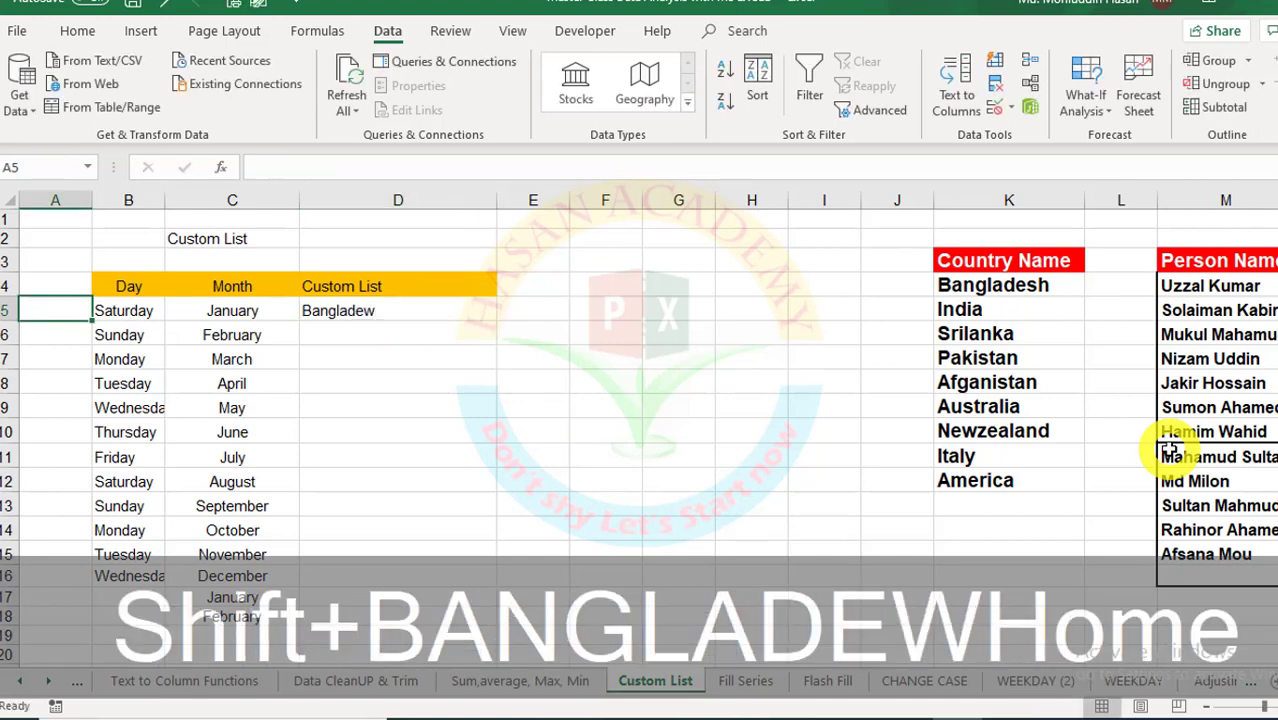
left_click(414, 309)
type("Ba")
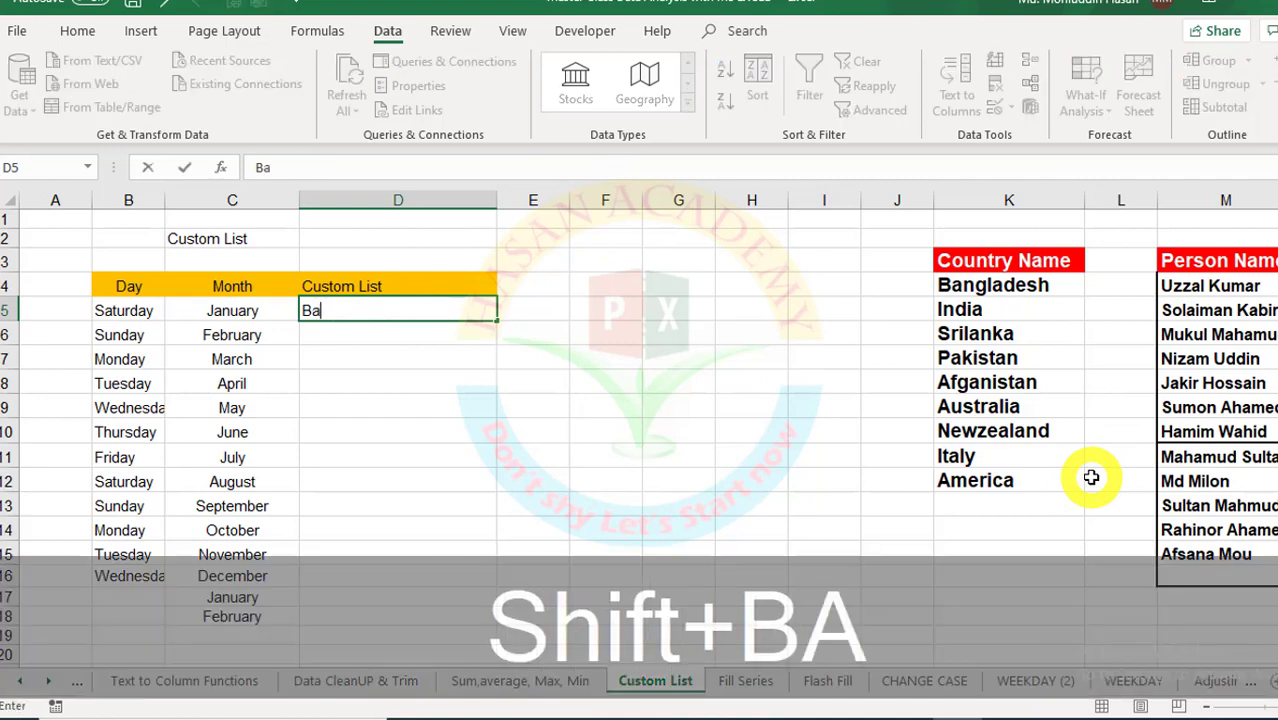
type("ngladeww")
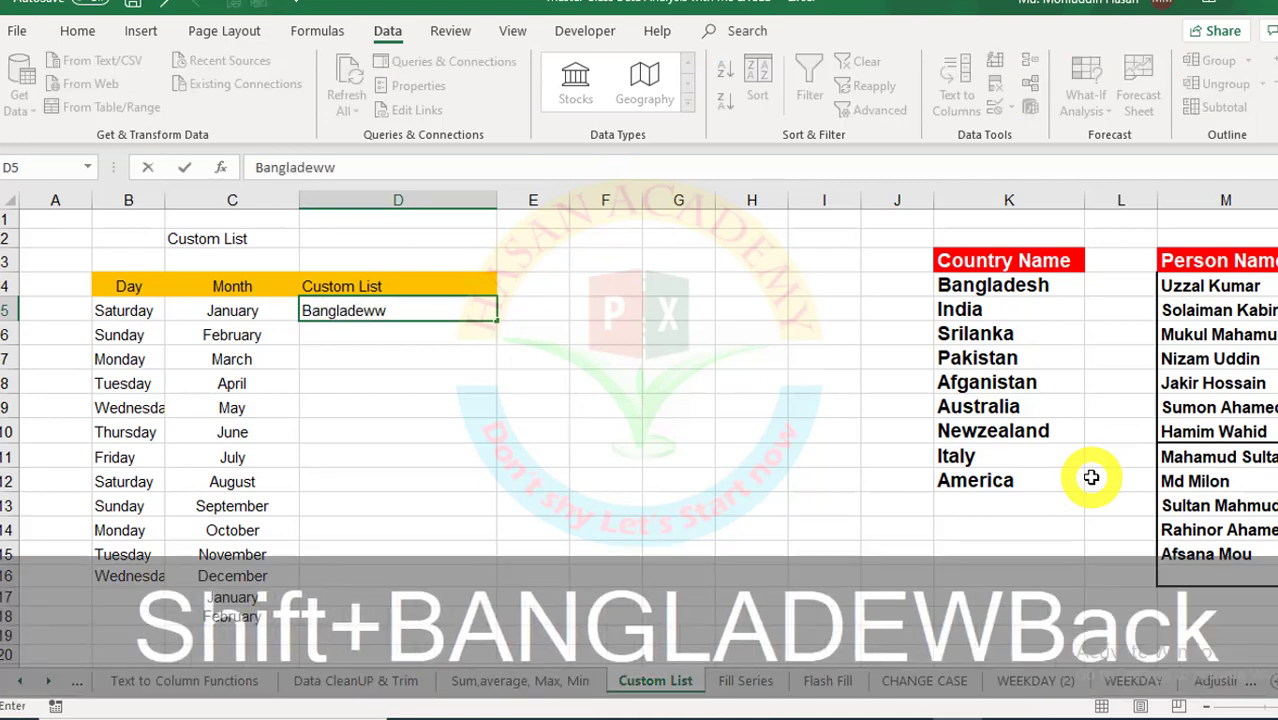
key("BackSpace")
key("BackSpace")
type("sh")
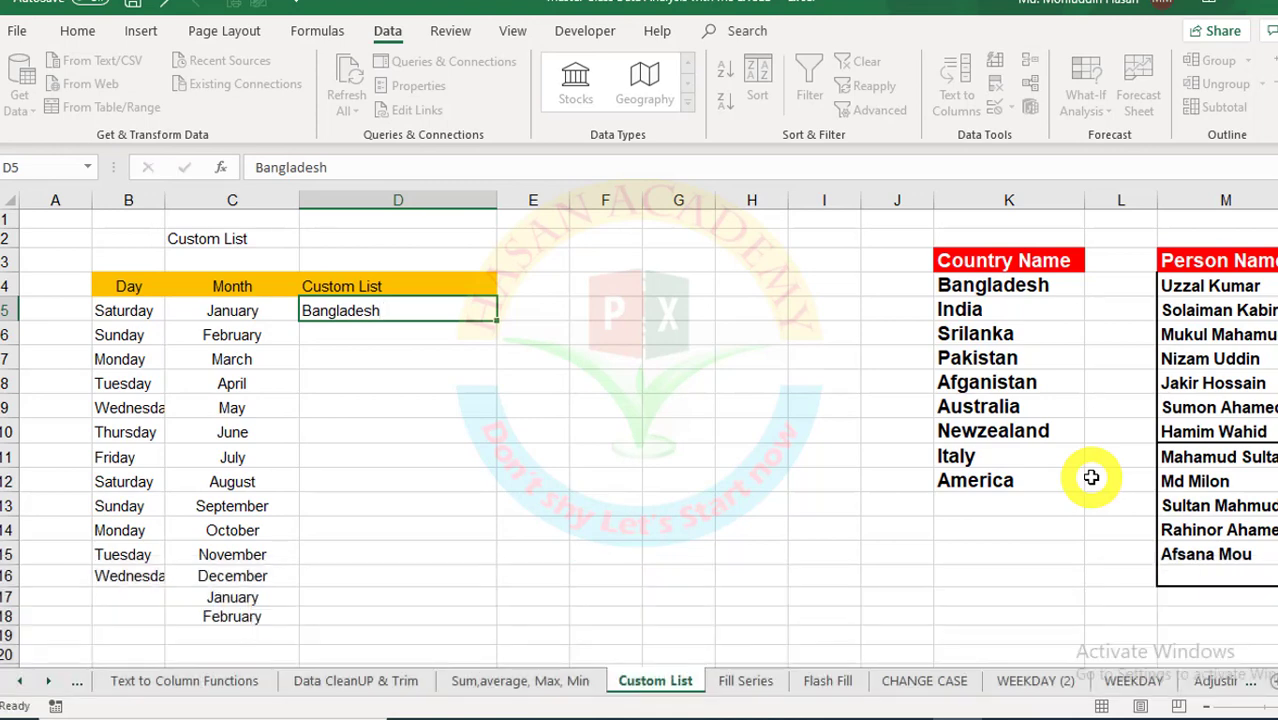
key("Return")
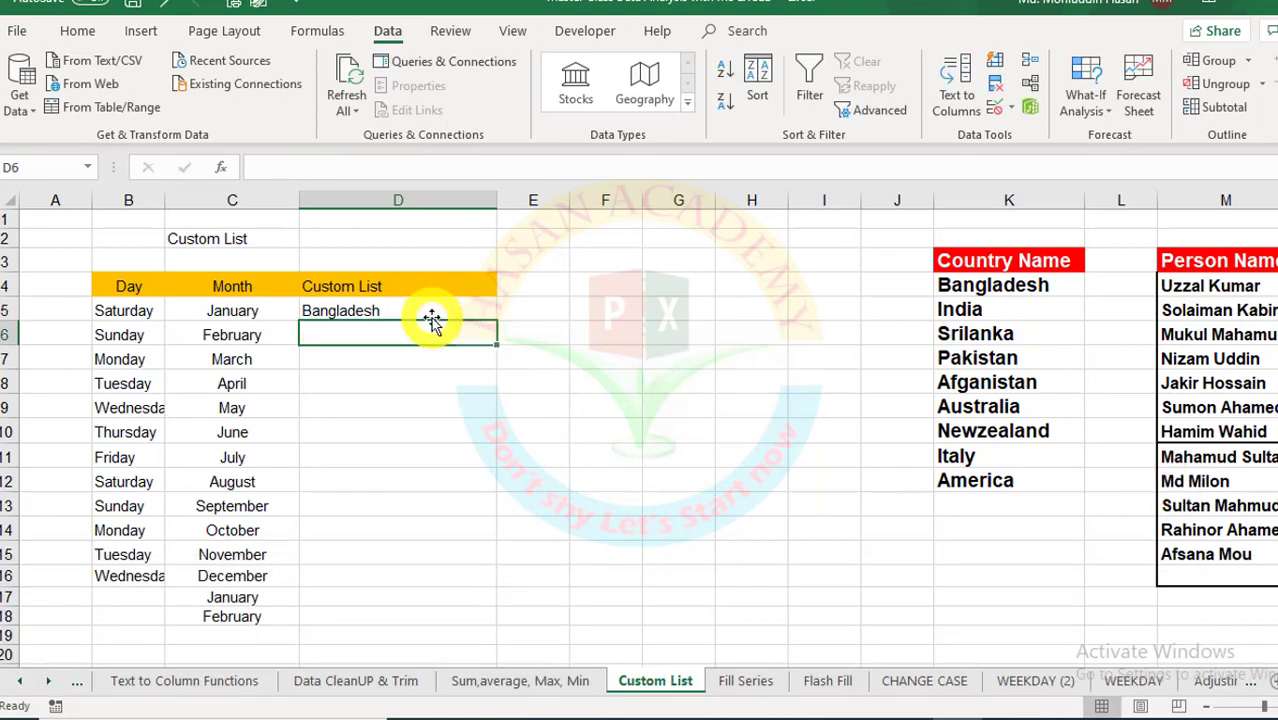
Step: Fill the country series from Bangladesh in D5 down to D17, then clear D5:D17 again
left_click(431, 314)
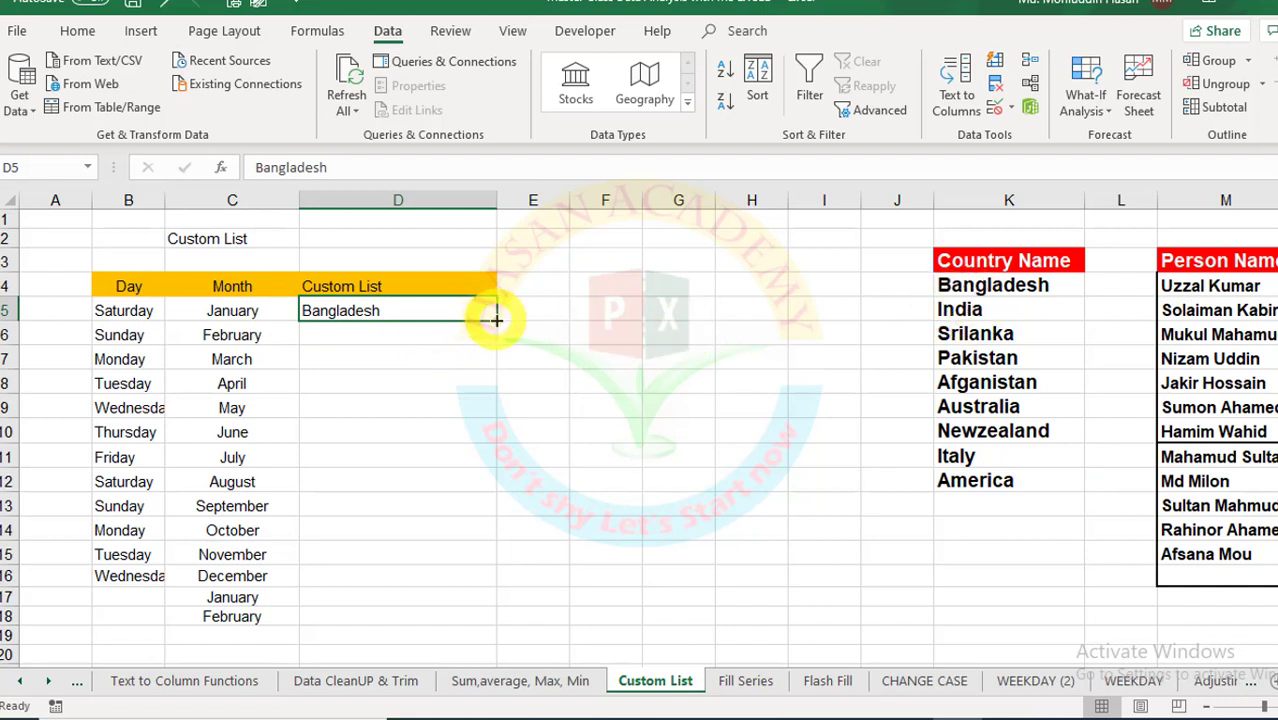
left_click_drag(496, 318, 502, 610)
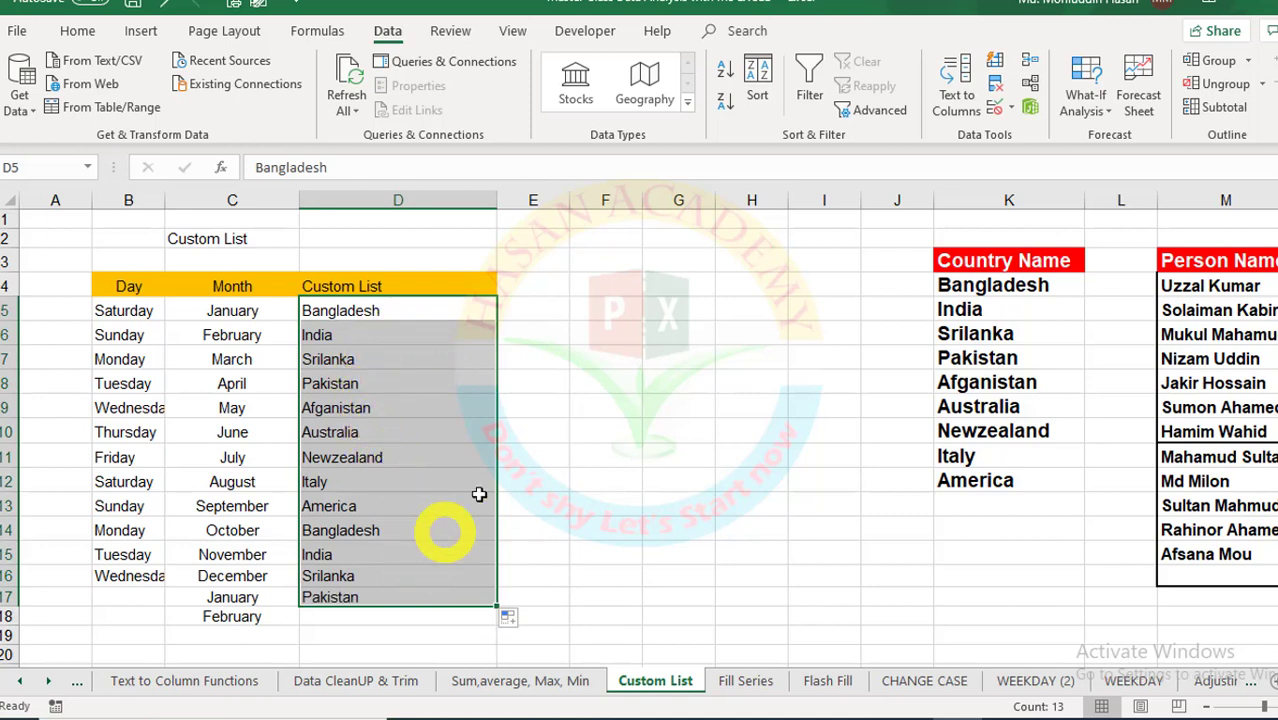
left_click(574, 450)
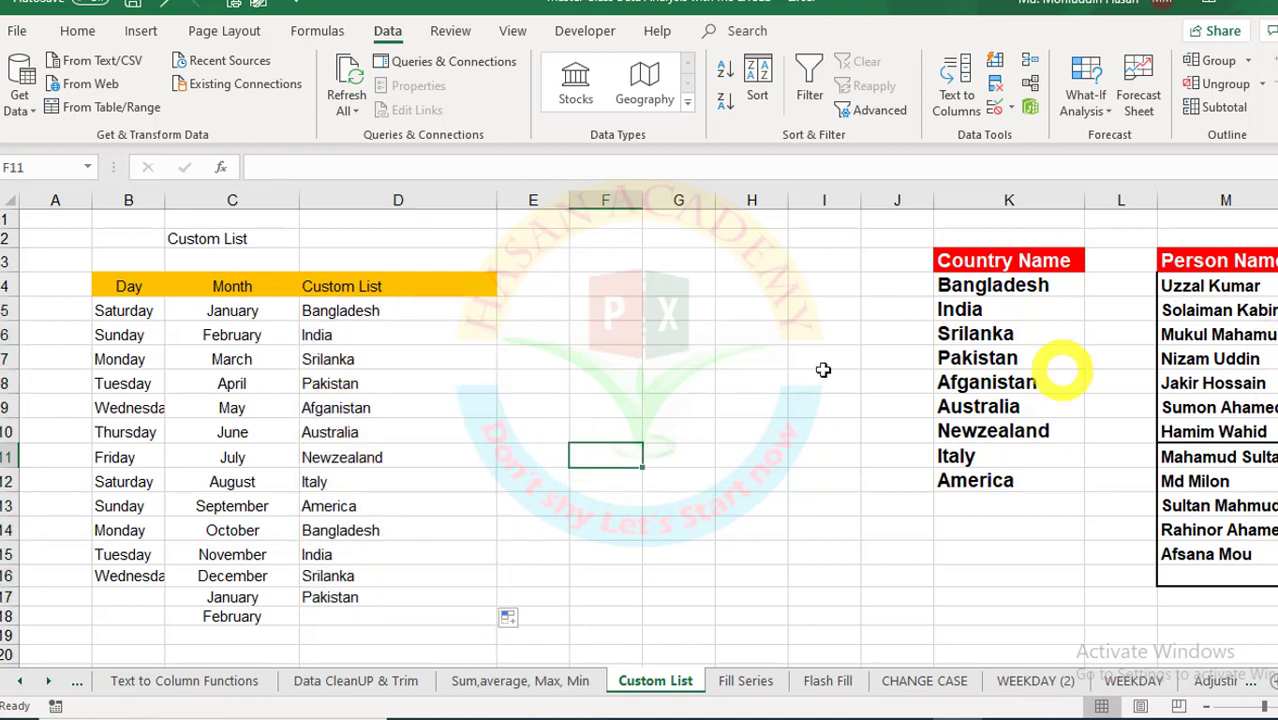
left_click_drag(365, 310, 400, 586)
key("Delete")
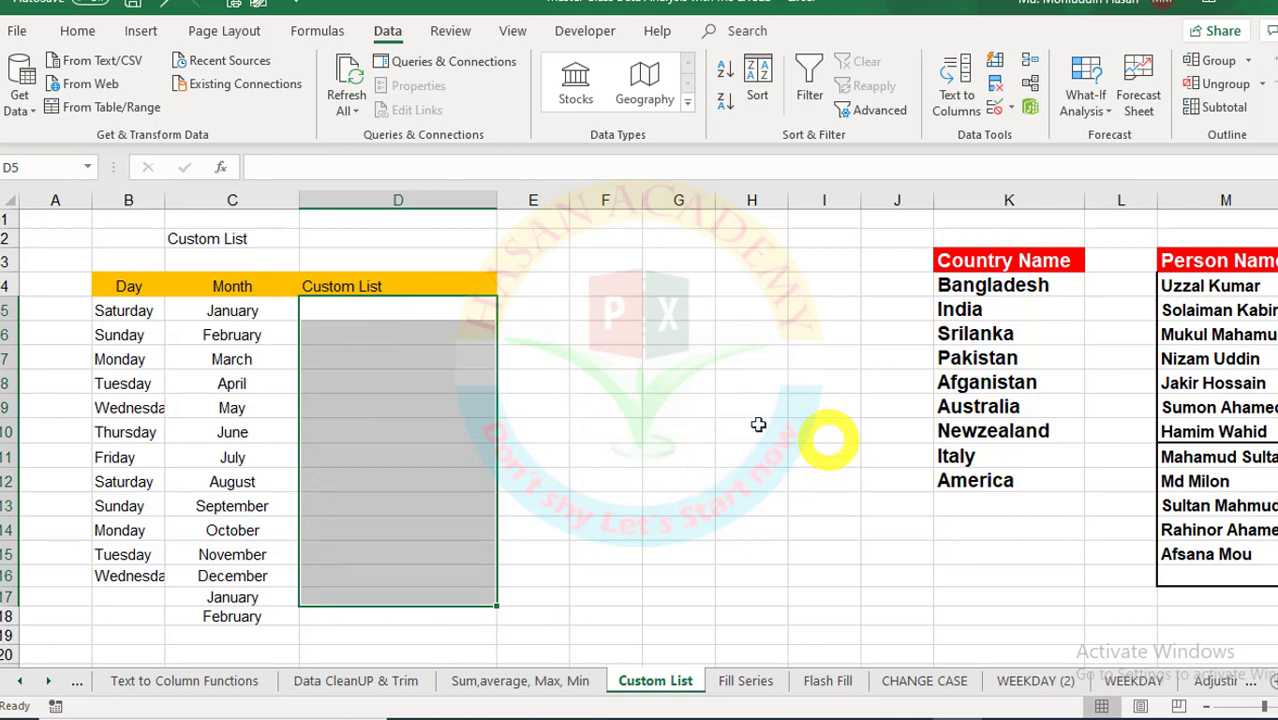
left_click(699, 411)
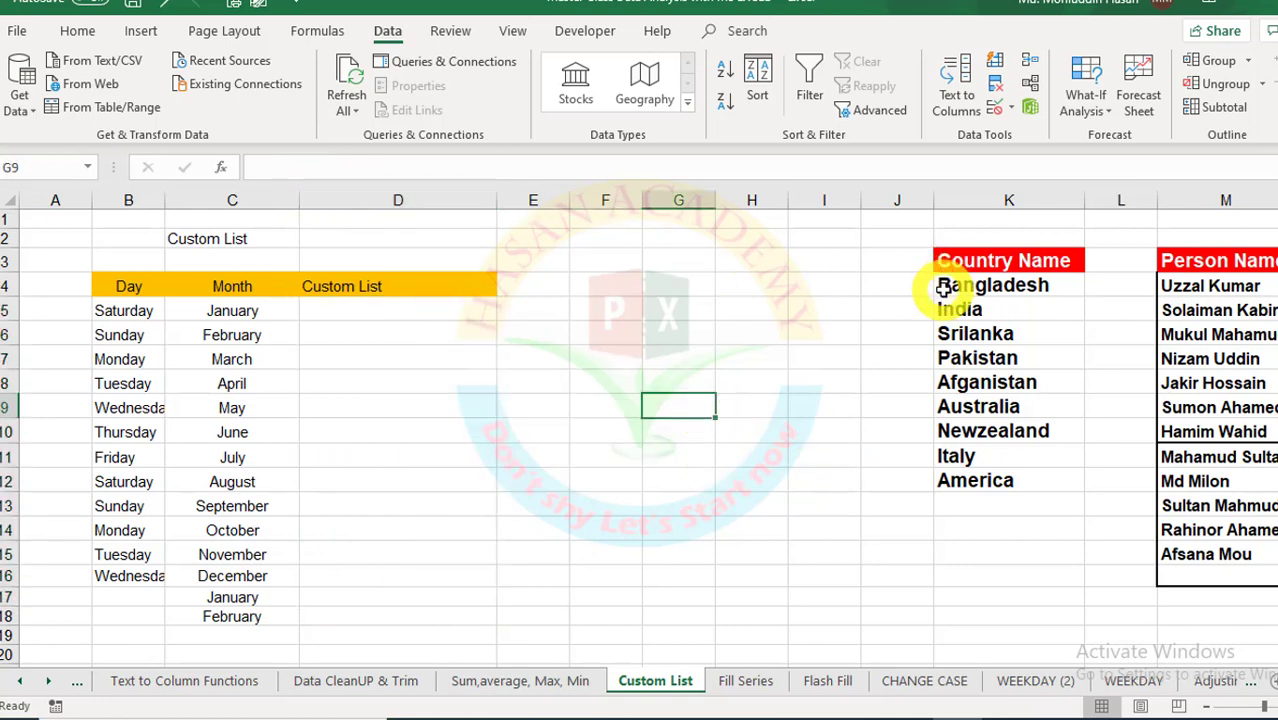
Step: Go to the workbook's File Info page and bring up Excel Options
left_click(17, 30)
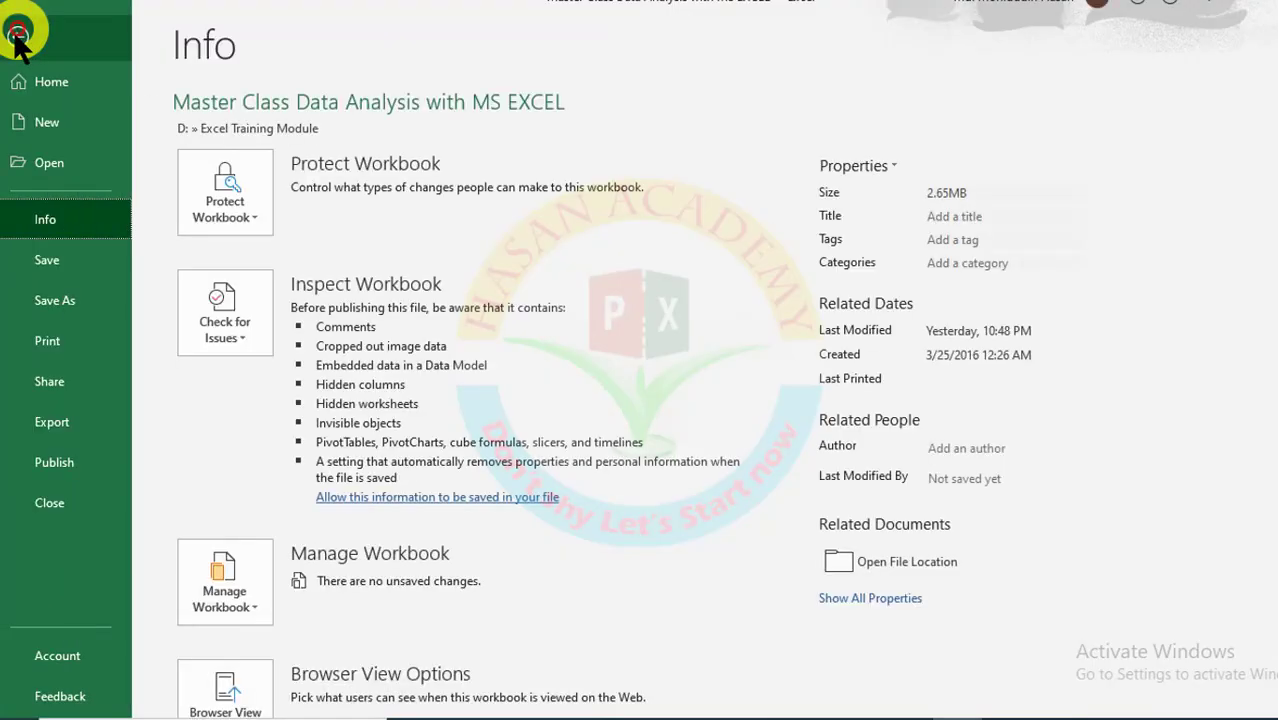
scroll(150, 600, "down", 1)
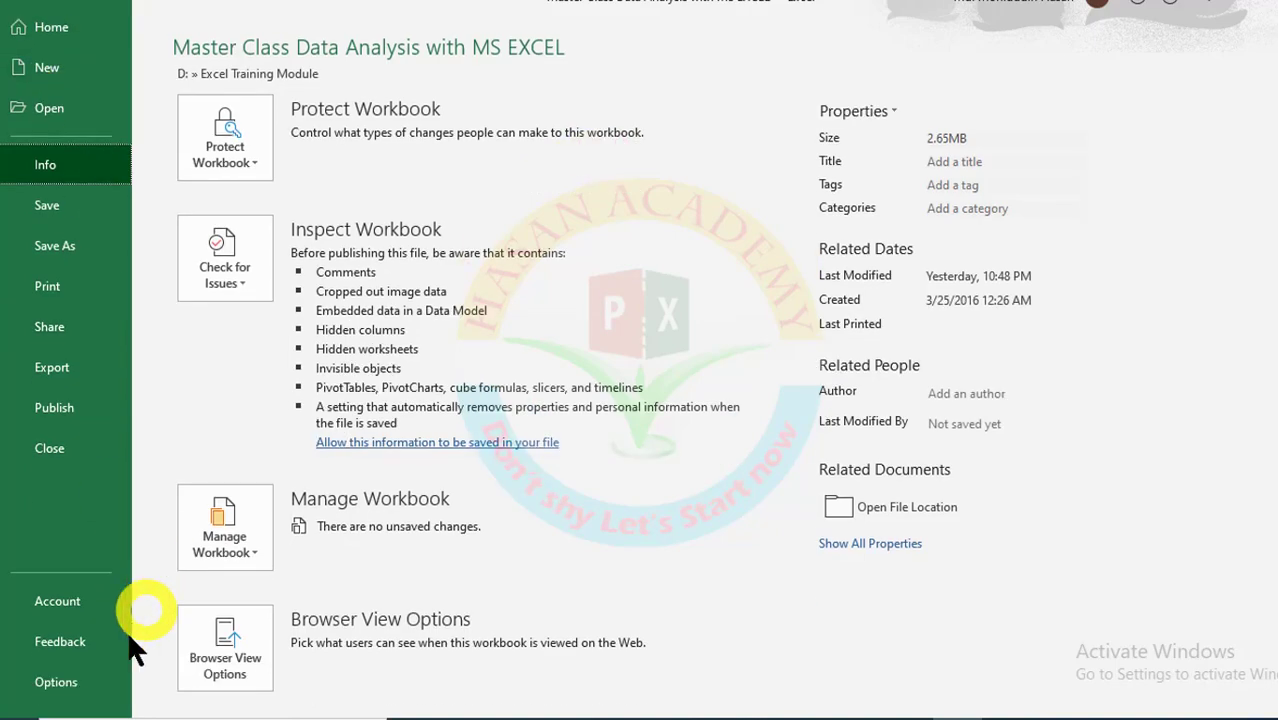
left_click(95, 682)
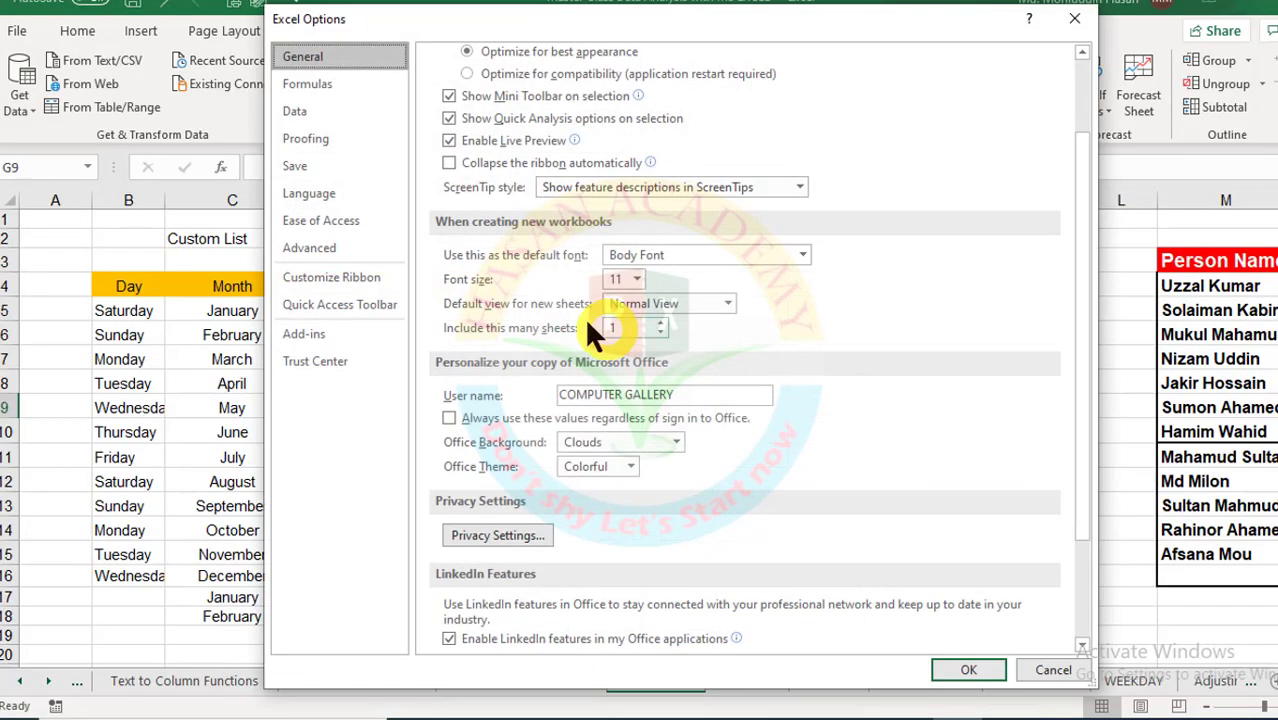
Step: Open Edit Custom Lists from the General section of the Advanced options
left_click(310, 246)
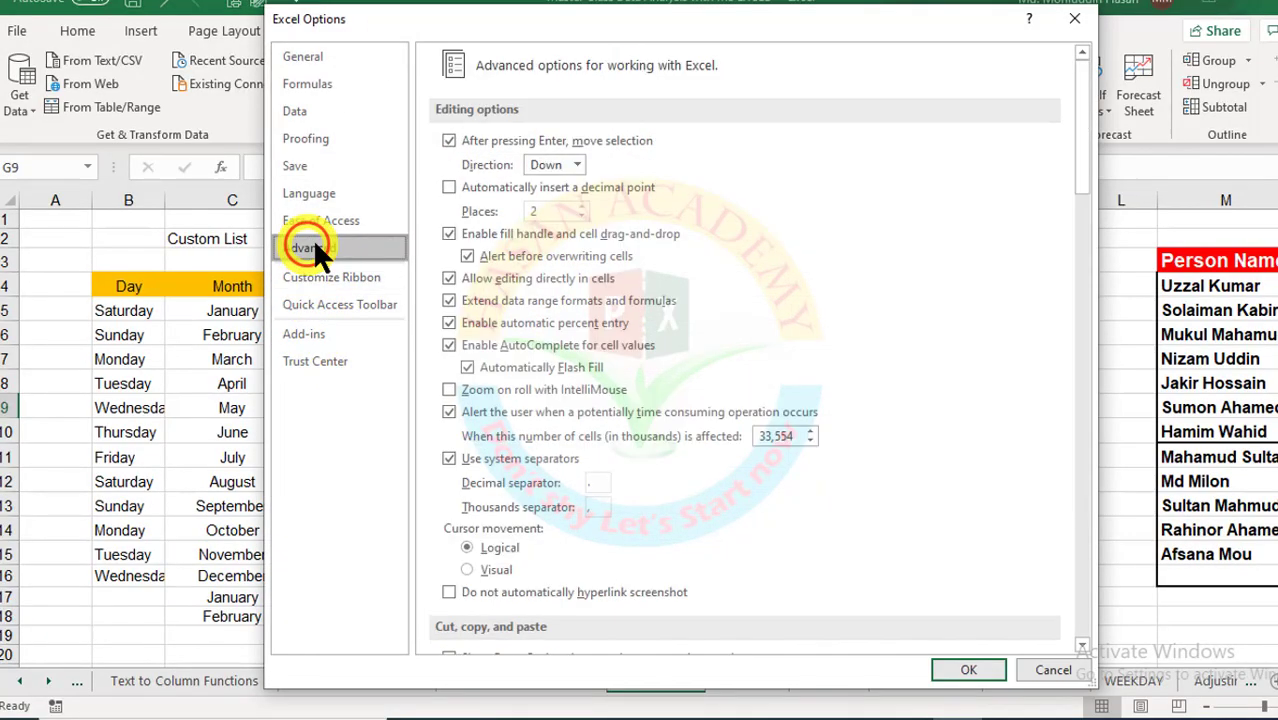
scroll(952, 488, "down", 15)
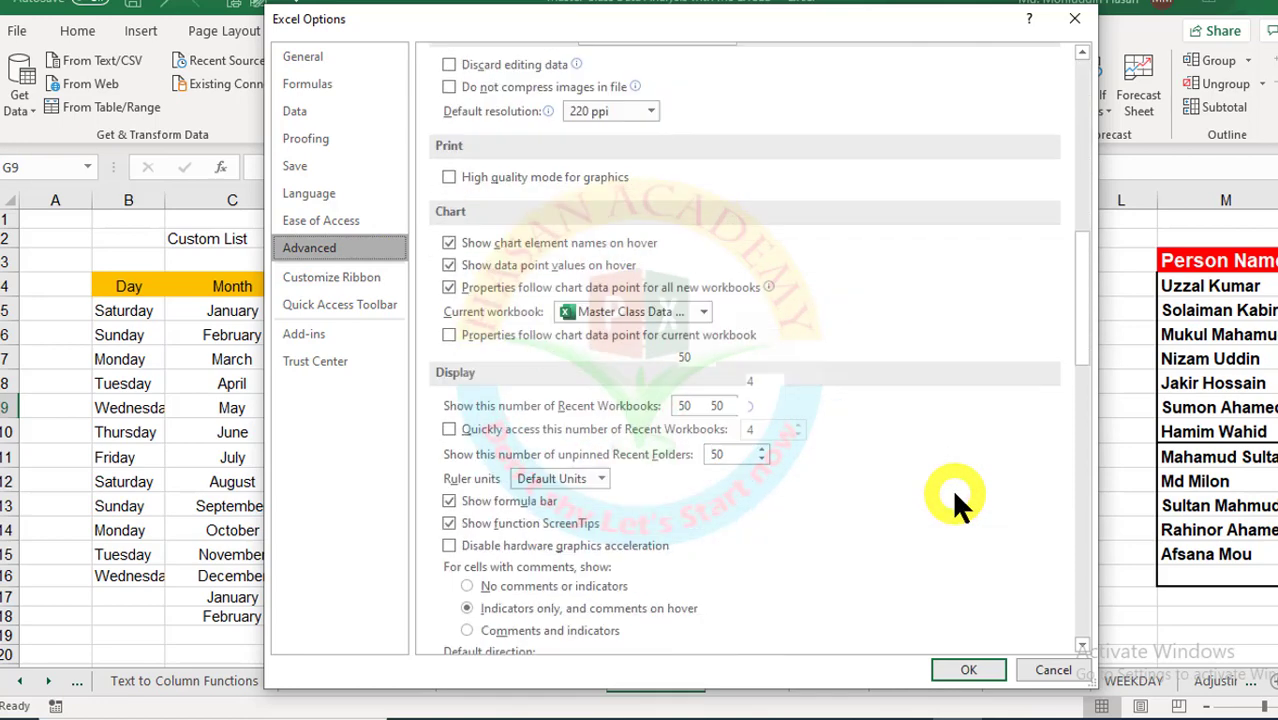
scroll(952, 488, "down", 4)
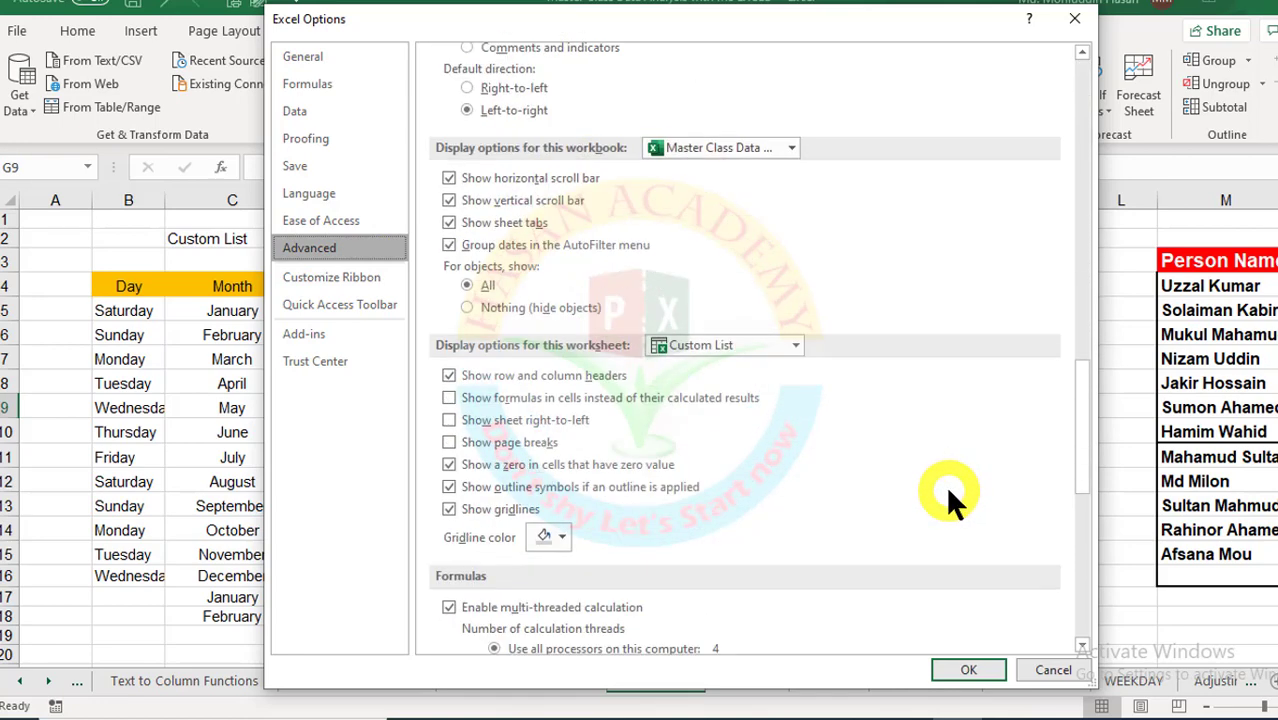
scroll(950, 500, "down", 3)
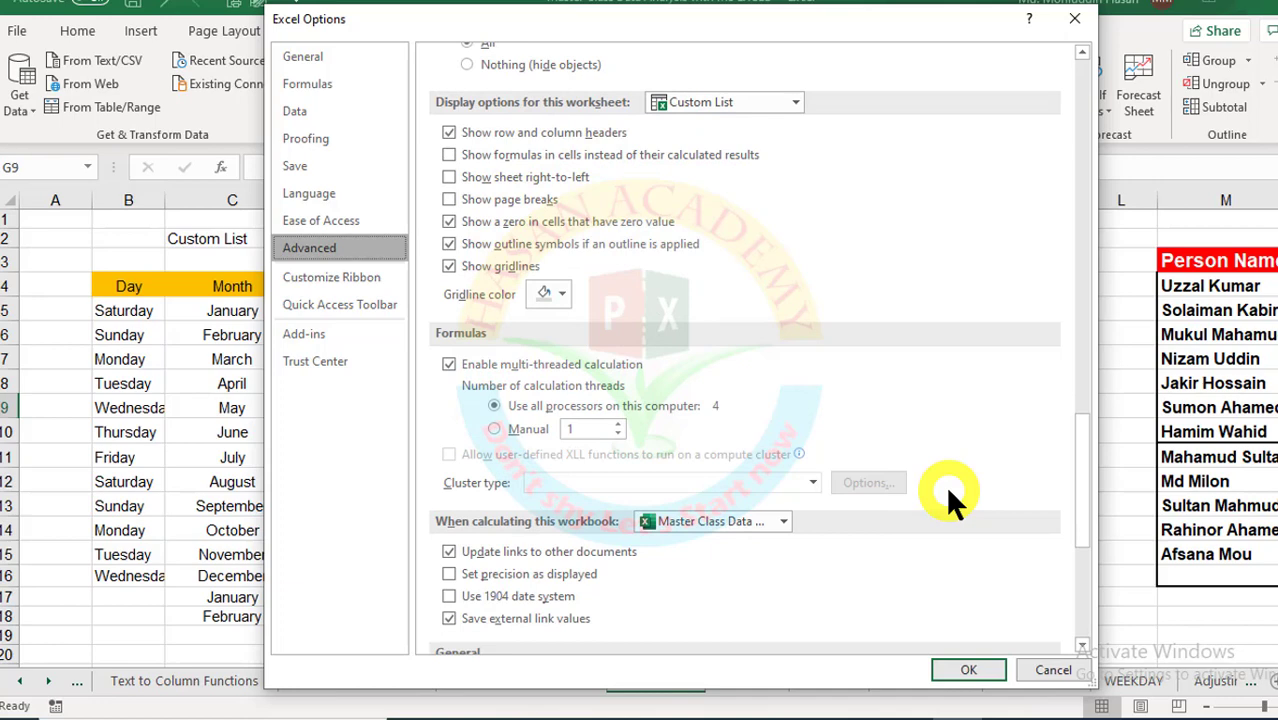
scroll(952, 498, "down", 4)
left_click(776, 447)
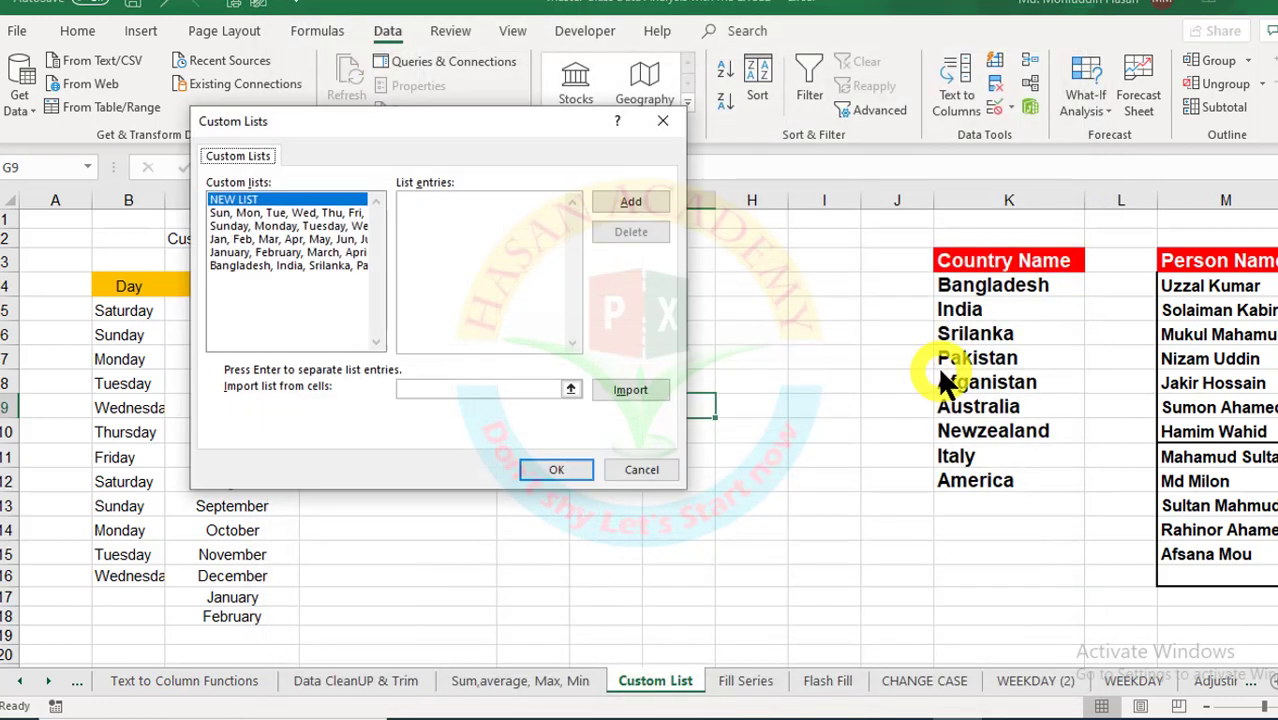
Step: Permanently delete the existing Bangladesh, India, Srilanka country custom list
left_click(265, 266)
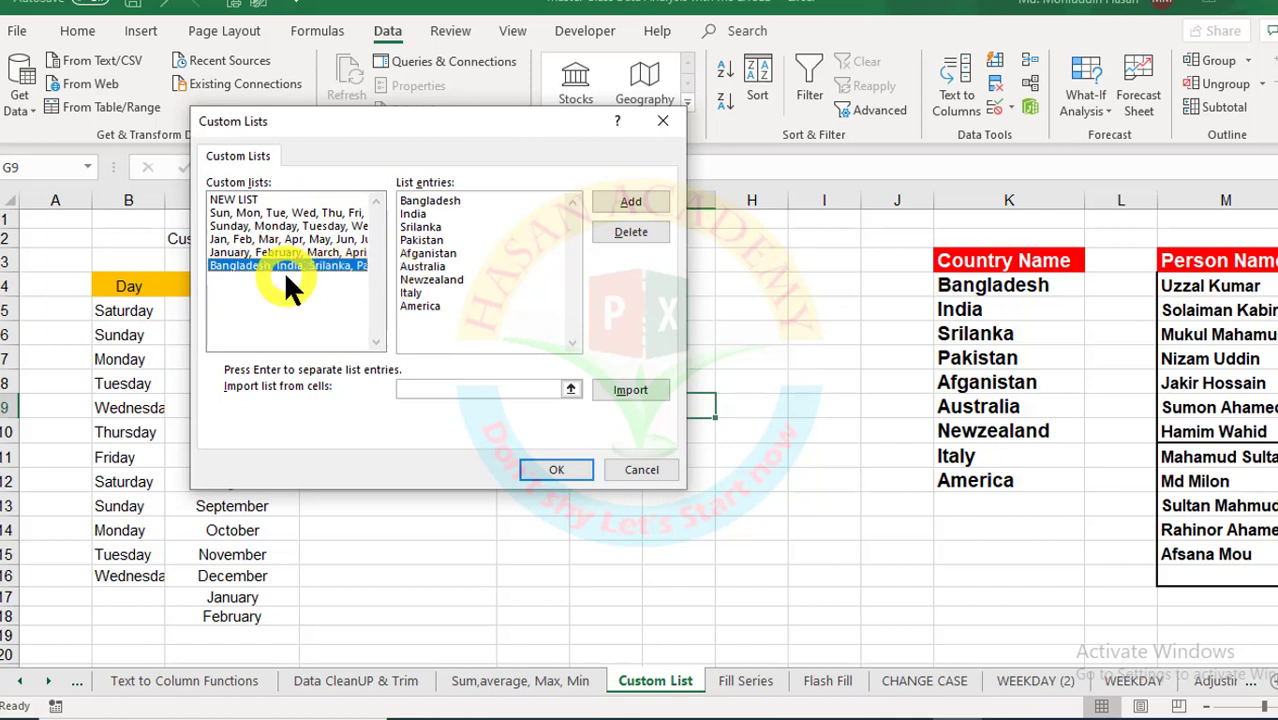
left_click(640, 236)
left_click(645, 417)
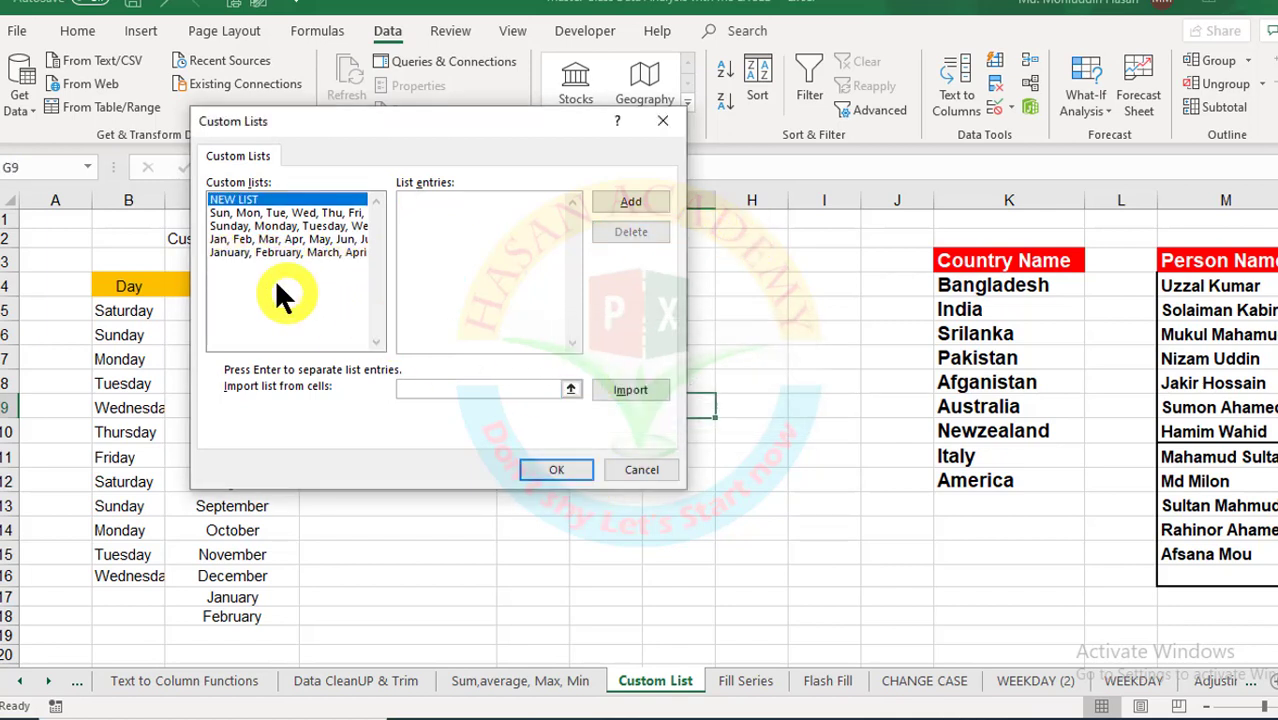
Step: Import the country names from $K$4:$K$12 as a new custom list and confirm with OK
left_click(478, 288)
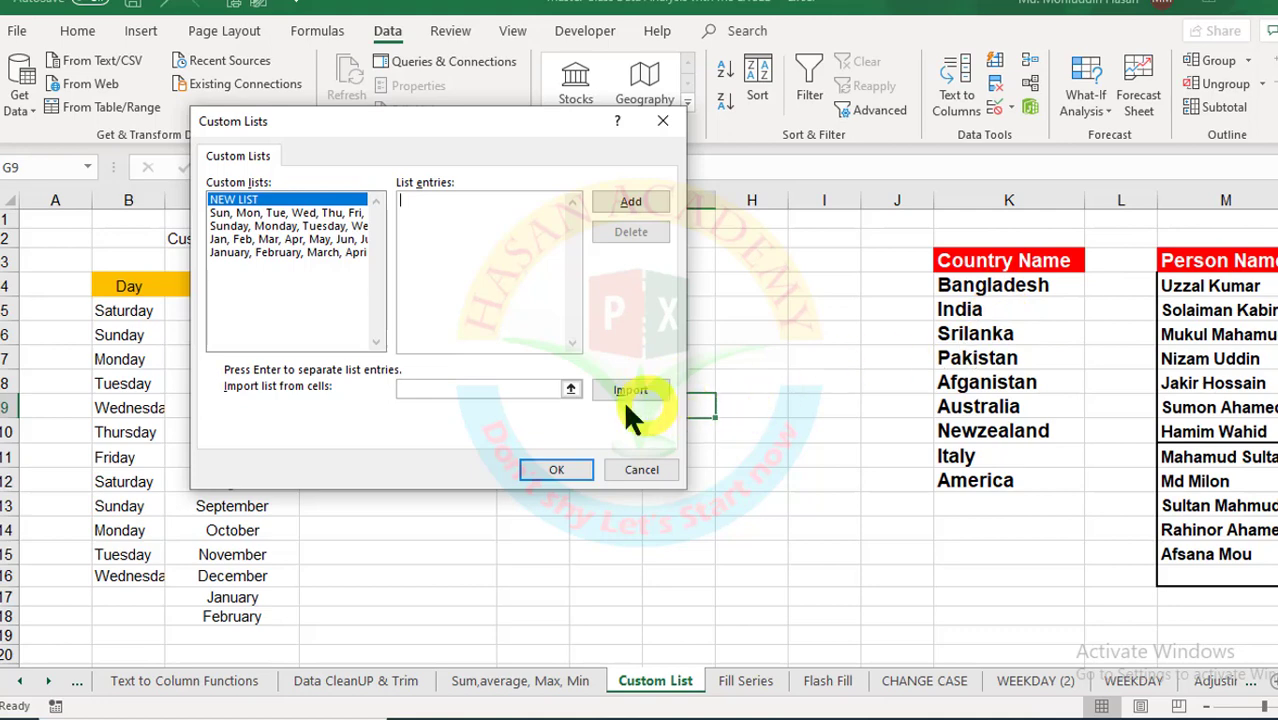
left_click(570, 390)
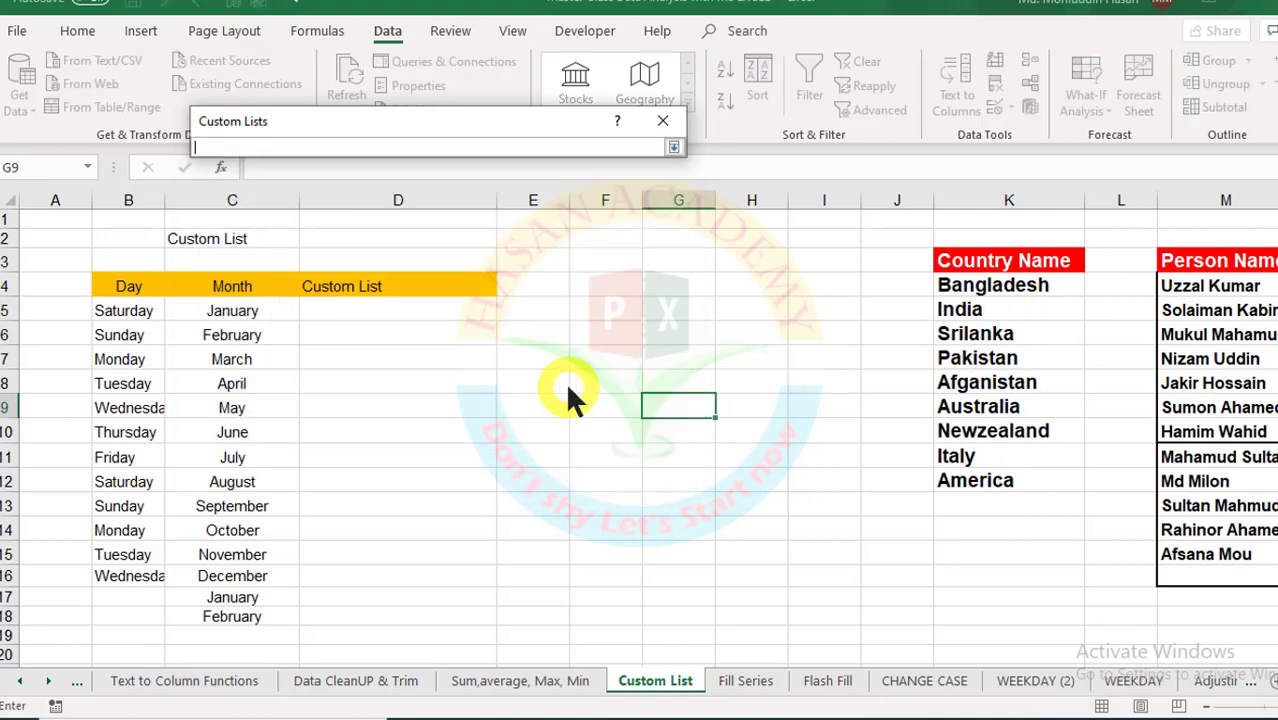
left_click_drag(1004, 285, 976, 482)
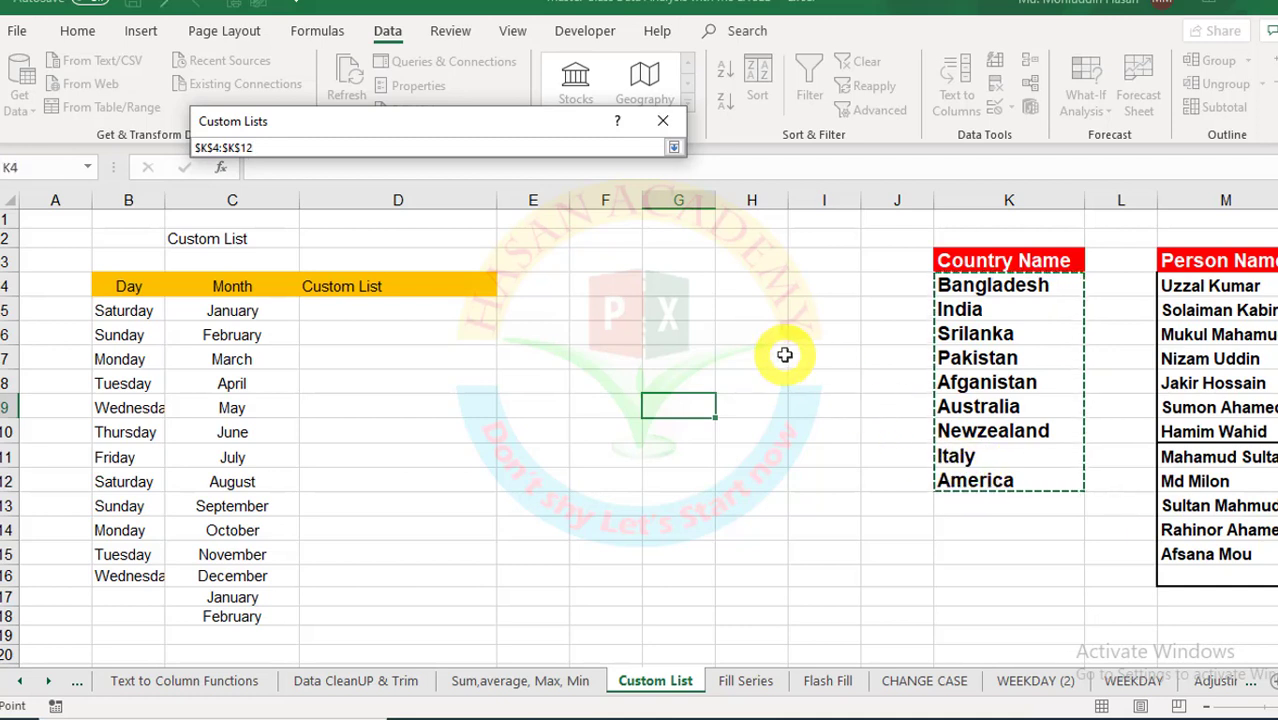
key("Return")
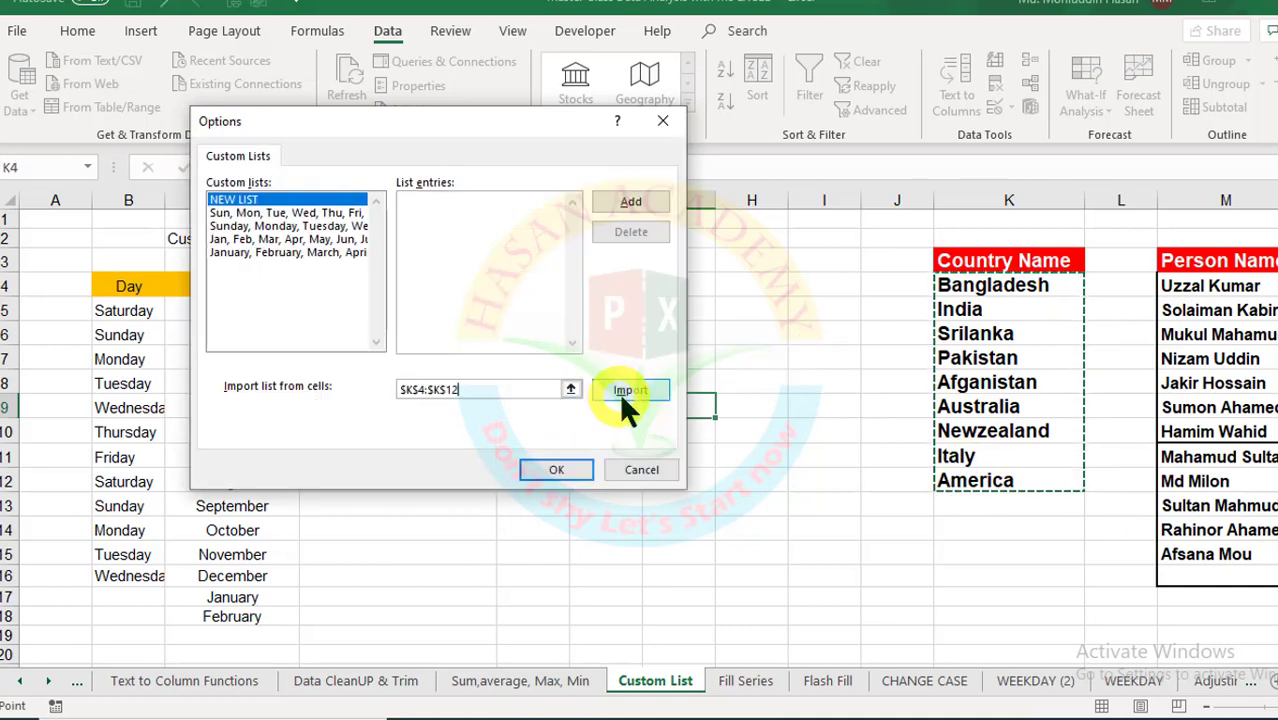
left_click(626, 390)
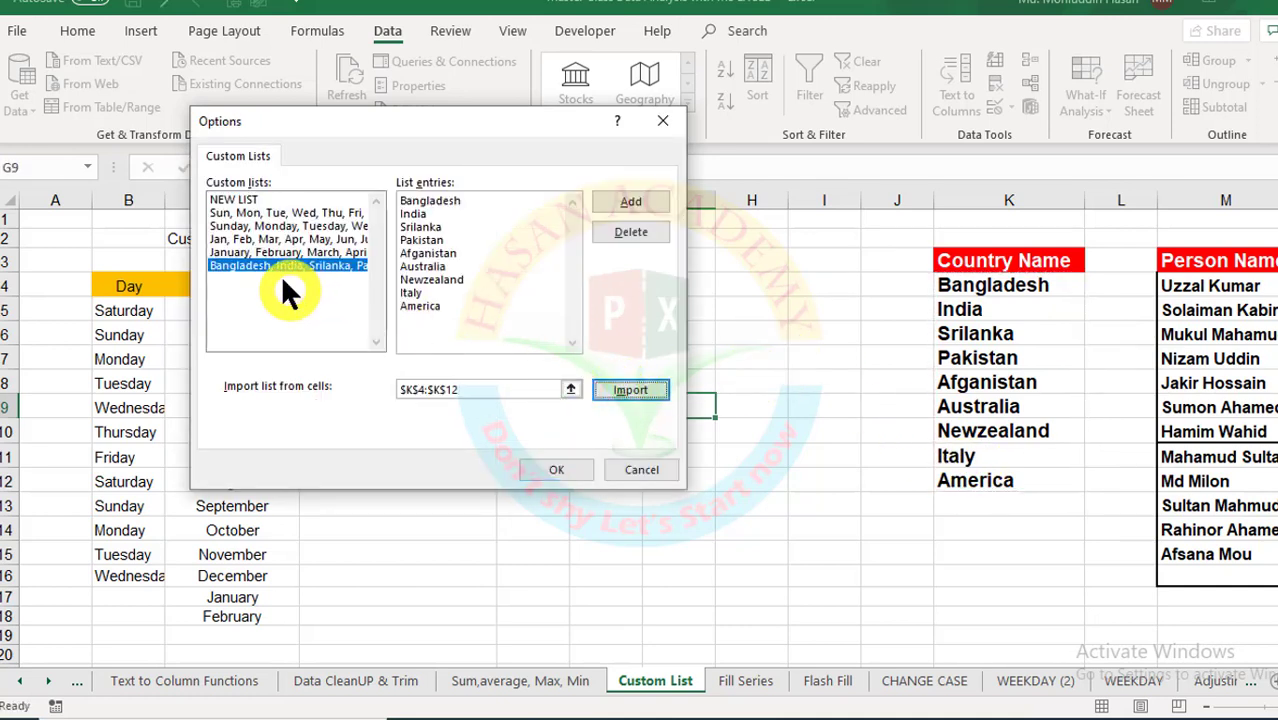
left_click(627, 205)
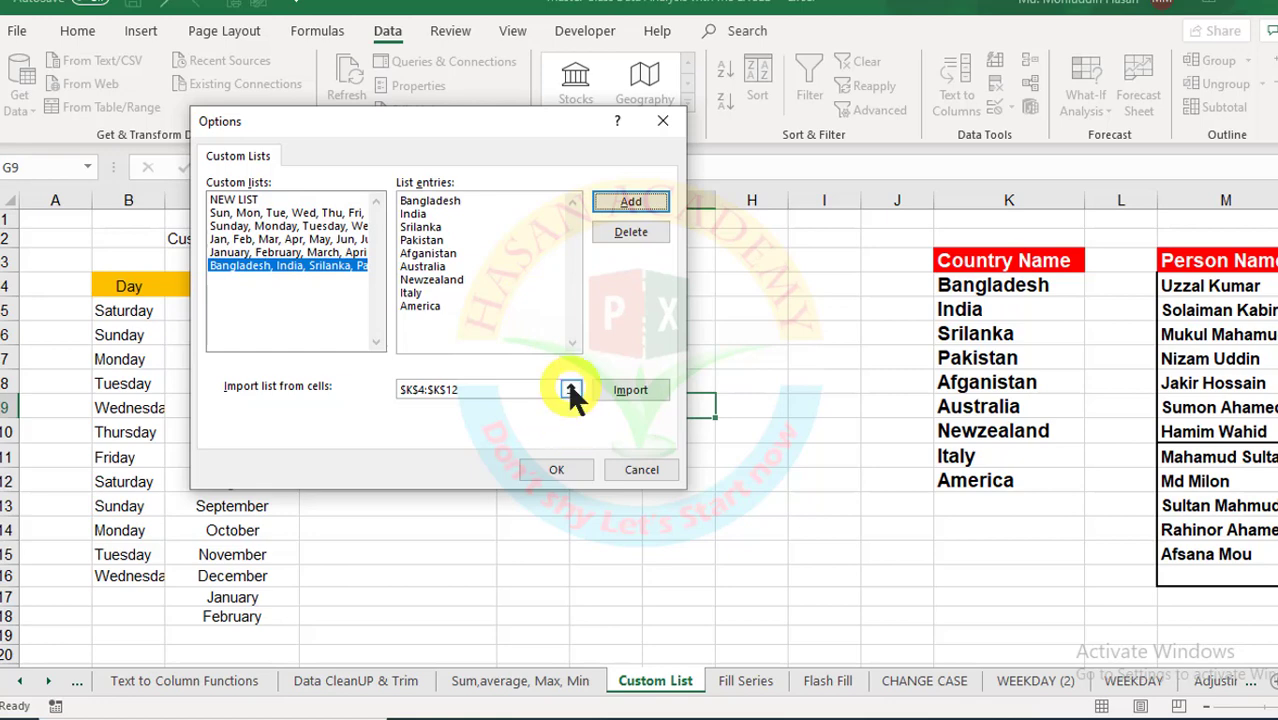
left_click(556, 471)
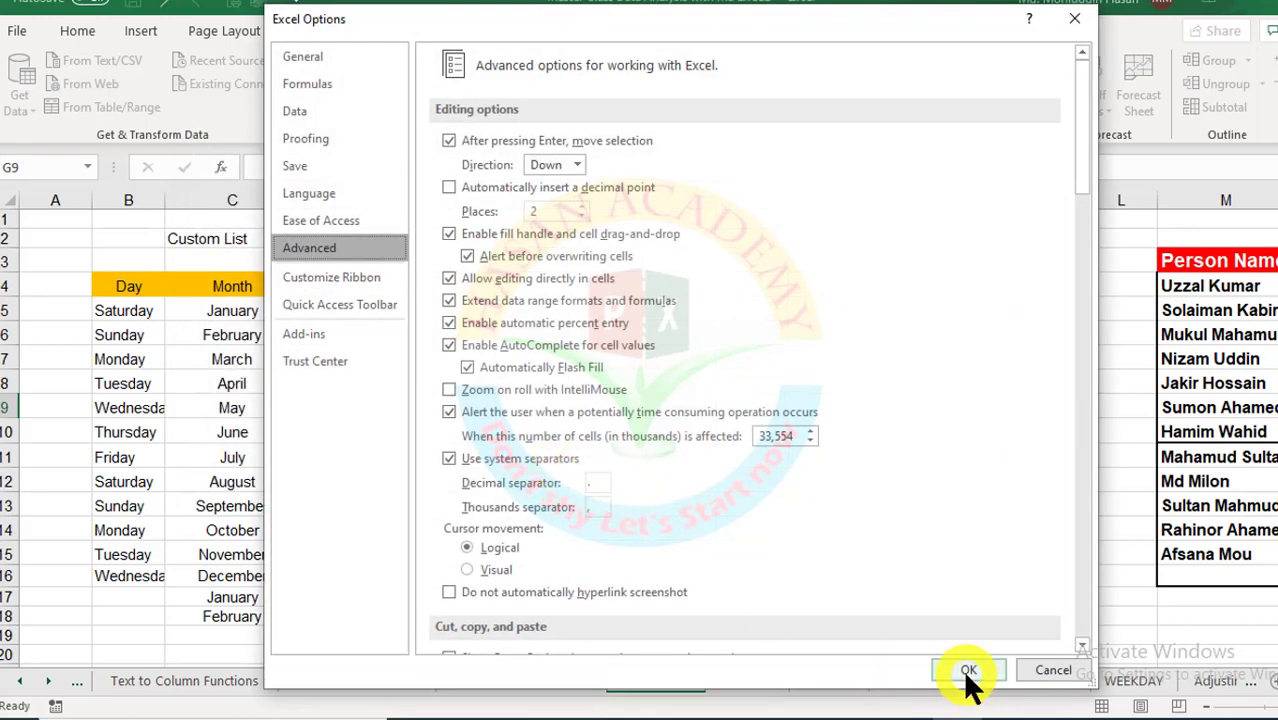
Step: Save and close Excel Options, then reopen Edit Custom Lists via File > Options > Advanced
left_click(967, 671)
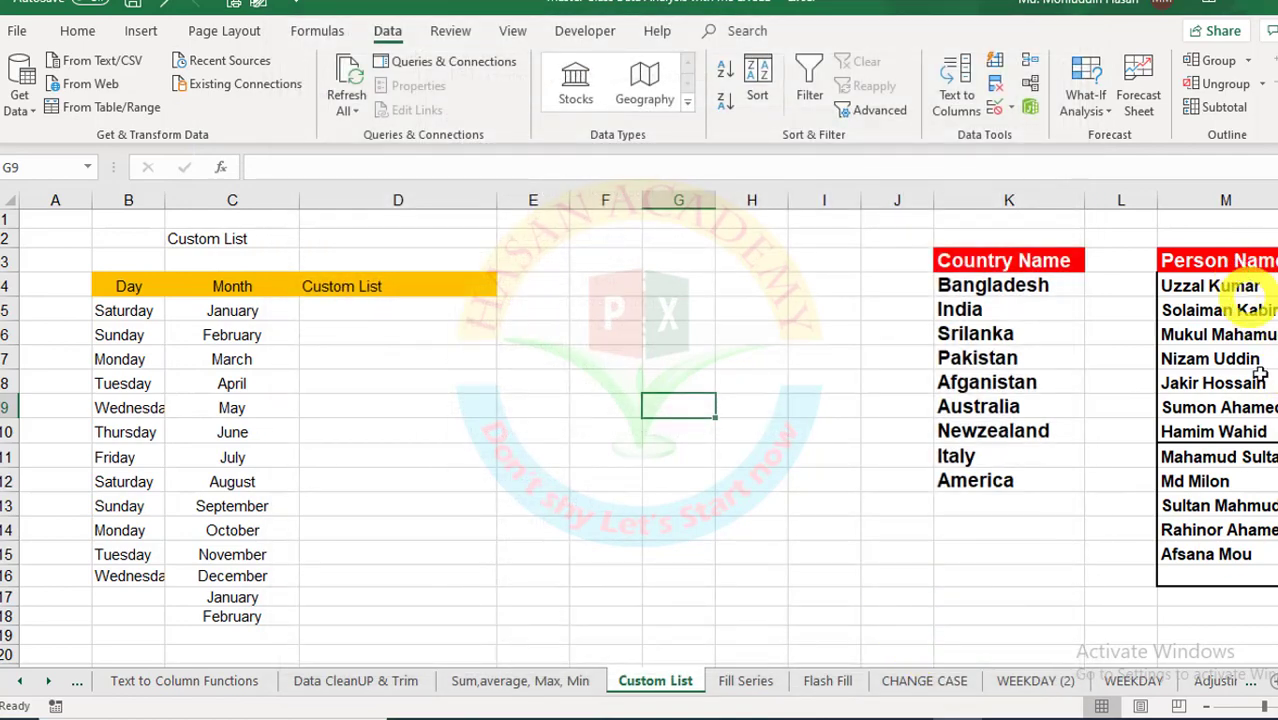
left_click(17, 29)
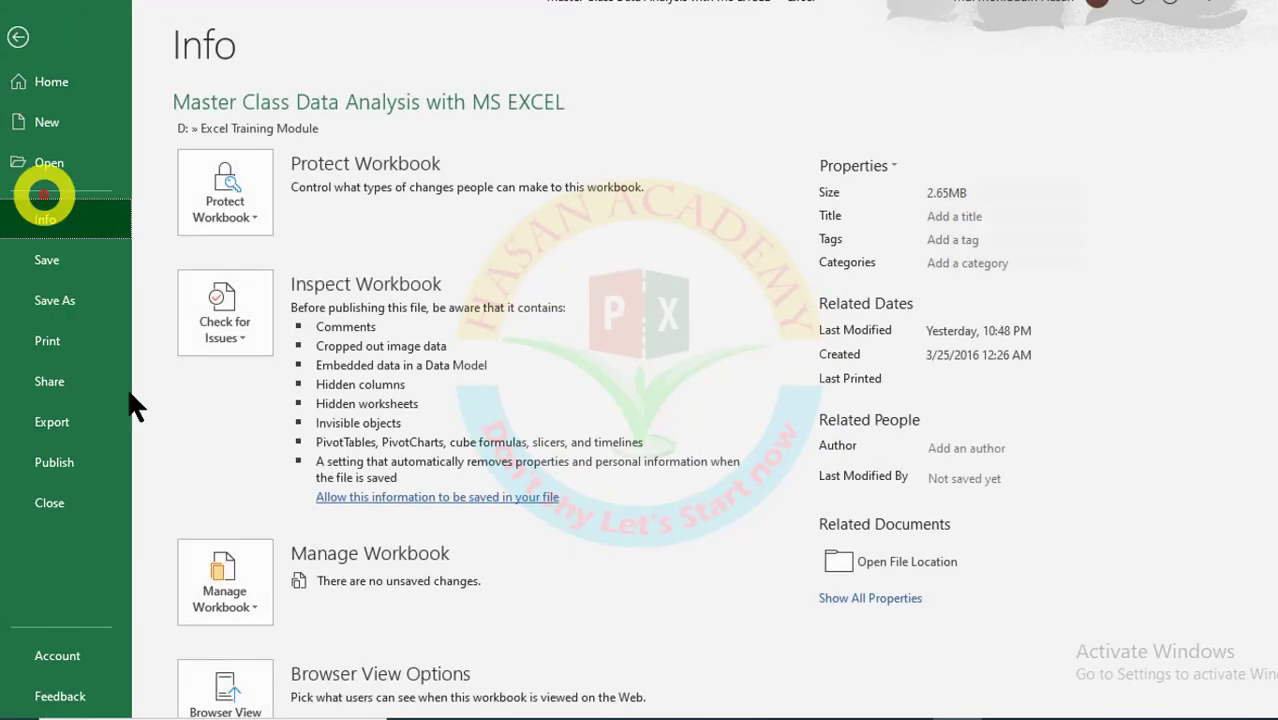
left_click(56, 682)
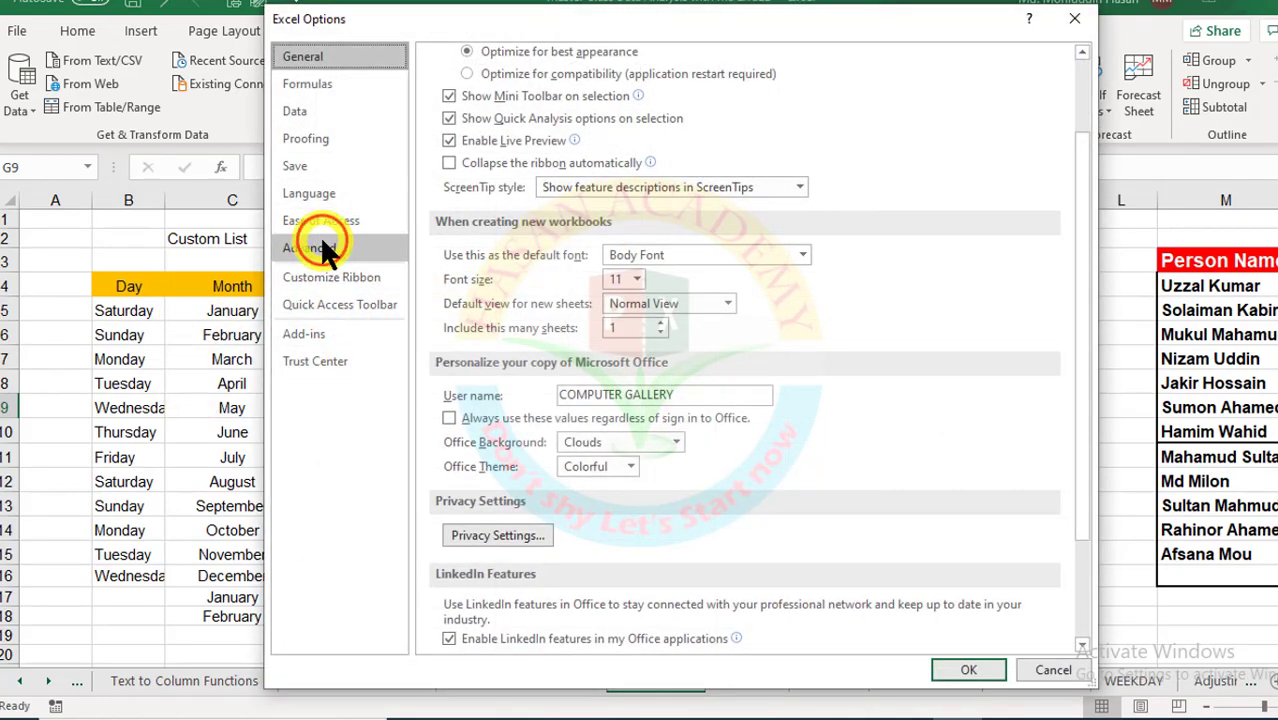
left_click(320, 248)
scroll(1066, 414, "down", 15)
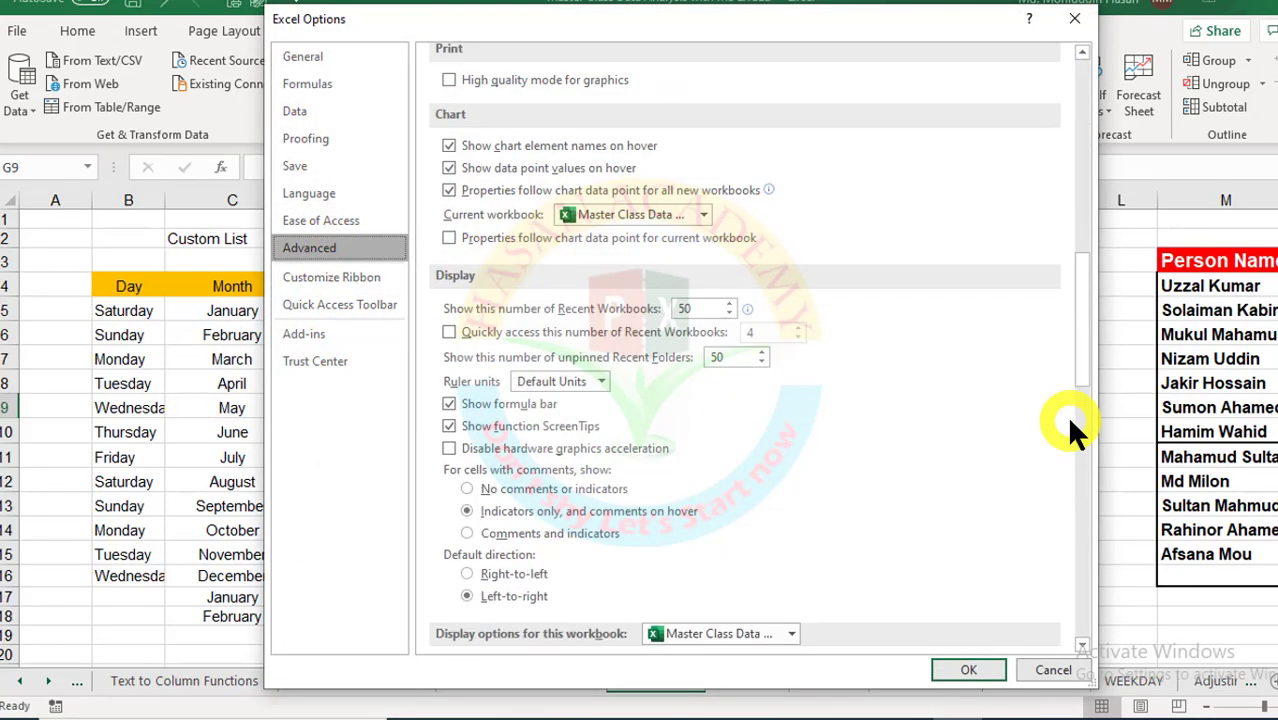
scroll(1065, 416, "down", 5)
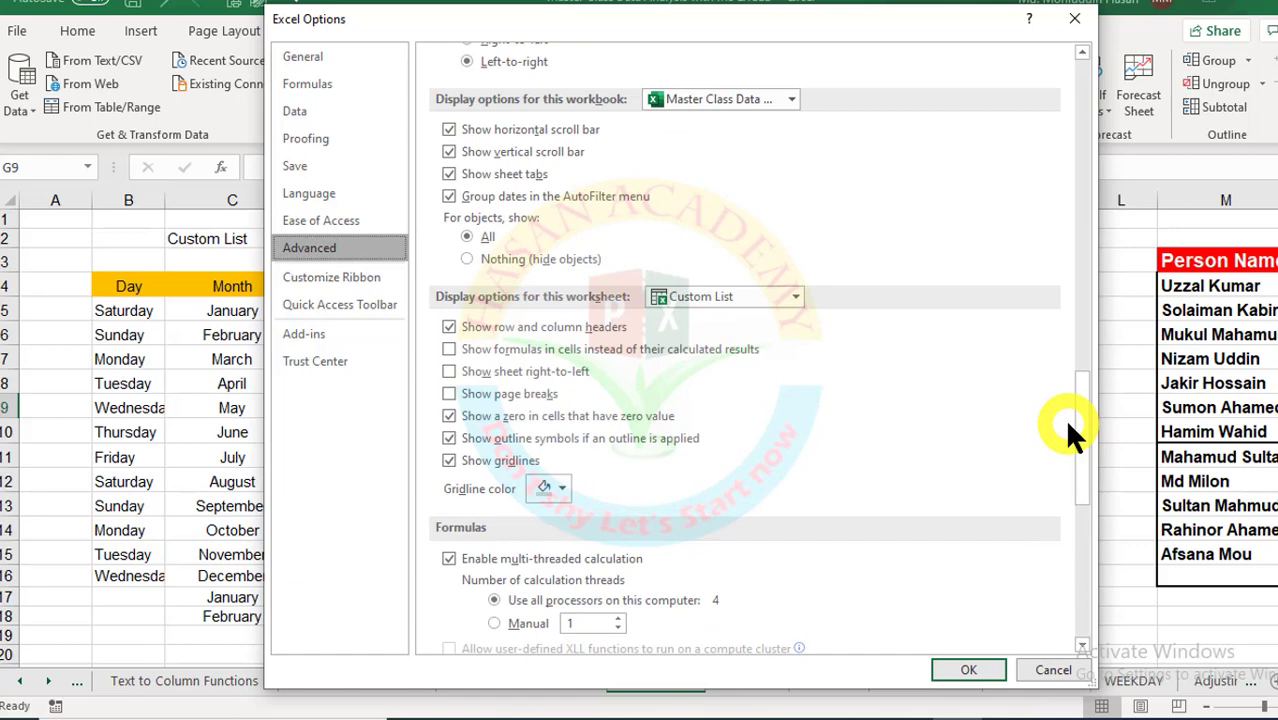
scroll(1064, 418, "down", 5)
scroll(1062, 418, "down", 3)
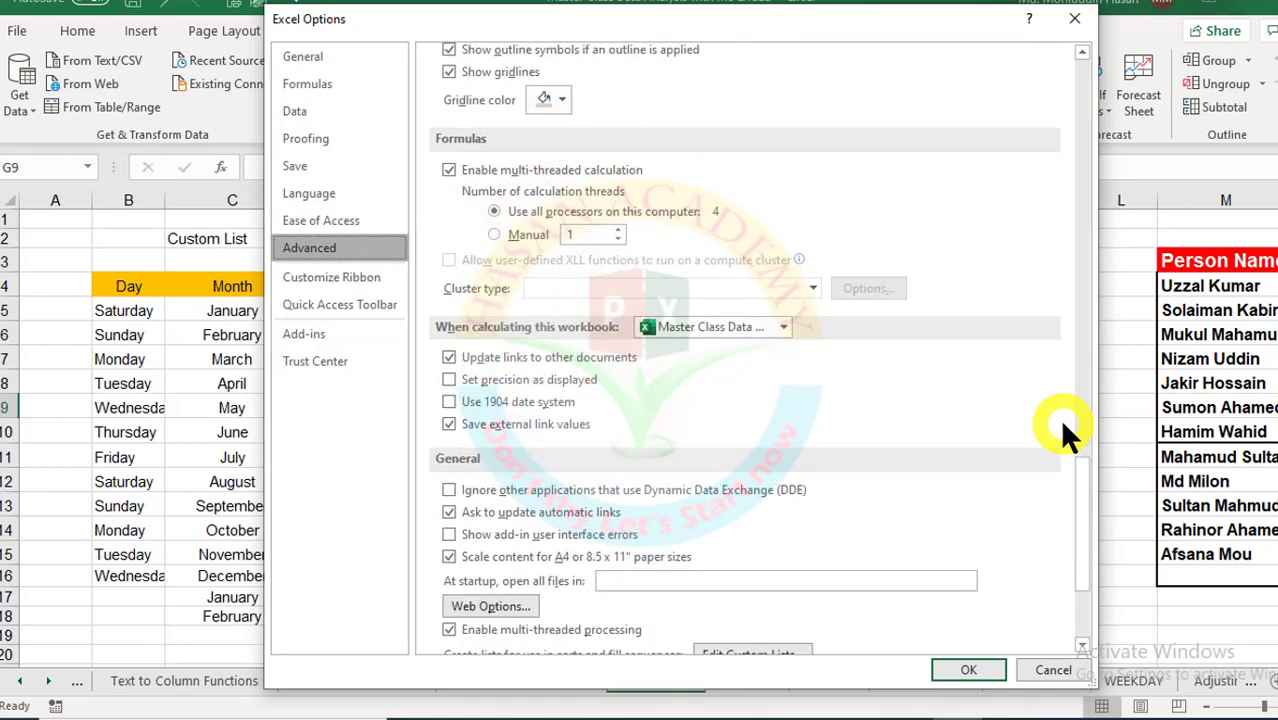
scroll(1059, 418, "down", 2)
left_click(703, 462)
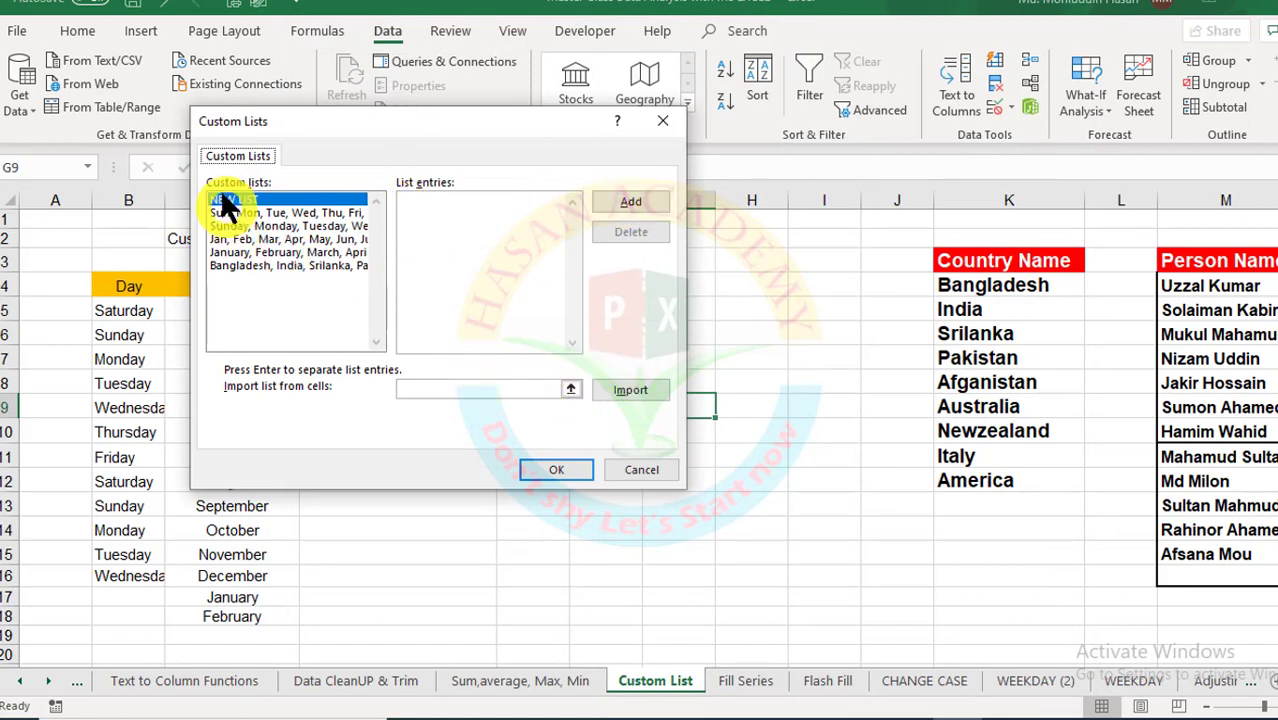
Step: Import the person names from $M$4:$M$15 as a custom list and close both dialogs with OK
left_click(571, 390)
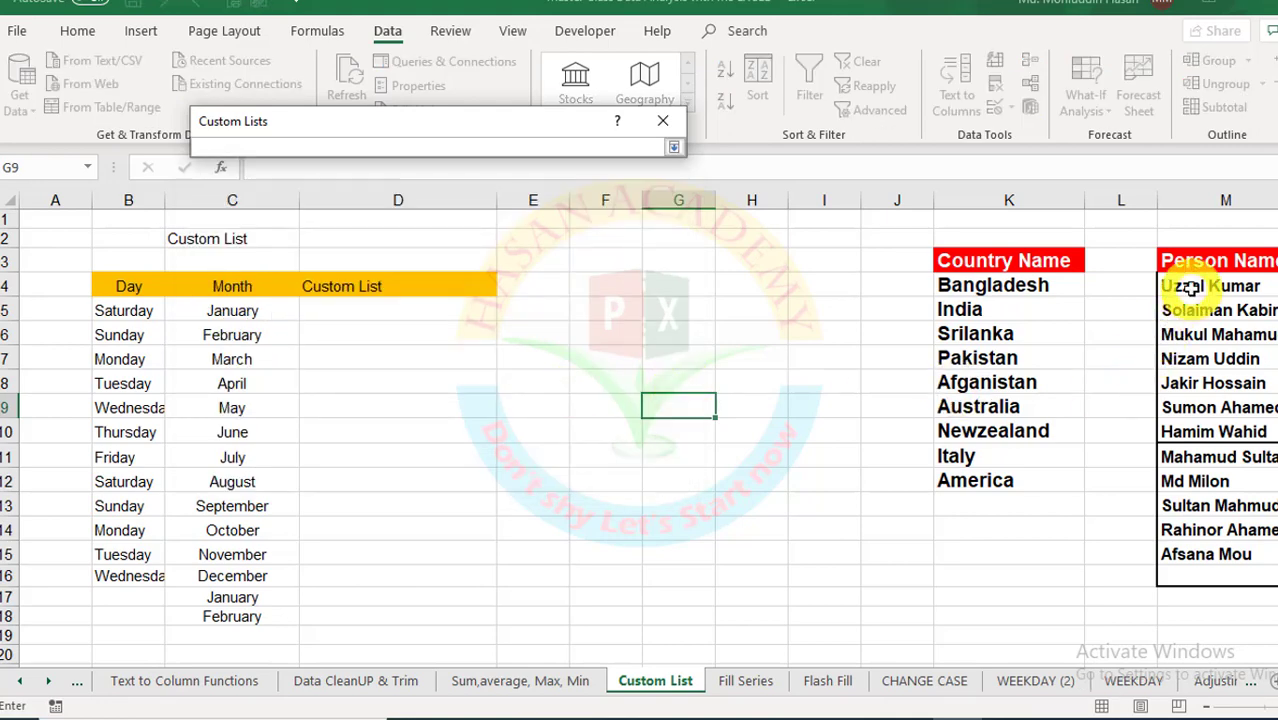
left_click_drag(1188, 287, 1183, 554)
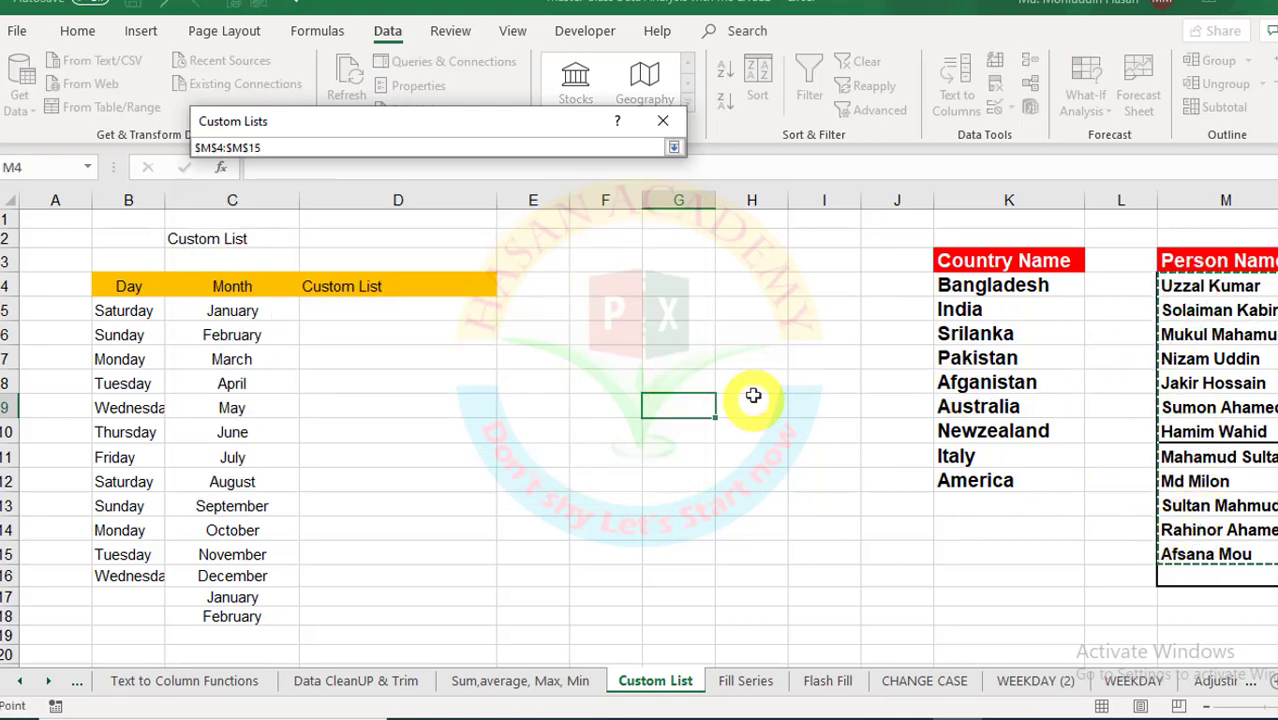
key("Return")
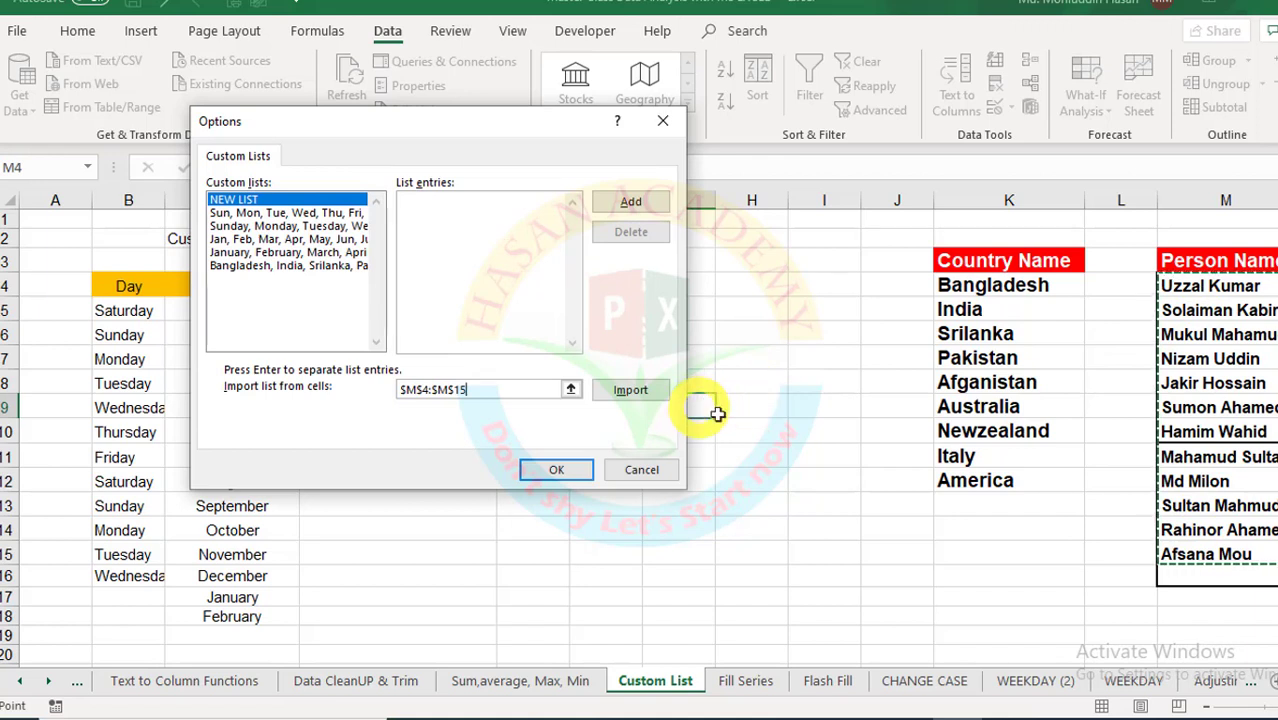
left_click(632, 391)
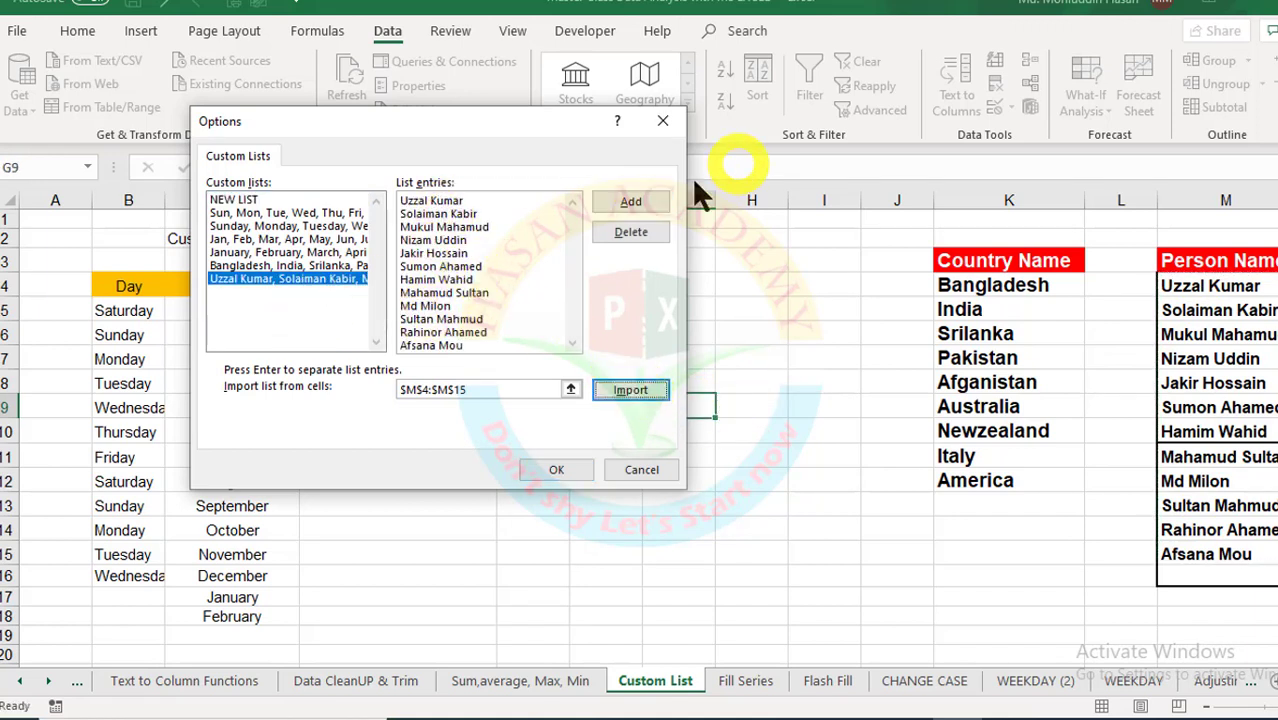
left_click(640, 201)
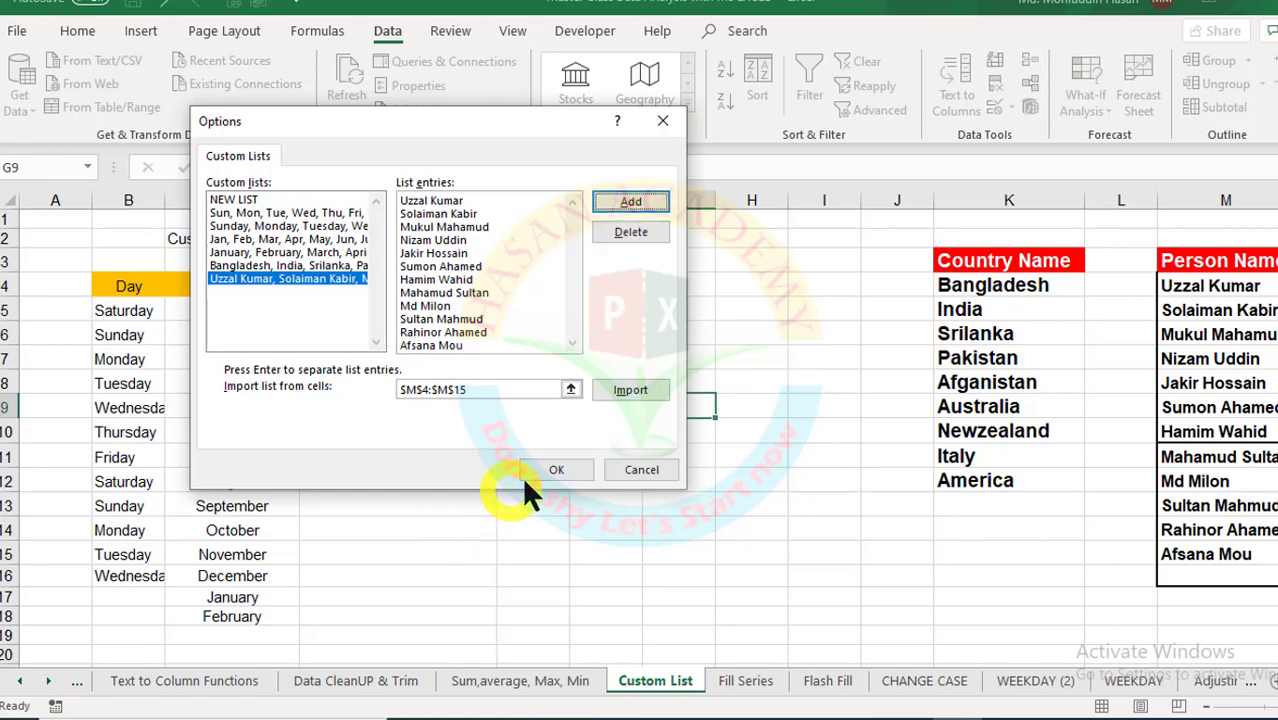
left_click(553, 470)
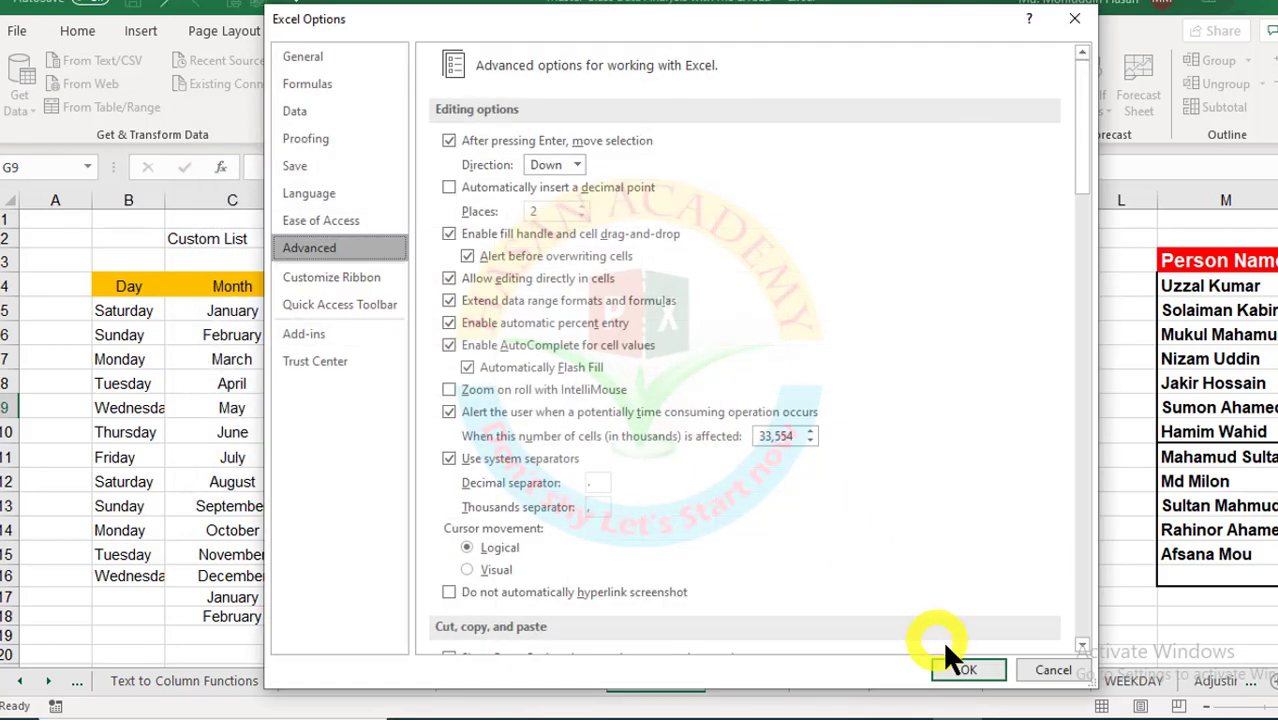
left_click(966, 668)
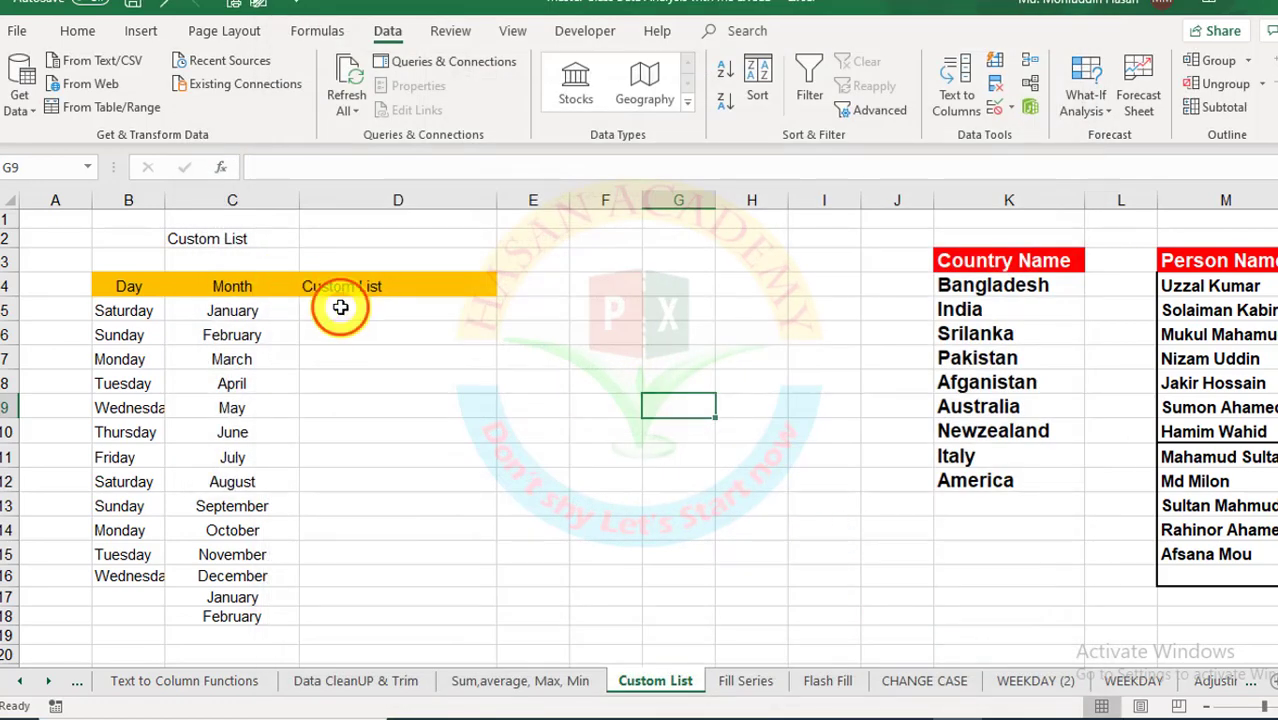
Step: Enter Bangladesh in D5 and fill the country series down to D18
left_click(342, 311)
type("B")
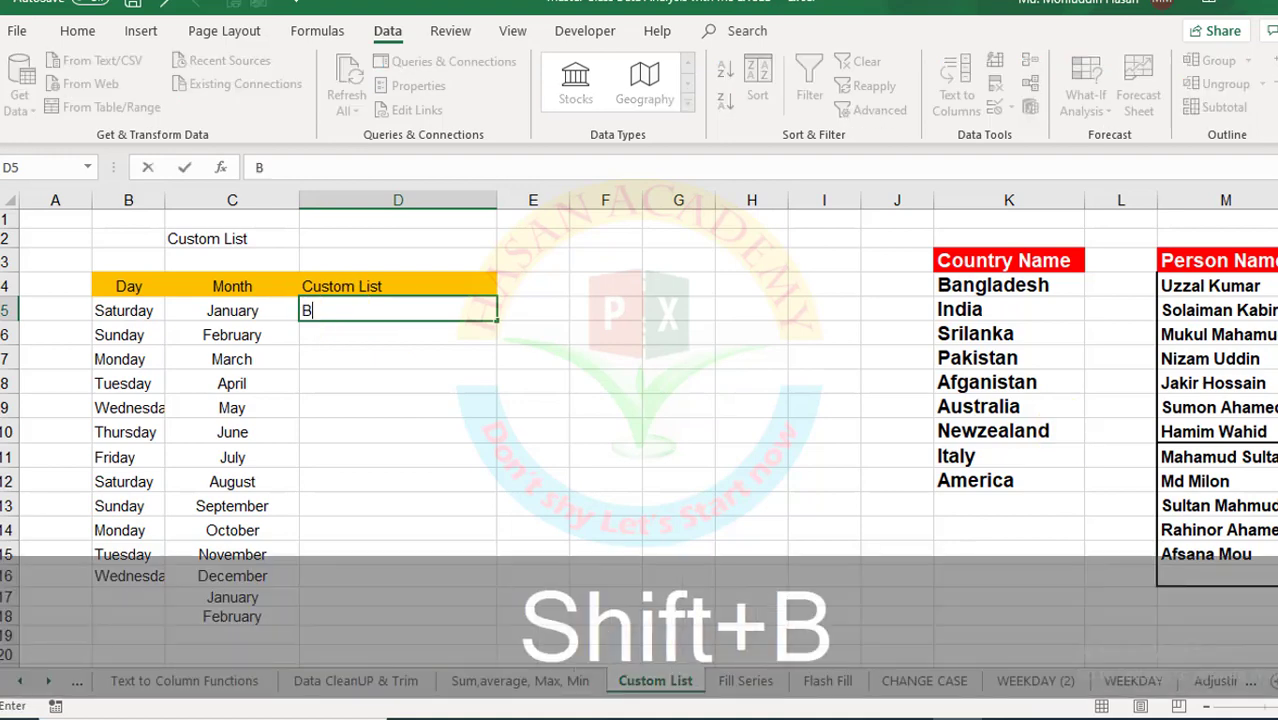
type("angladesh")
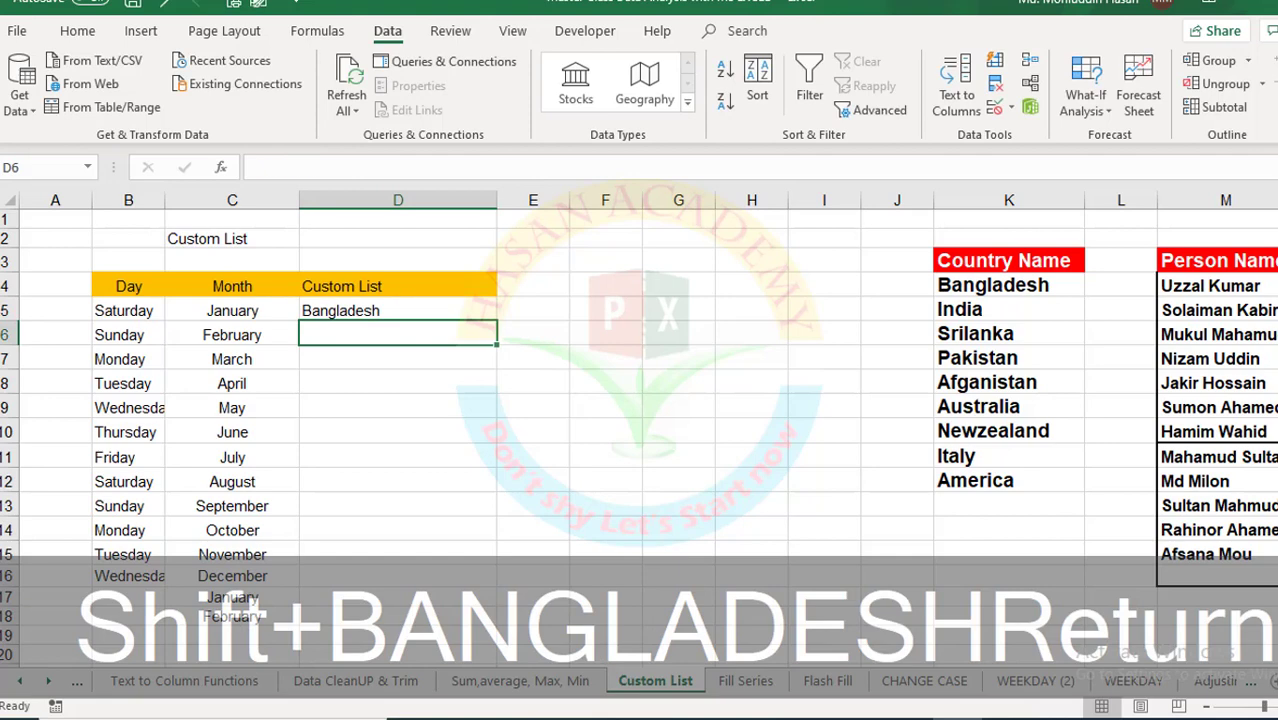
left_click(375, 312)
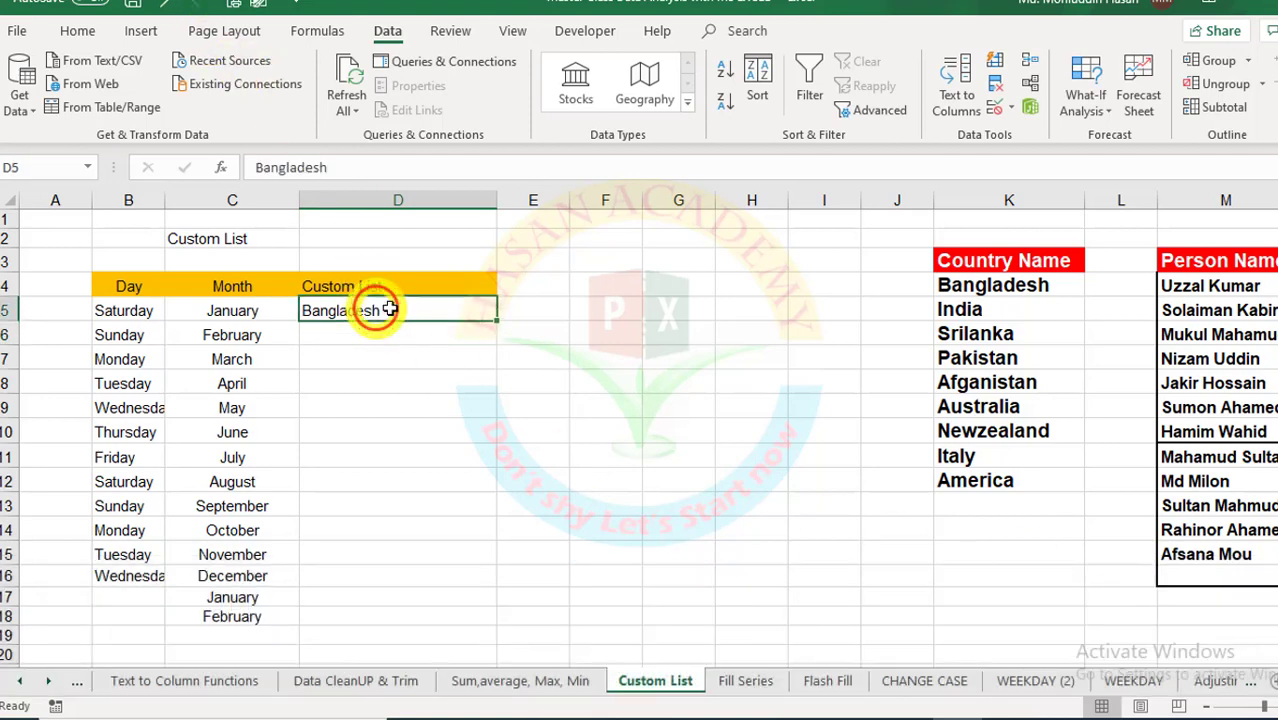
left_click_drag(497, 321, 516, 620)
left_click(550, 307)
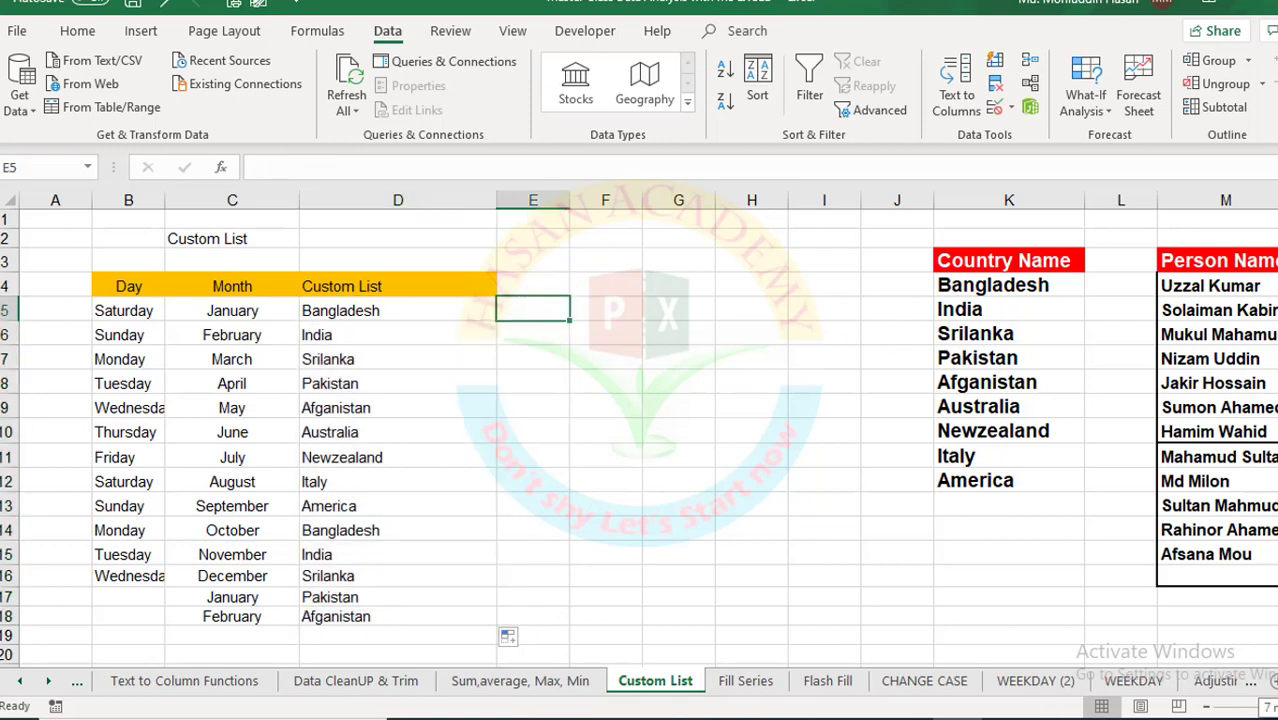
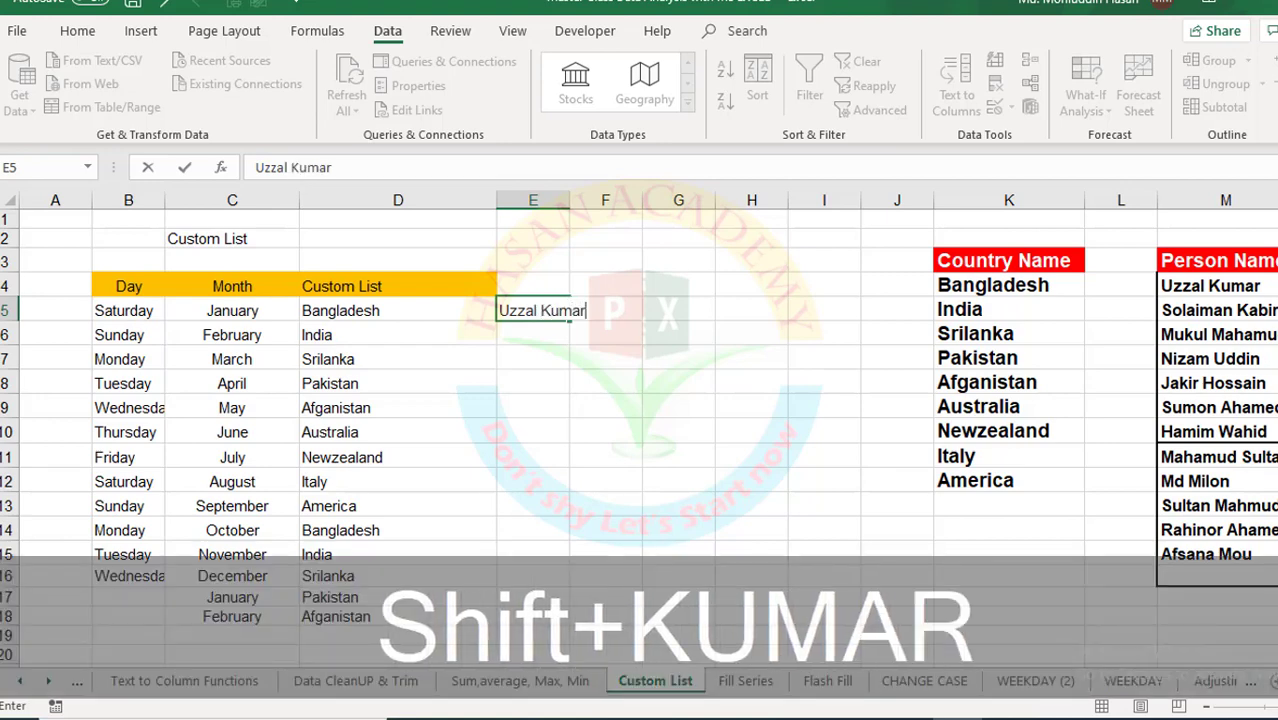
Step: Enter the first person name in E5, fill the name list down to E17, and widen column E
key("Return")
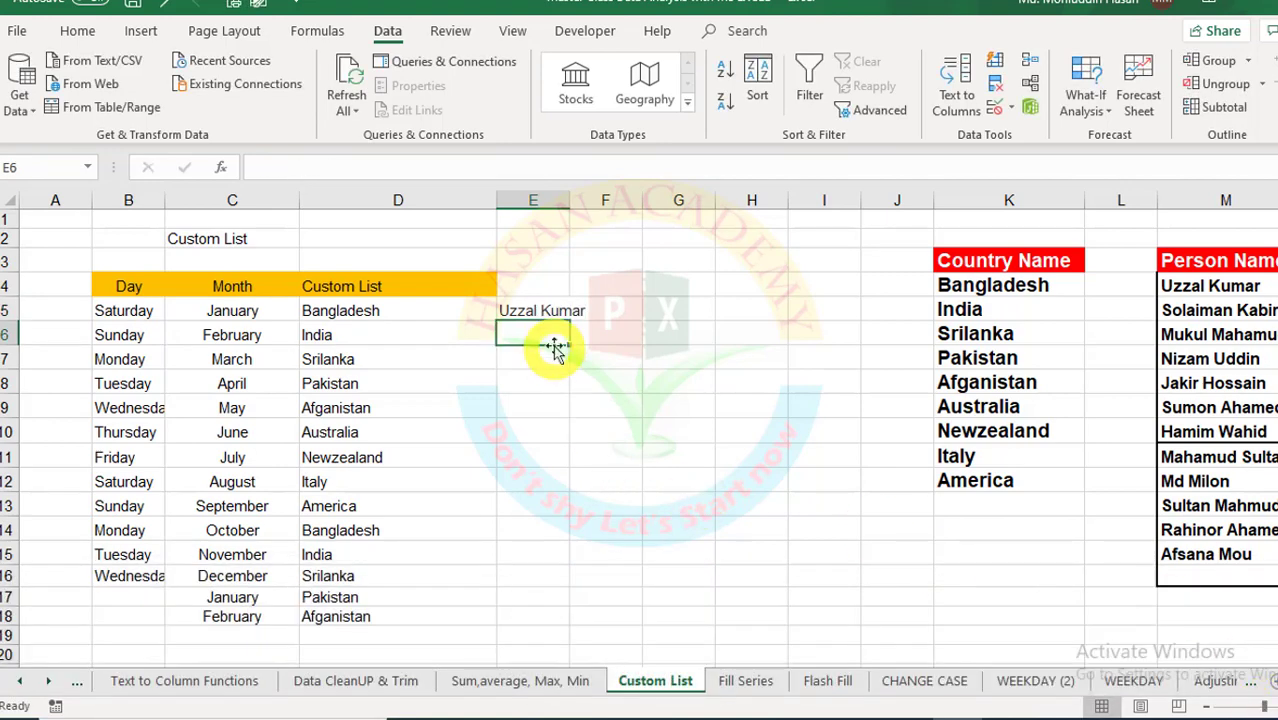
left_click(535, 312)
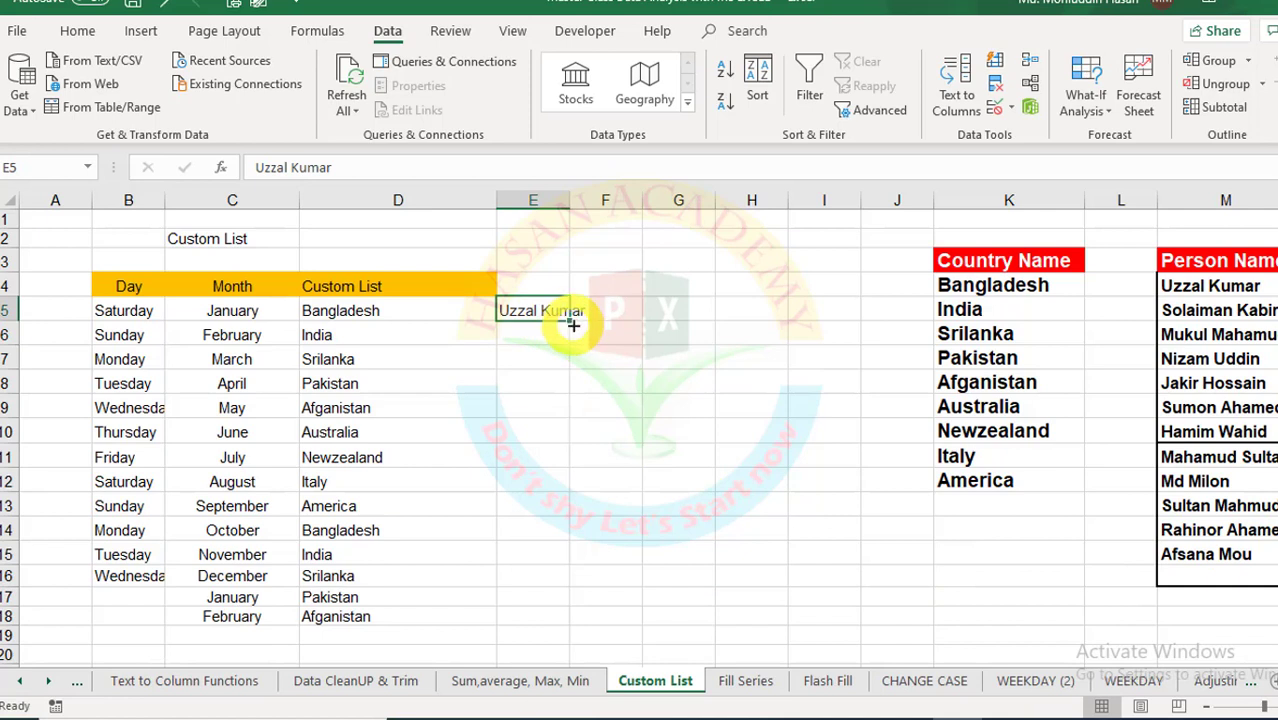
left_click_drag(571, 323, 568, 612)
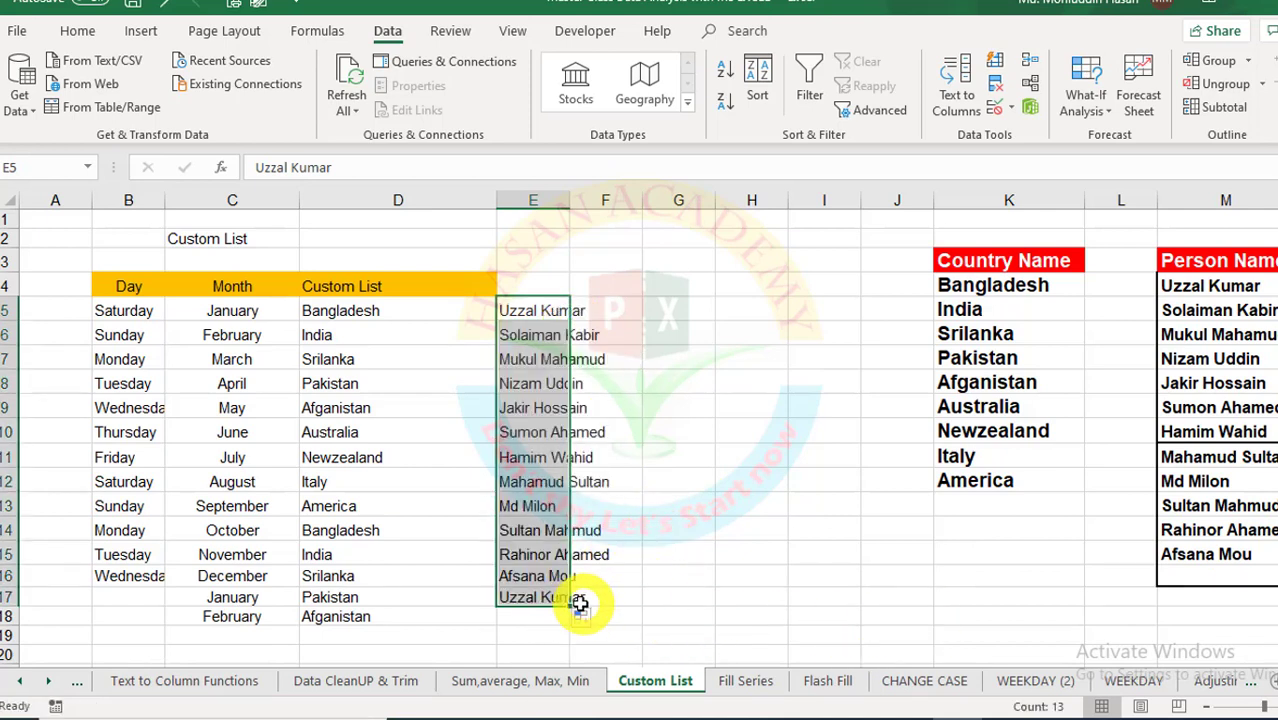
left_click_drag(569, 203, 615, 205)
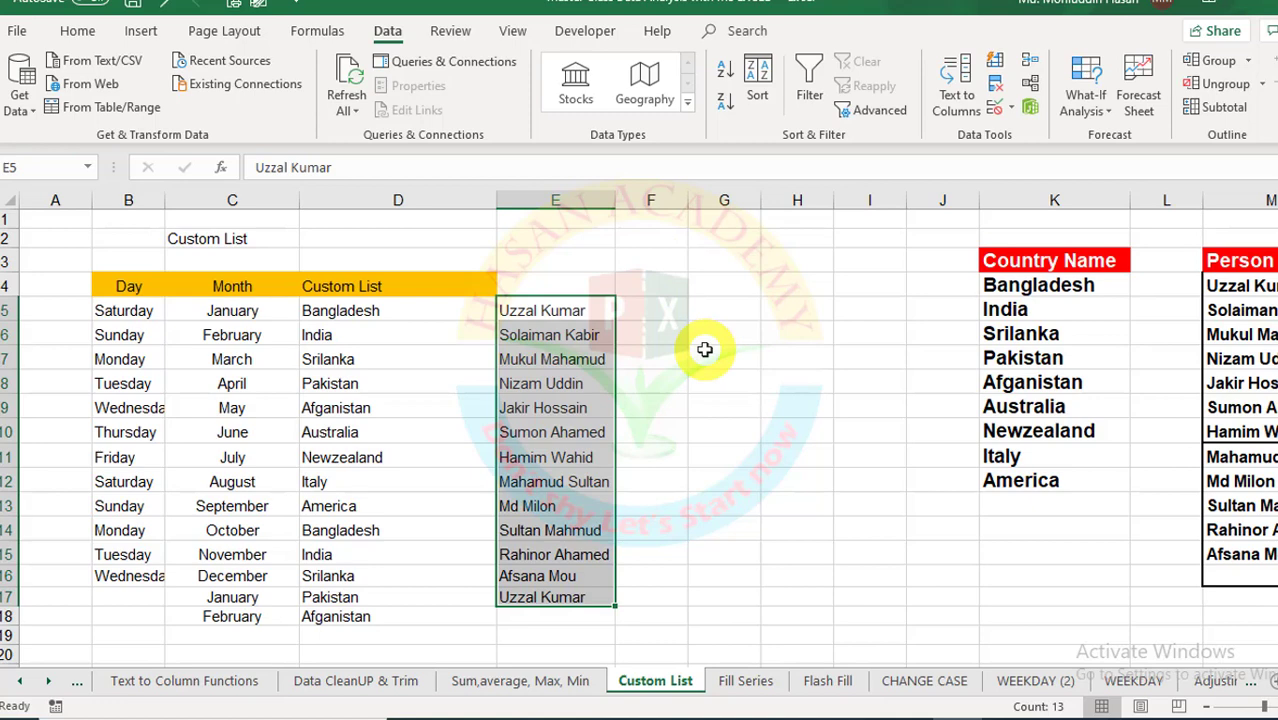
left_click(502, 683)
left_click(652, 683)
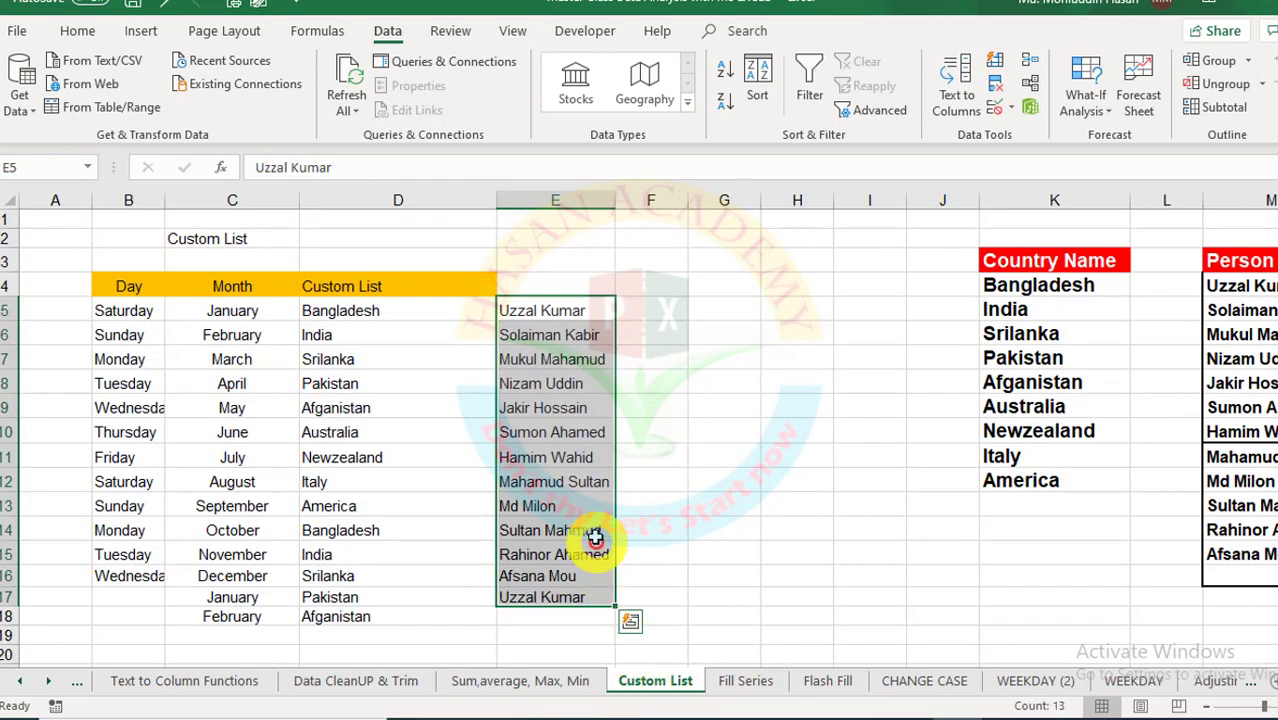